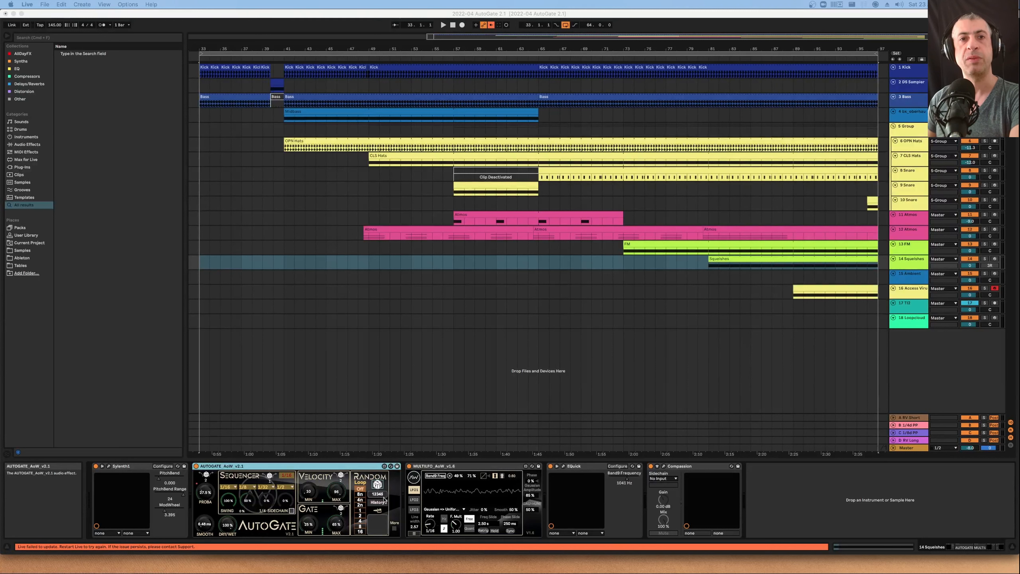
# Generate new random gate sequences in AutoGate's Random history, and briefly open and close its More panel
pyautogui.click(379, 503)
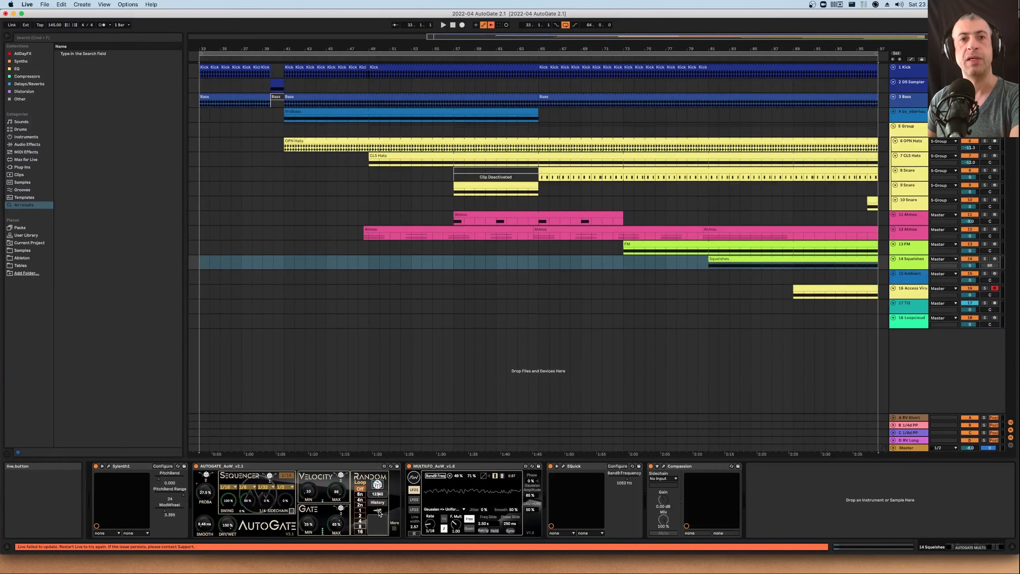
pyautogui.click(379, 514)
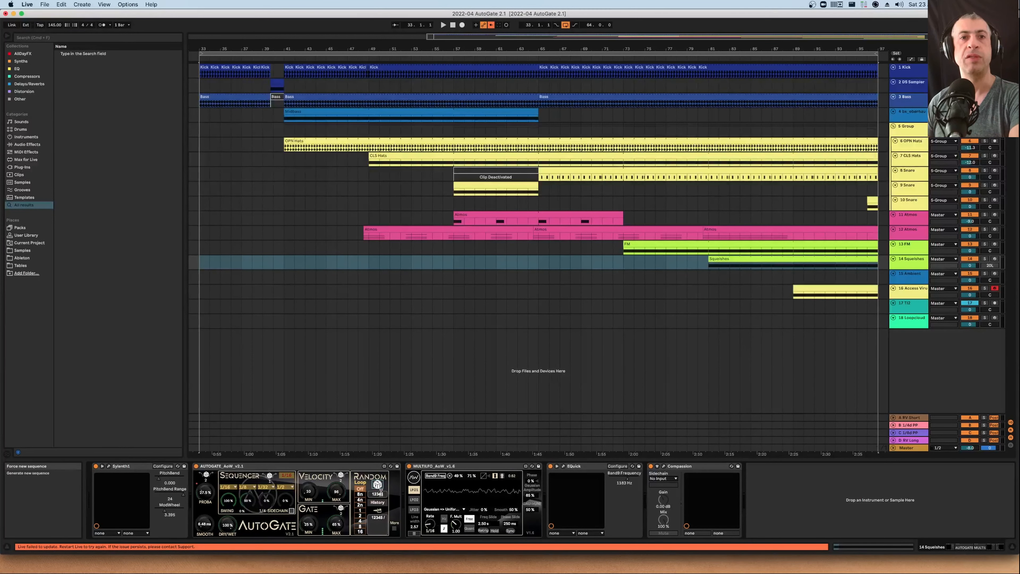
pyautogui.doubleClick(378, 518)
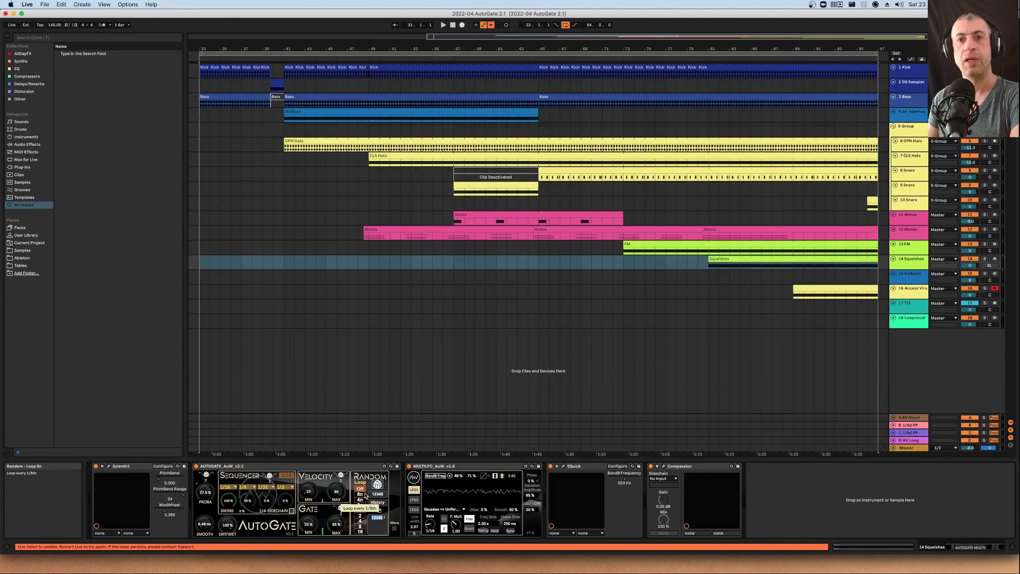
pyautogui.click(392, 528)
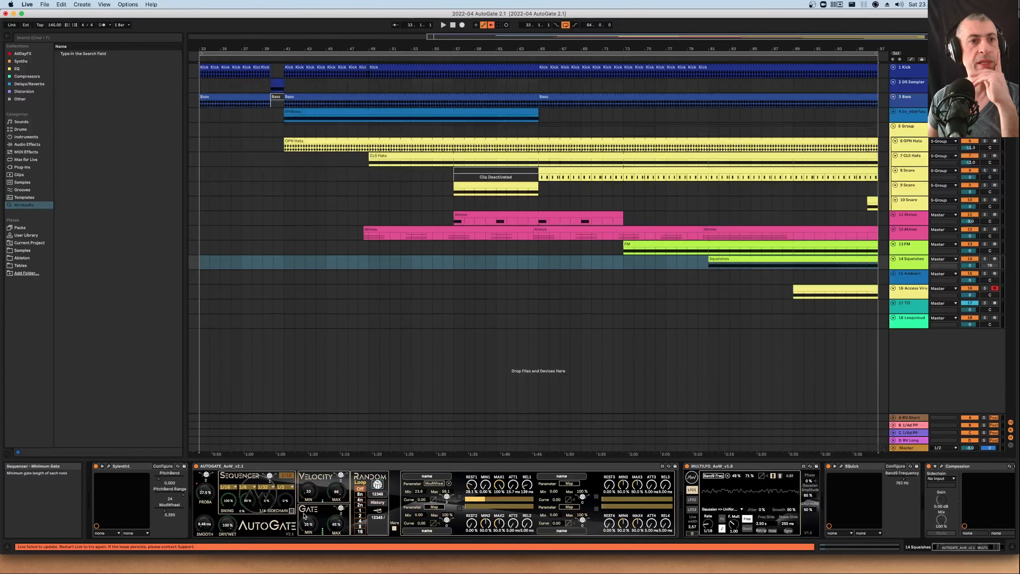
pyautogui.click(395, 529)
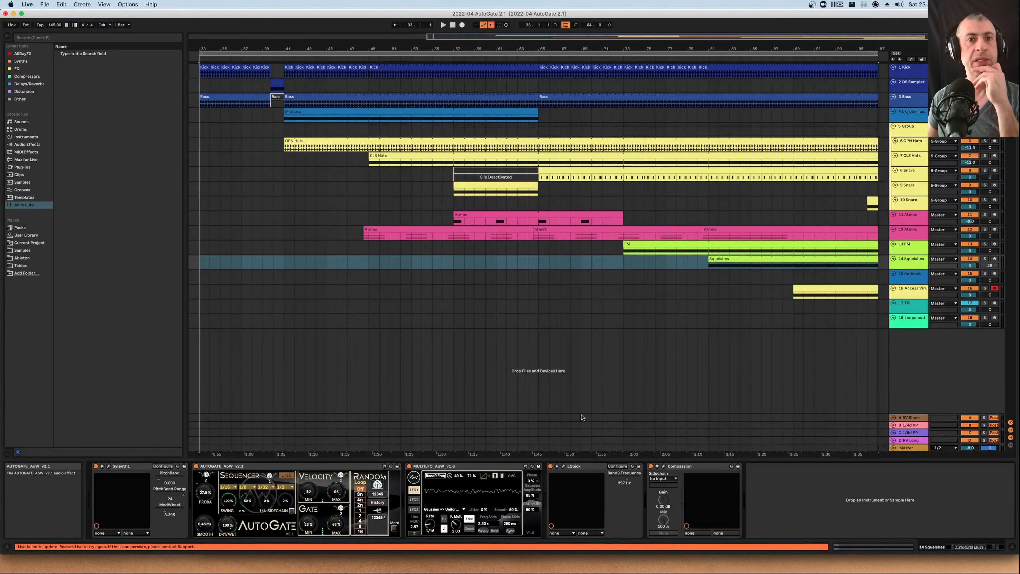
# Scroll through the arrangement, start playback, and select the bz_oberhausen track to listen from bar 41
pyautogui.hscroll(5, 407, 193)
pyautogui.hscroll(-10, 407, 193)
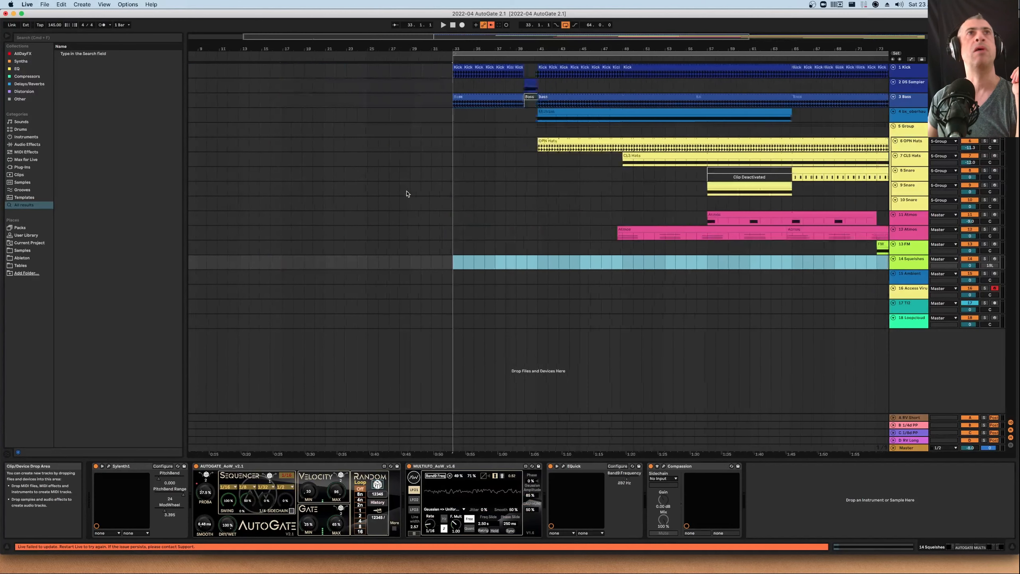
pyautogui.hscroll(7, 507, 181)
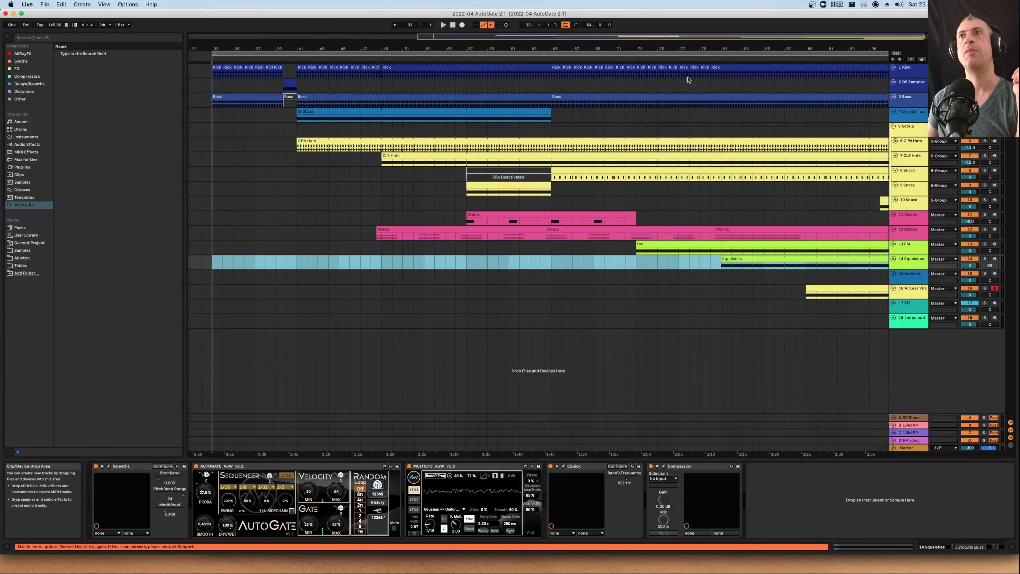
pyautogui.hscroll(2, 639, 124)
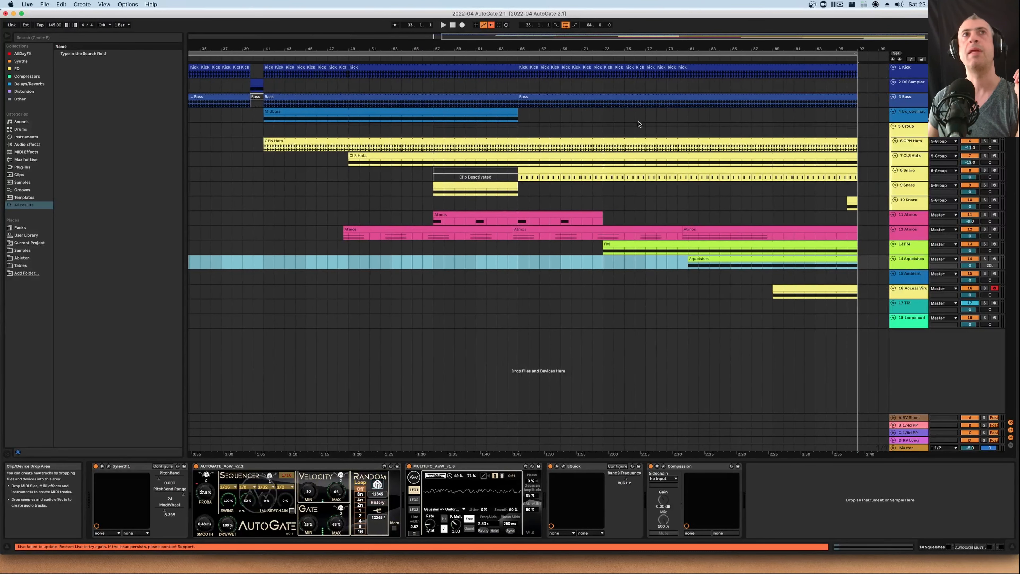
pyautogui.hscroll(-3, 636, 123)
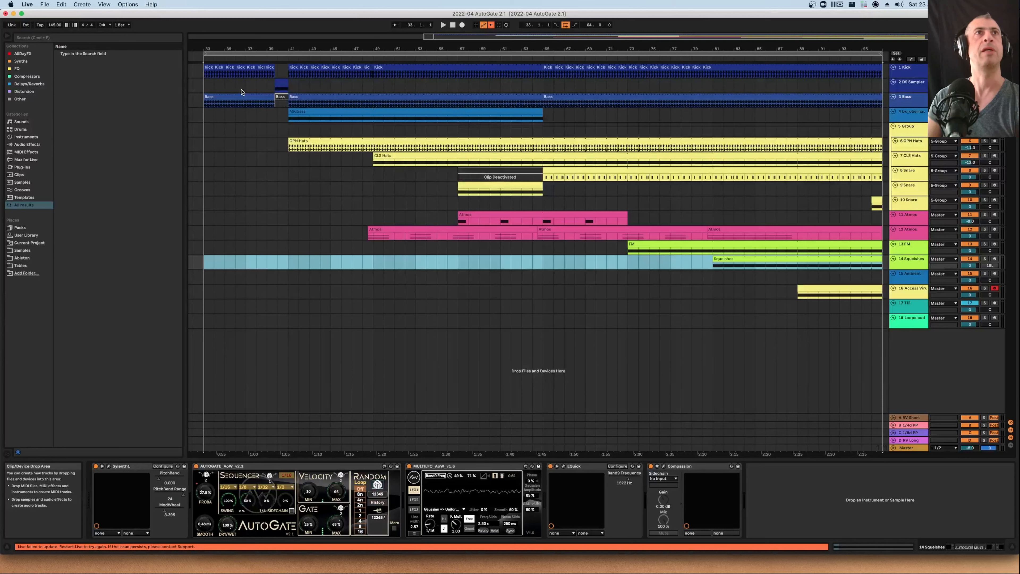
pyautogui.press('space')
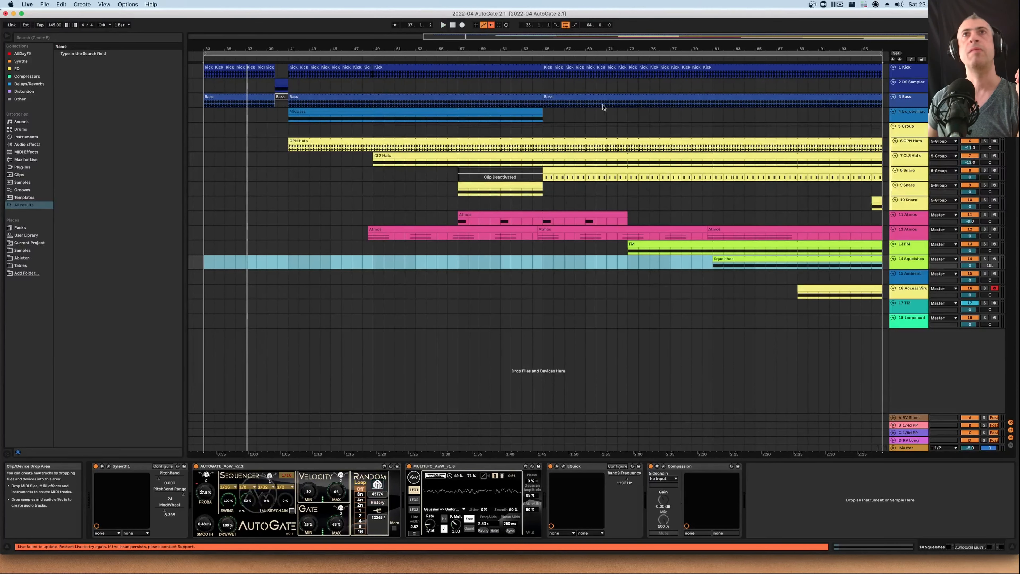
pyautogui.click(923, 120)
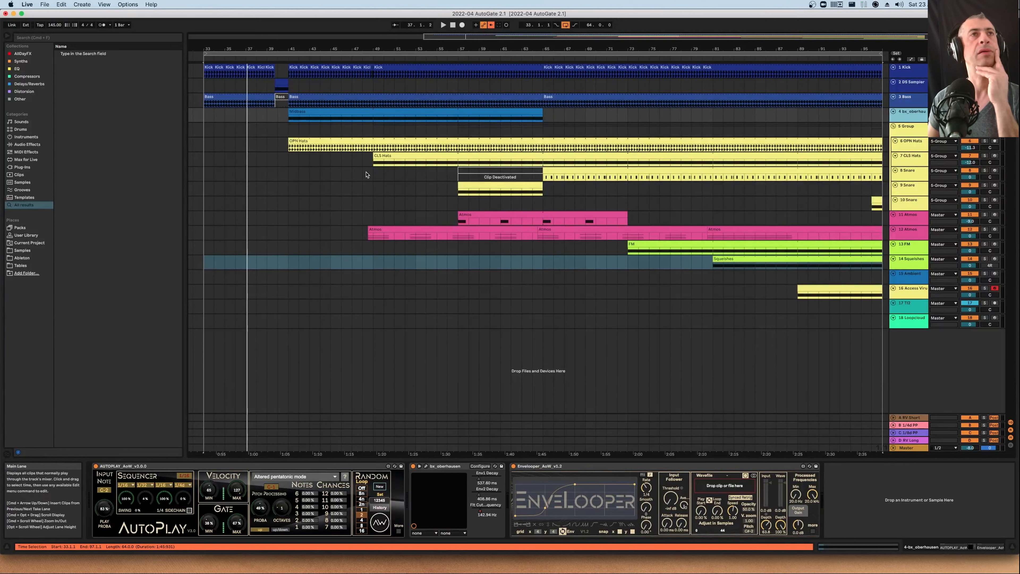
pyautogui.click(284, 59)
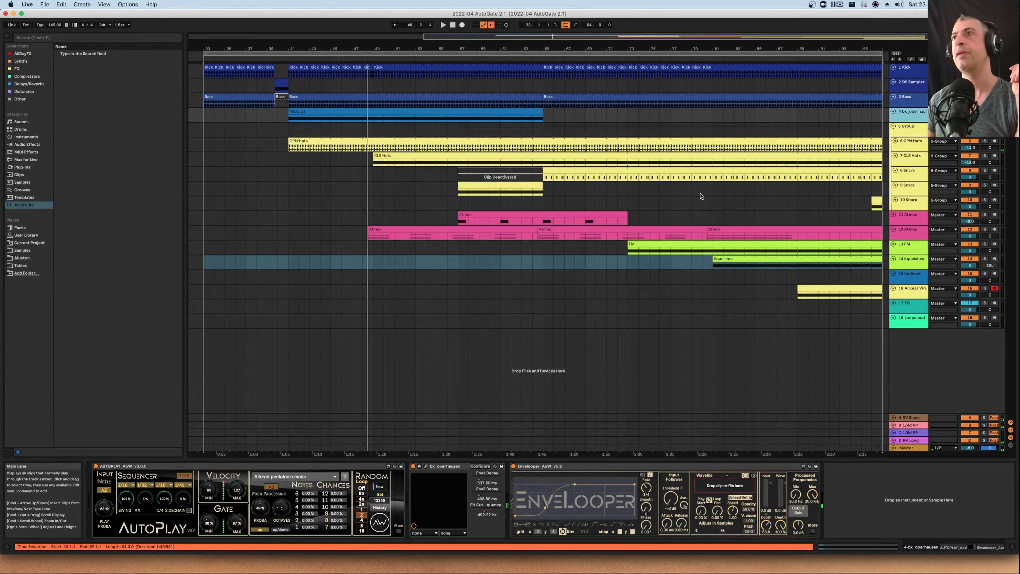
# Move the 12 Atmos track above the 11 Atmos track
pyautogui.click(914, 234)
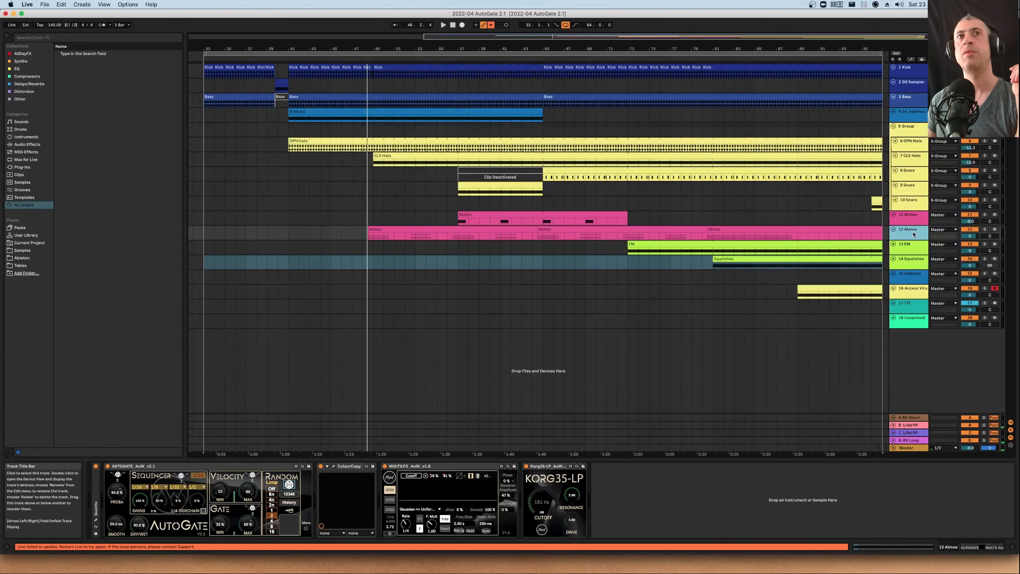
pyautogui.moveTo(914, 233); pyautogui.dragTo(911, 218)
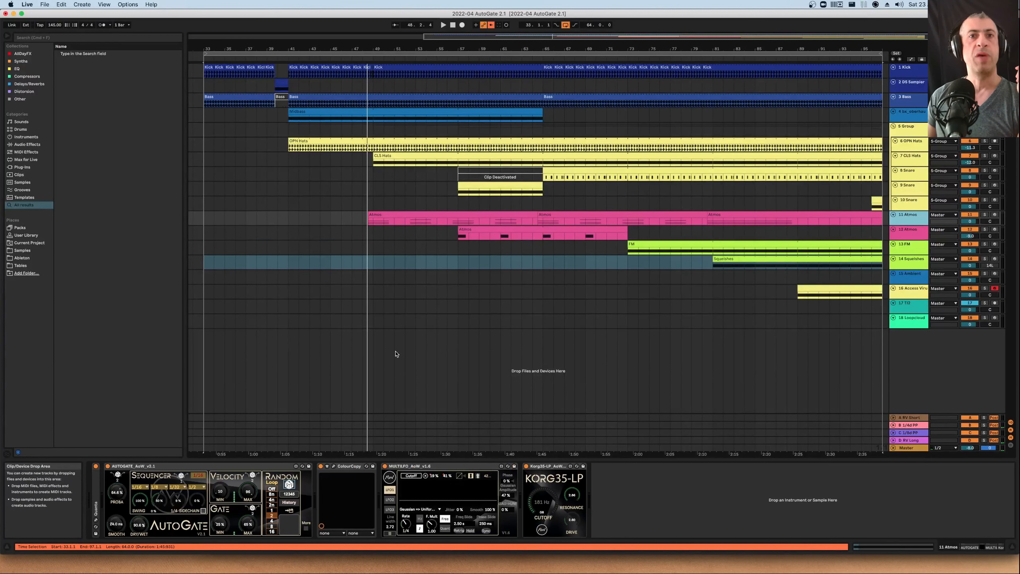
# Open the Quanta instrument's plugin window on the Atmos track and reposition it over the arrangement
pyautogui.doubleClick(95, 507)
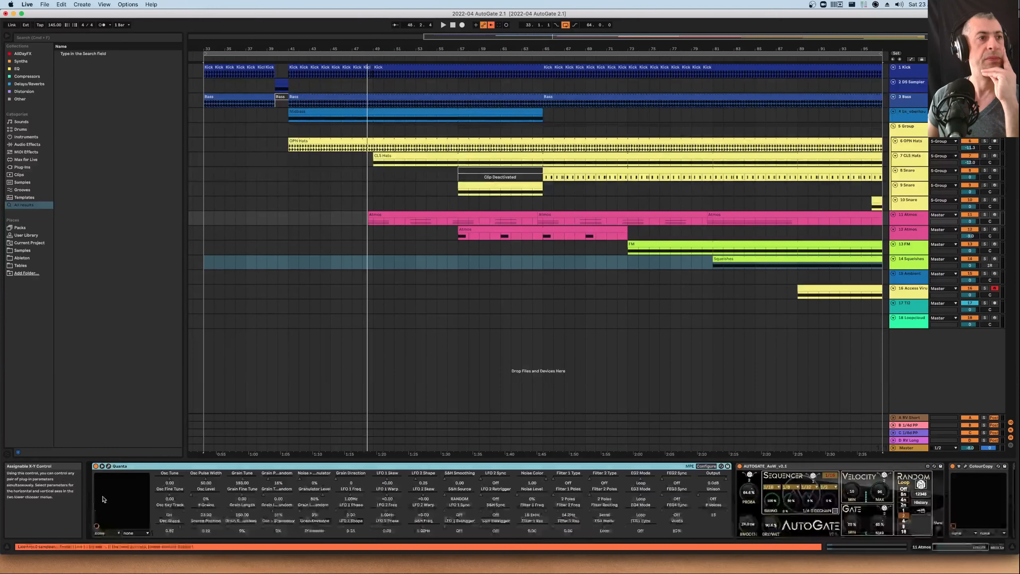
pyautogui.click(108, 466)
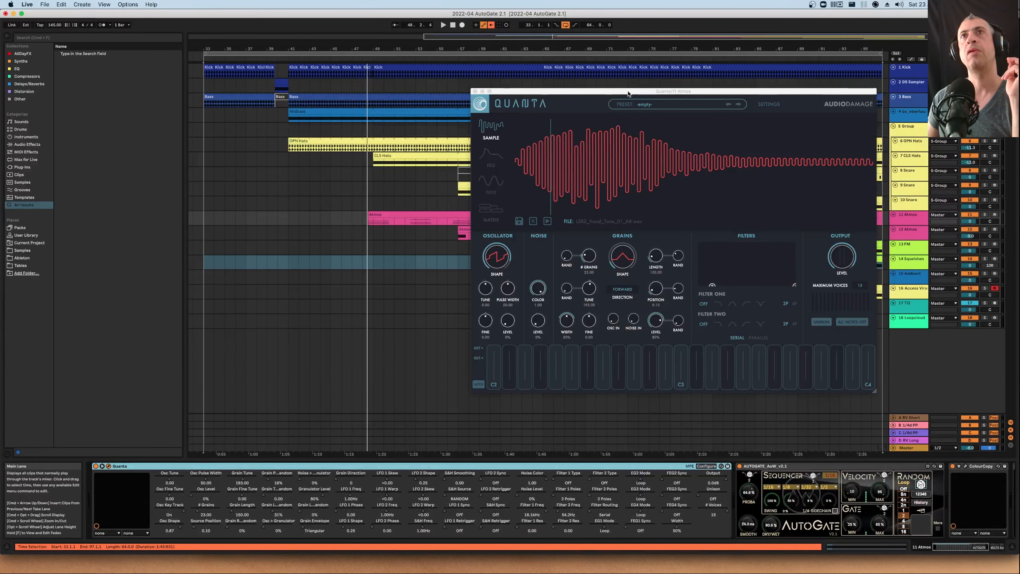
pyautogui.moveTo(628, 94); pyautogui.dragTo(586, 102)
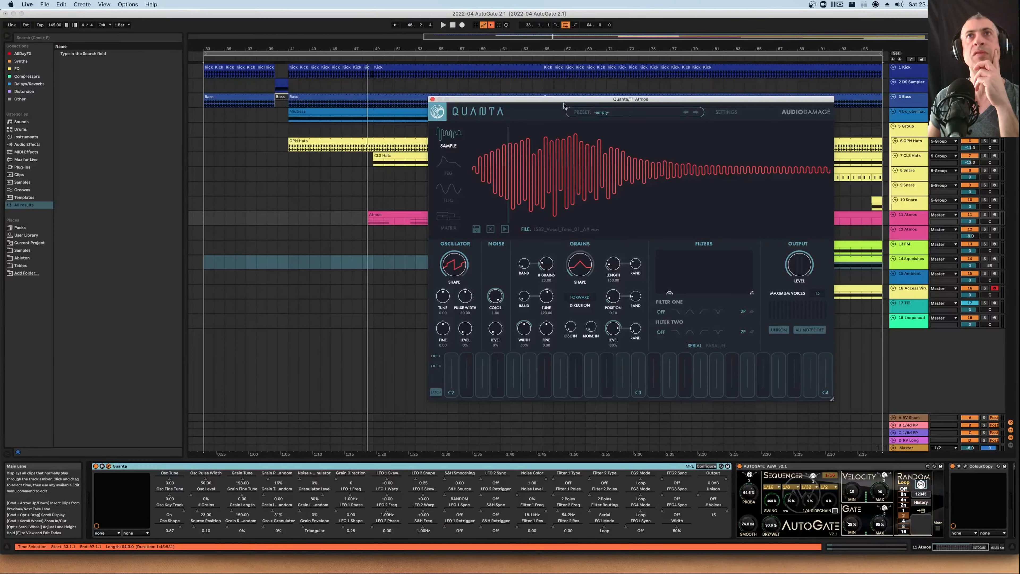
pyautogui.moveTo(563, 102); pyautogui.dragTo(525, 112)
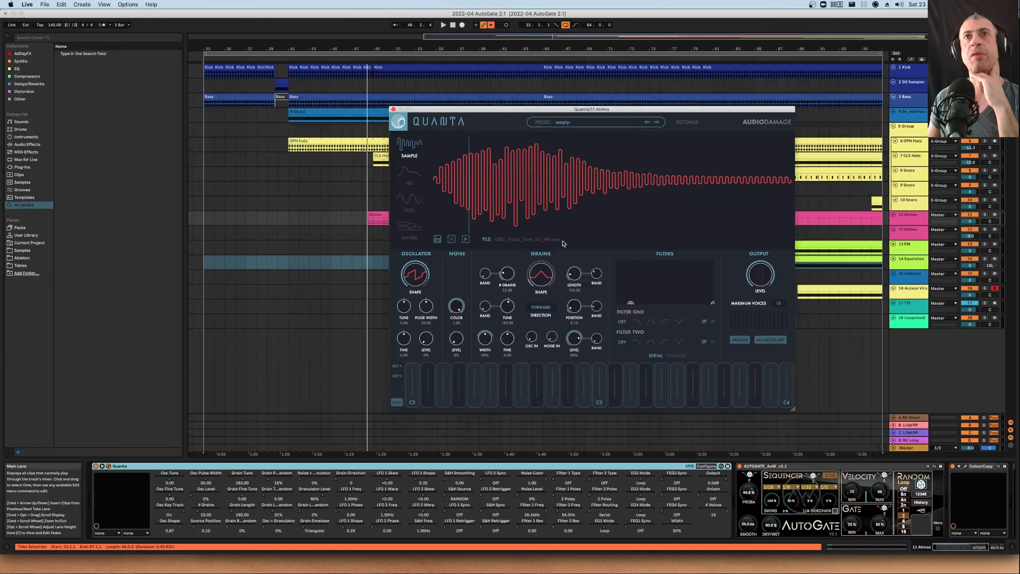
pyautogui.moveTo(569, 113); pyautogui.dragTo(495, 119)
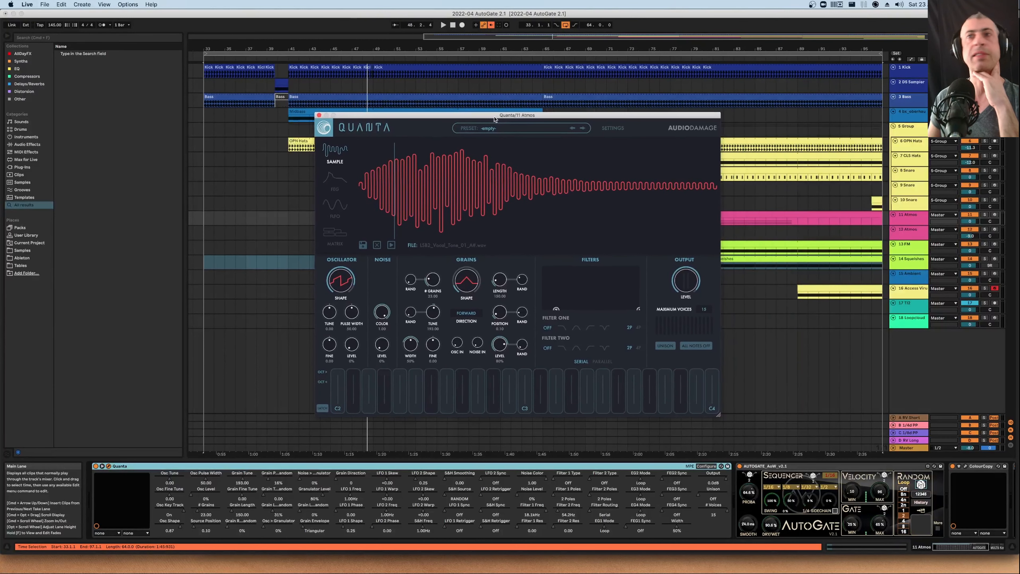
# Solo the Atmos track, then move the Quanta window aside and close it
pyautogui.click(739, 466)
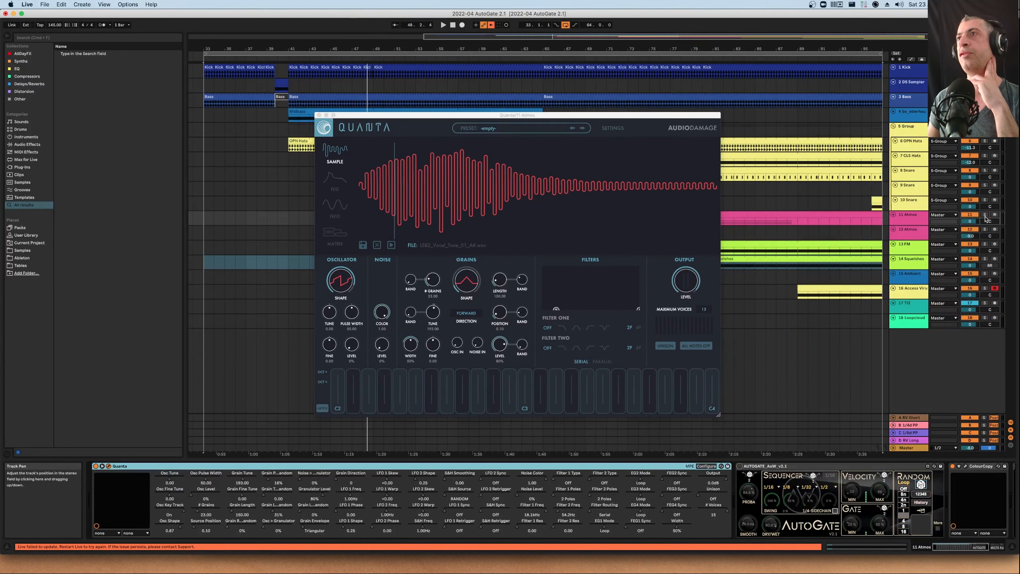
pyautogui.click(984, 215)
pyautogui.moveTo(518, 115); pyautogui.dragTo(268, 149)
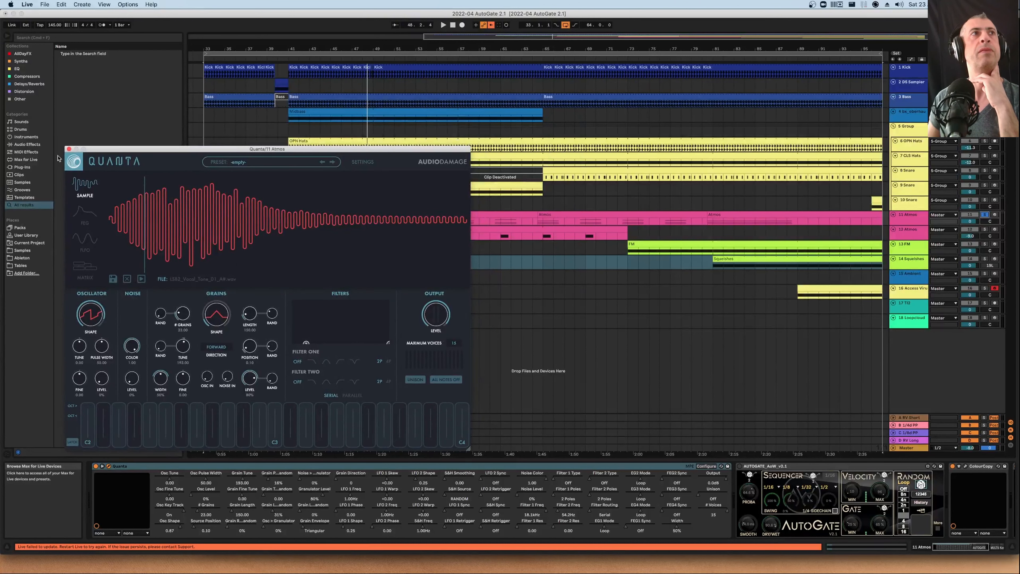
pyautogui.click(69, 149)
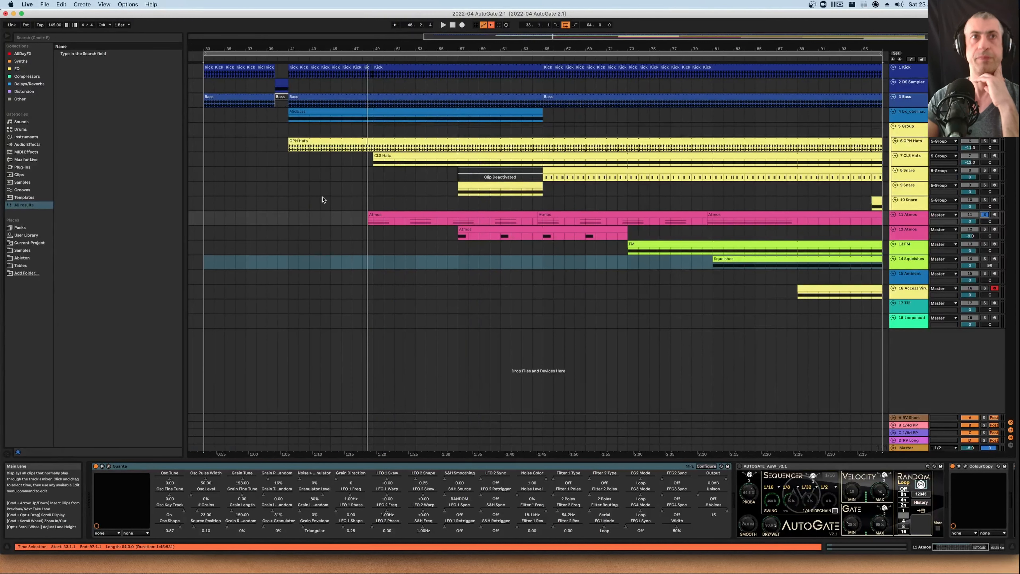
# Stop playback and place the insert marker at the start of the Atmos clip
pyautogui.press('space')
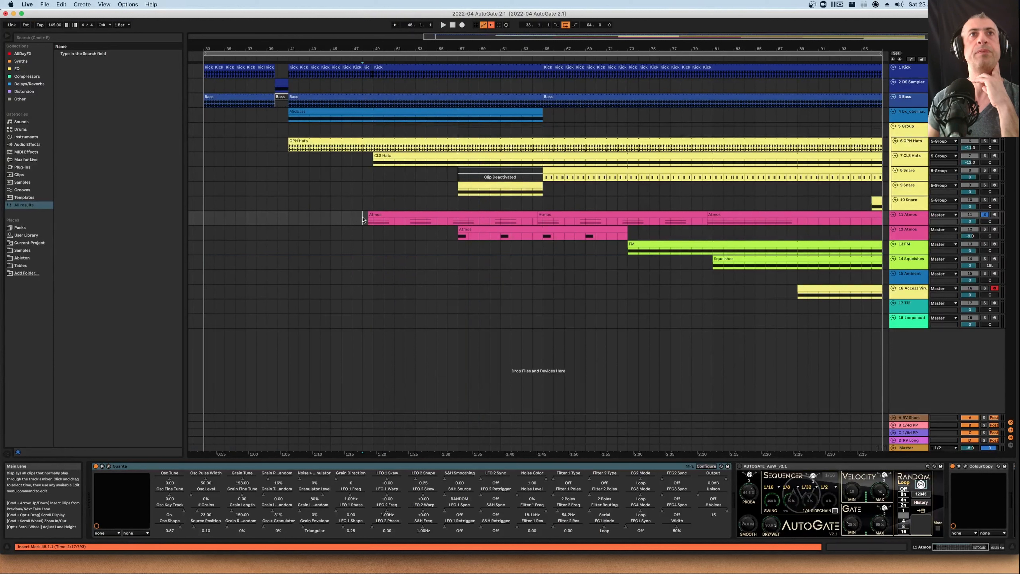
pyautogui.click(362, 219)
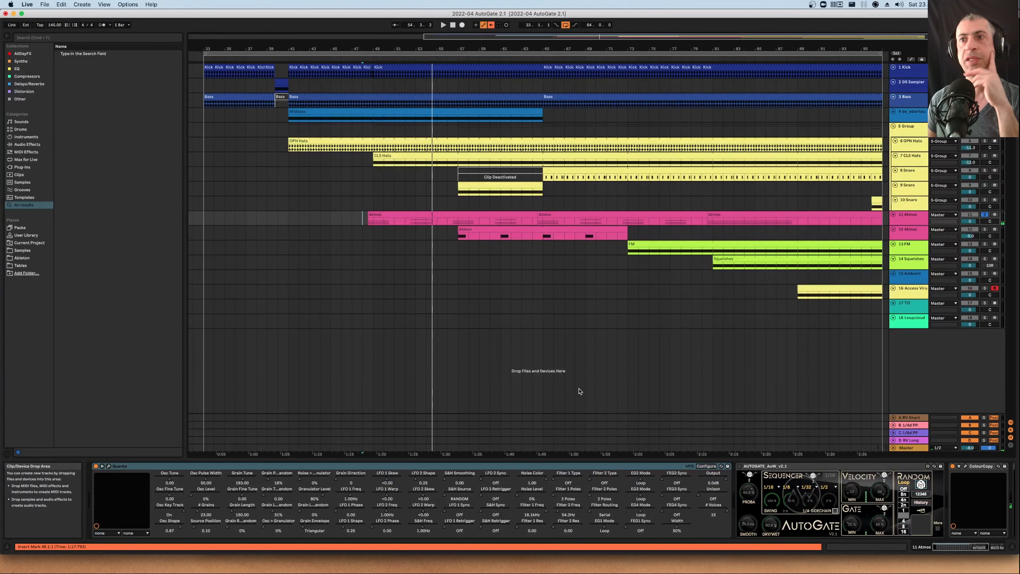
# Scroll the device chain and open the Colour Copy delay's plugin window to examine it, then close it
pyautogui.hscroll(6, 865, 486)
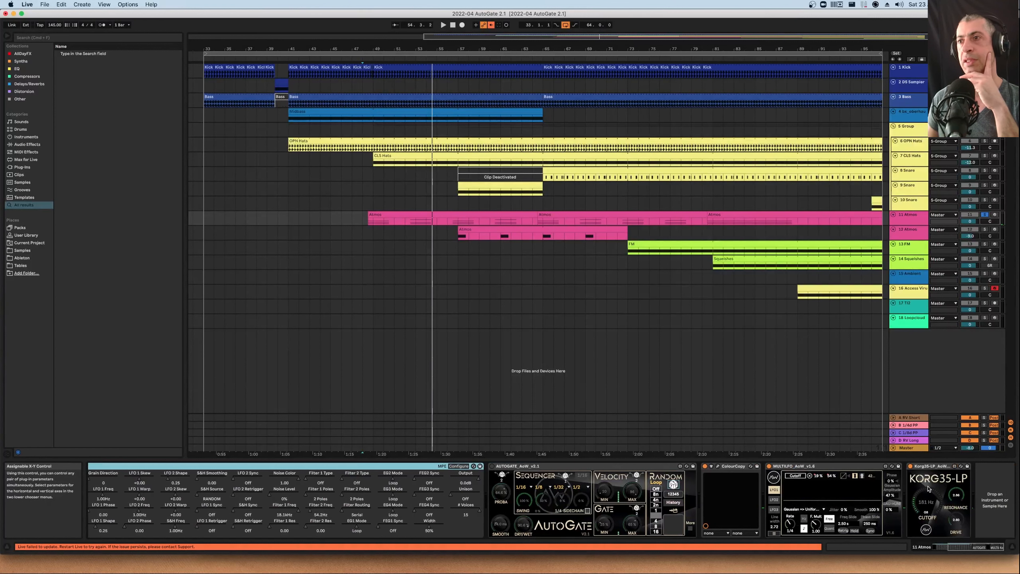
pyautogui.click(803, 479)
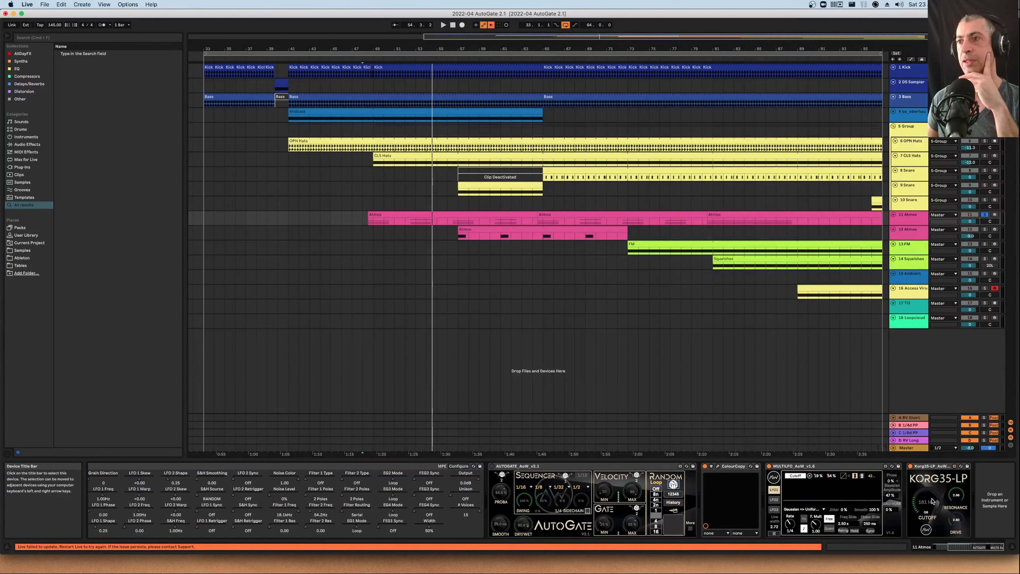
pyautogui.click(718, 467)
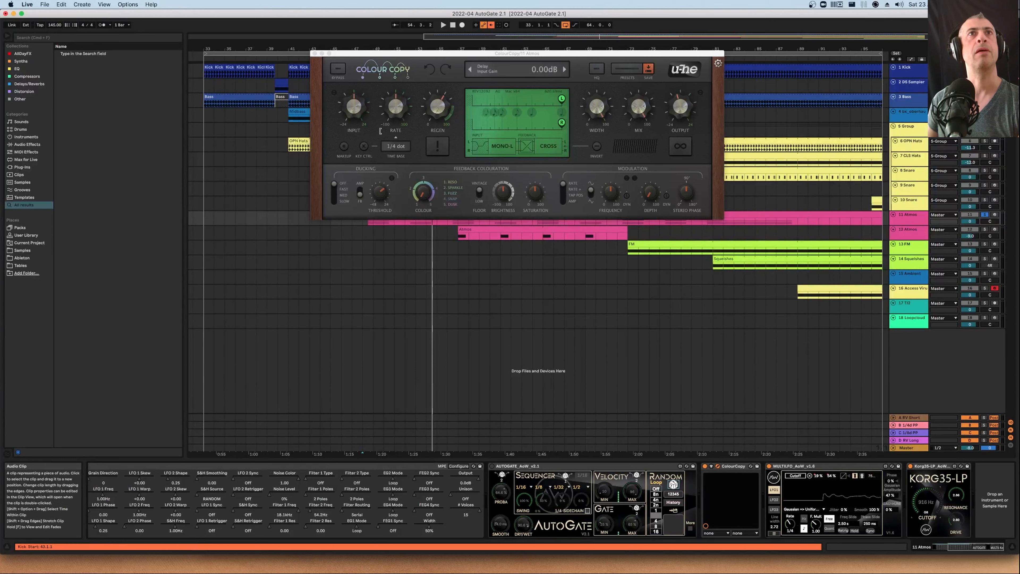
pyautogui.click(315, 53)
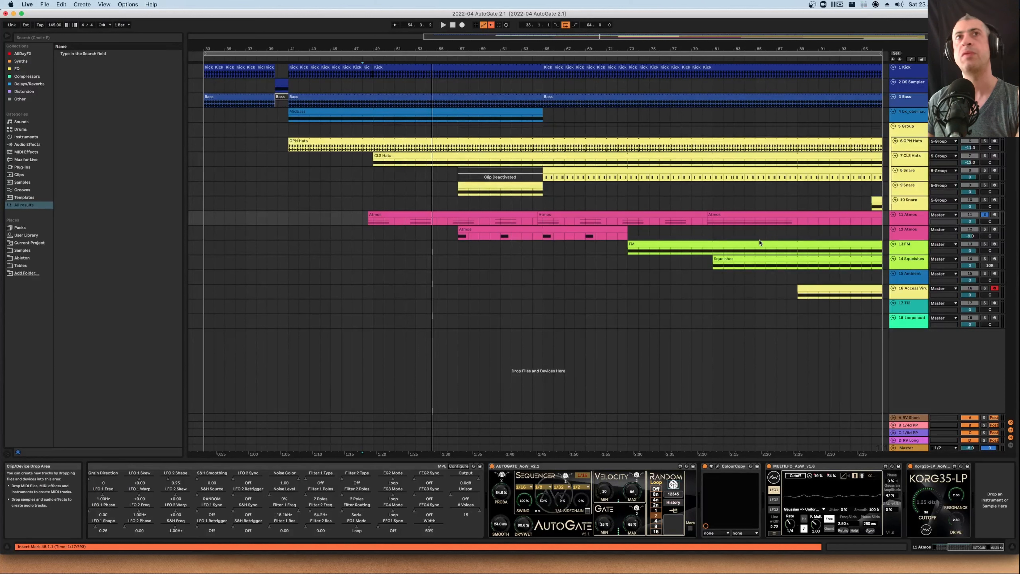
# Play from the Atmos clip's start and set AutoGate's random loop length to 3 bars
pyautogui.click(382, 211)
pyautogui.press('space')
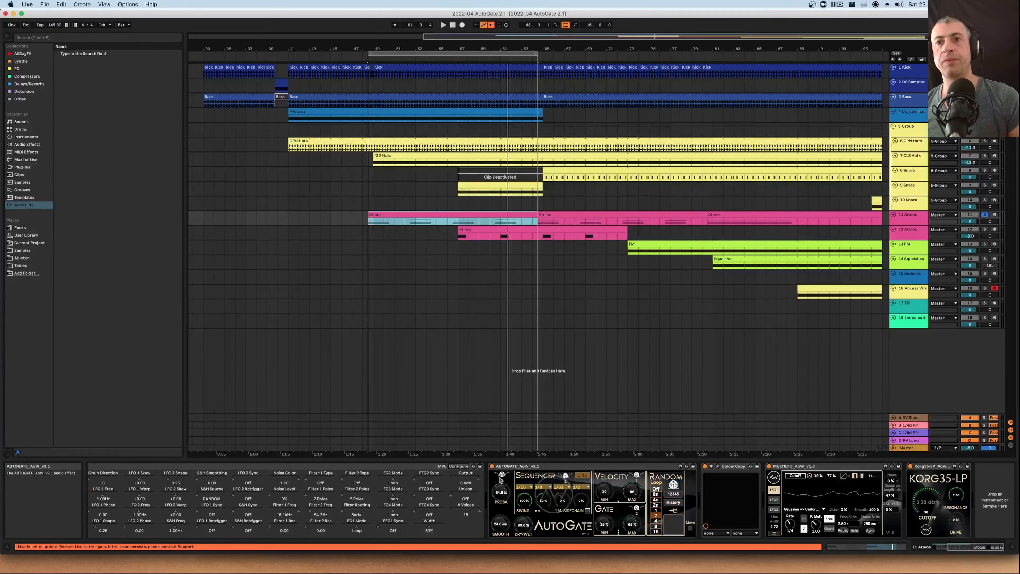
pyautogui.press('space')
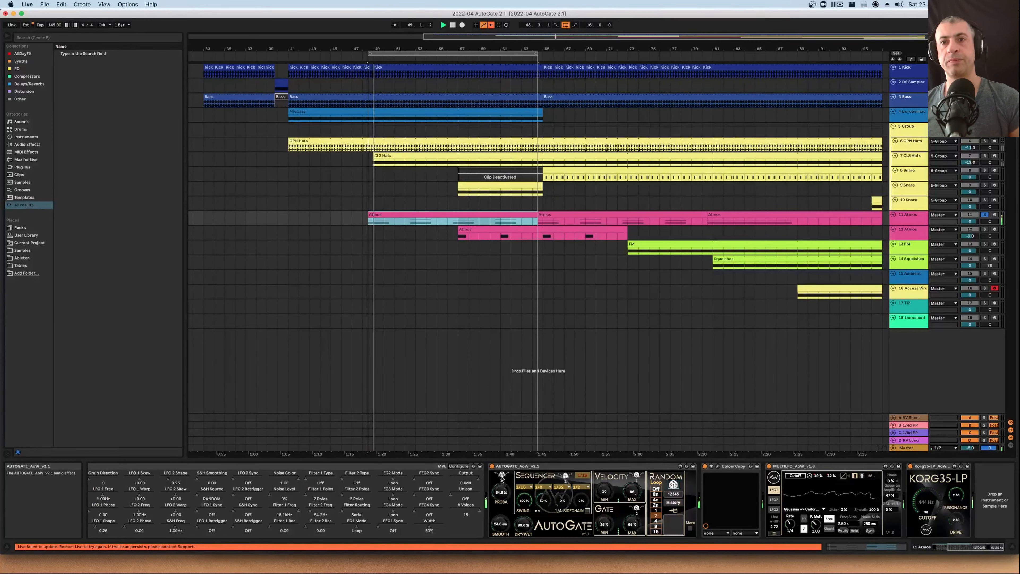
pyautogui.click(508, 476)
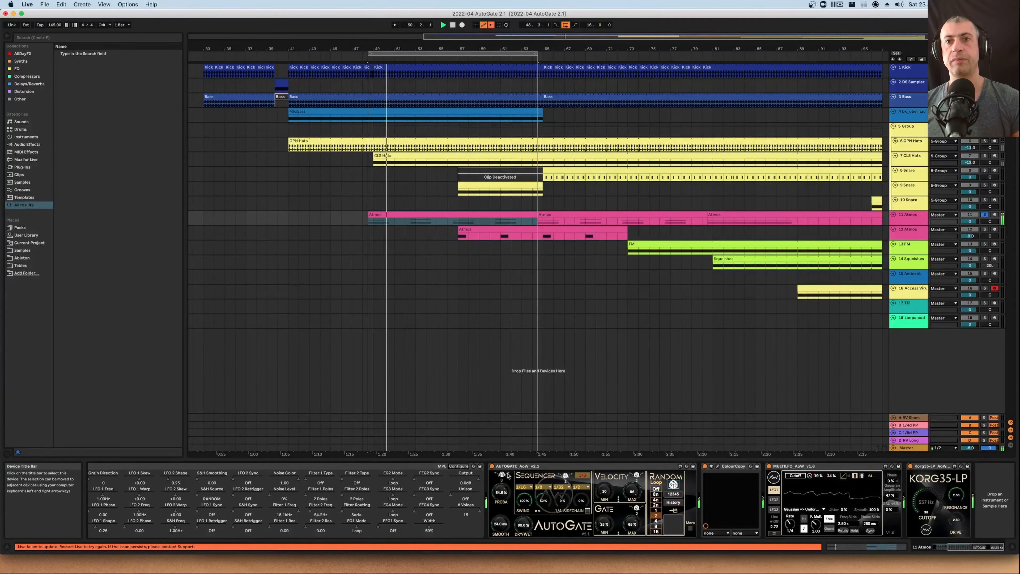
pyautogui.click(656, 506)
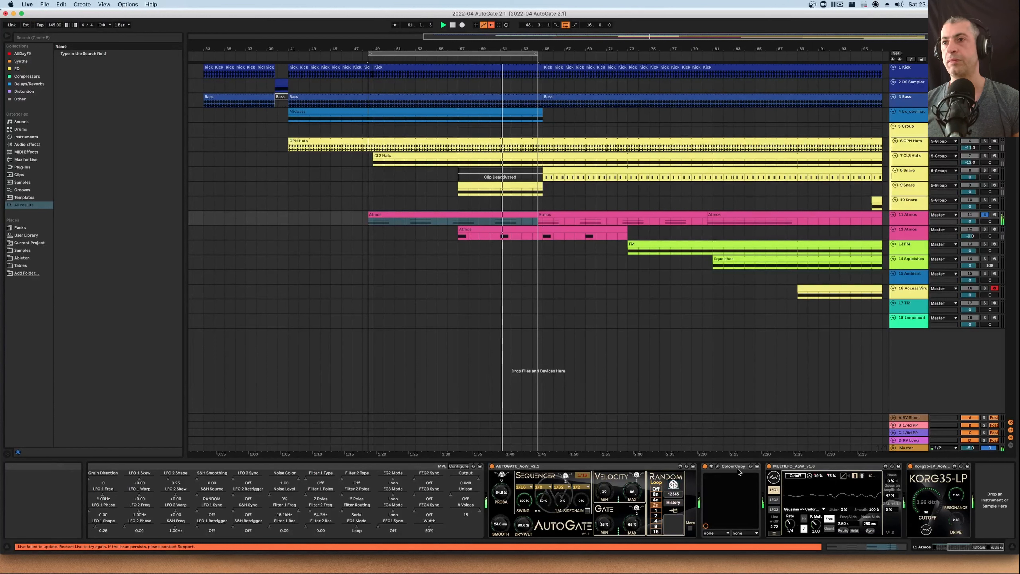
# Switch off the Colour Copy and MultiLFO devices while listening, then stop playback
pyautogui.click(706, 467)
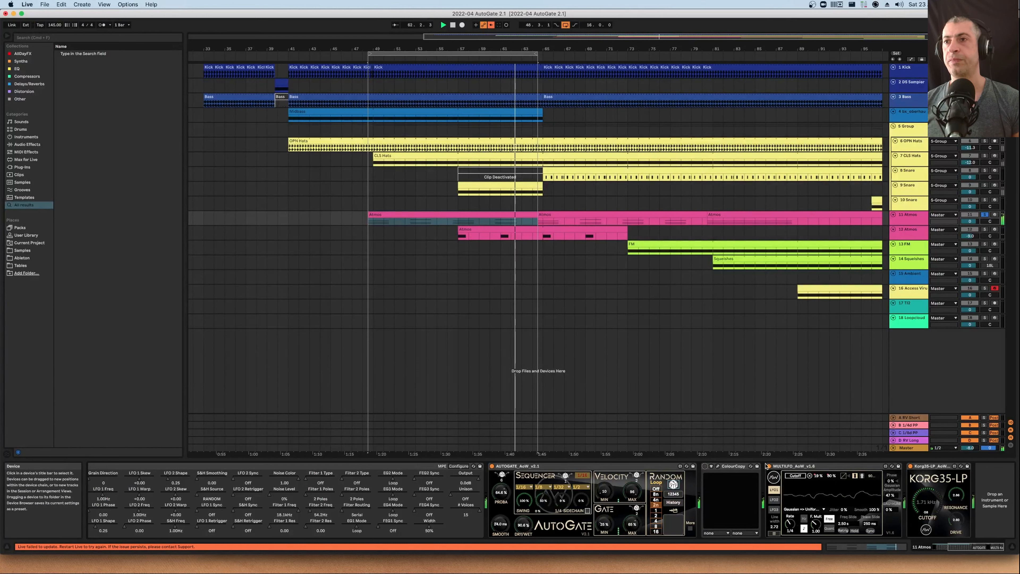
pyautogui.click(769, 467)
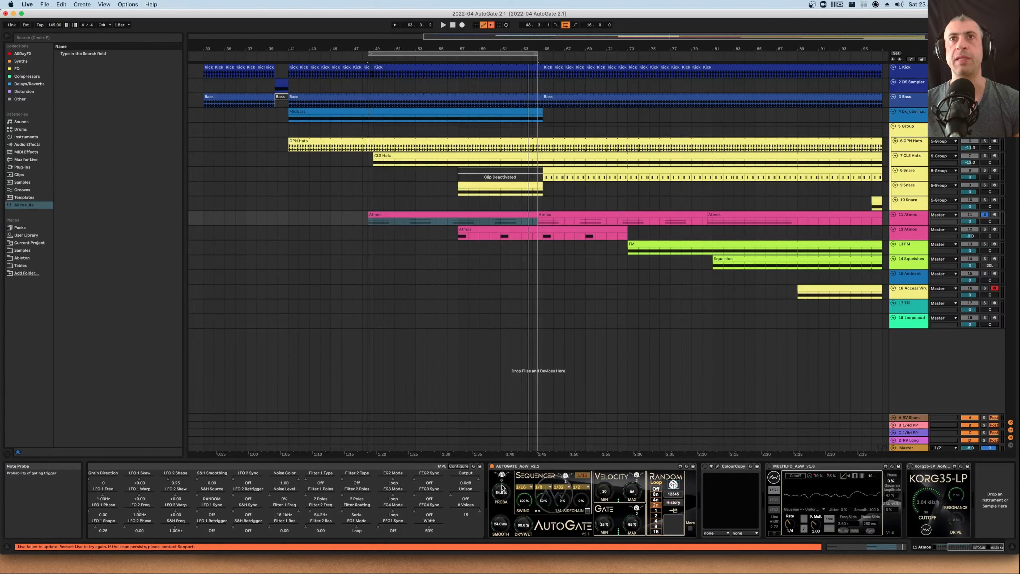
pyautogui.press('space')
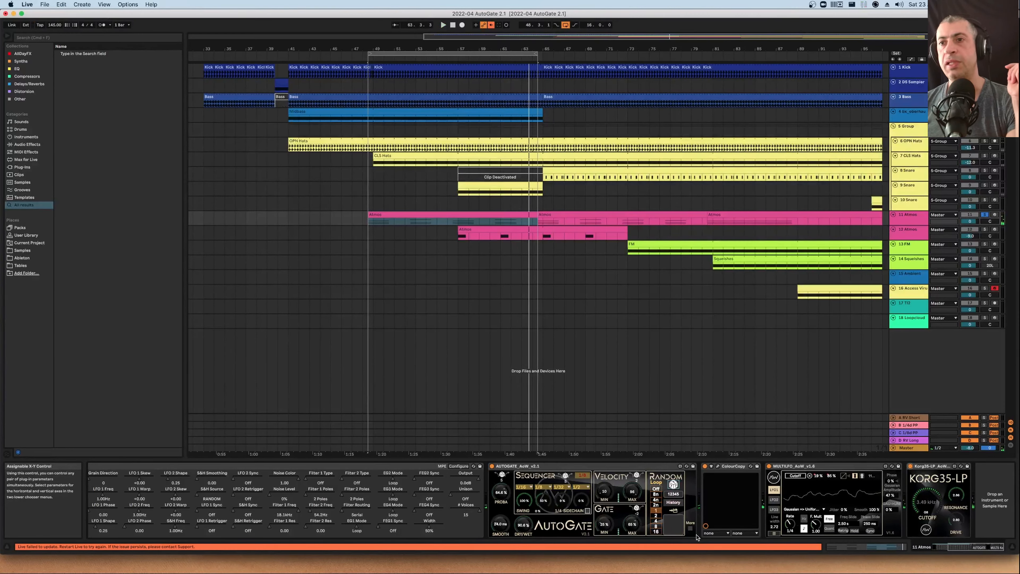
# Select the Atmos track 12 and solo it
pyautogui.click(690, 529)
pyautogui.click(690, 529)
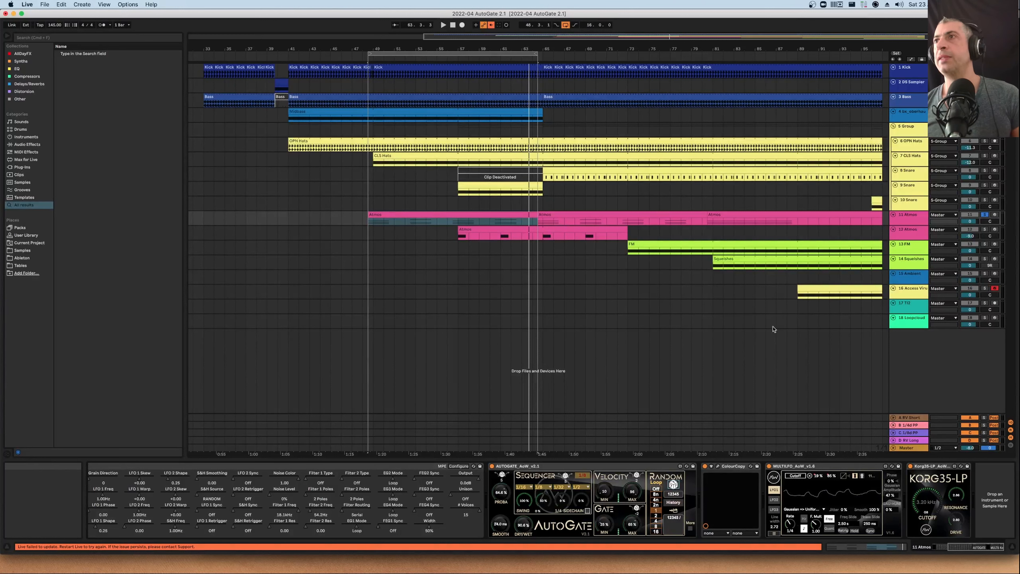
pyautogui.click(909, 237)
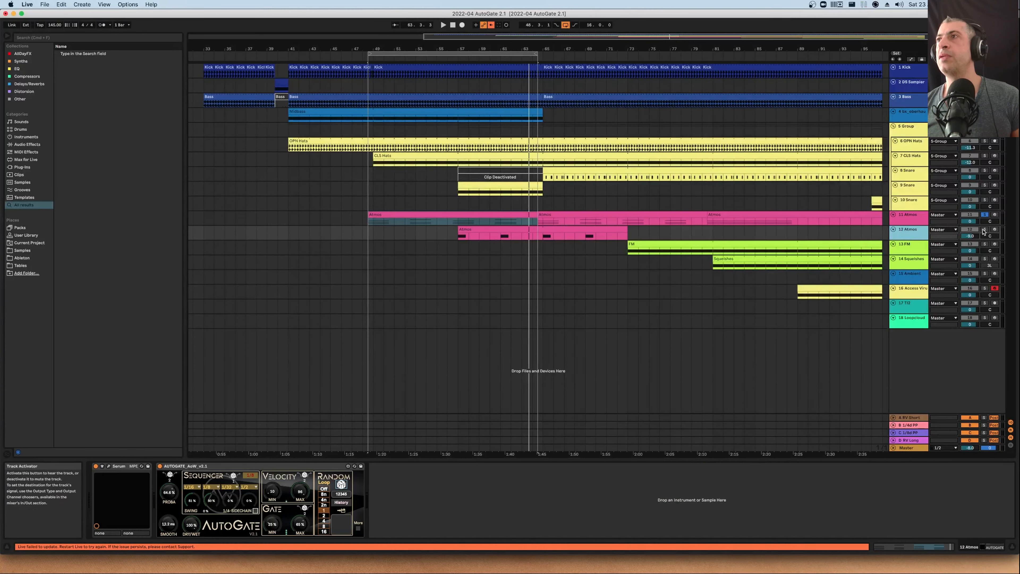
pyautogui.click(985, 230)
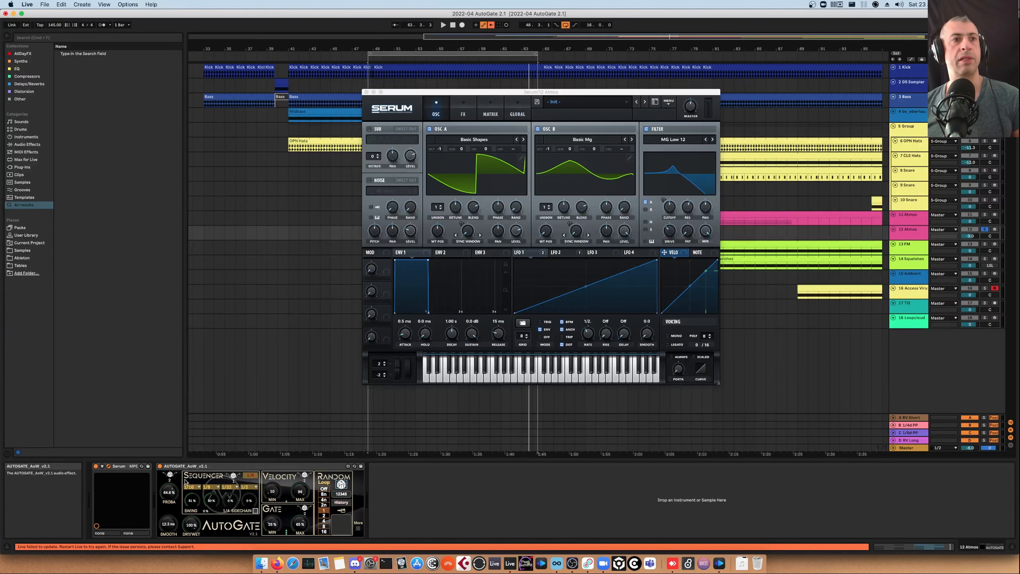
# Audition notes on Serum's keyboard with AutoGate bypassed, then re-enable AutoGate and close the Serum window
pyautogui.click(159, 467)
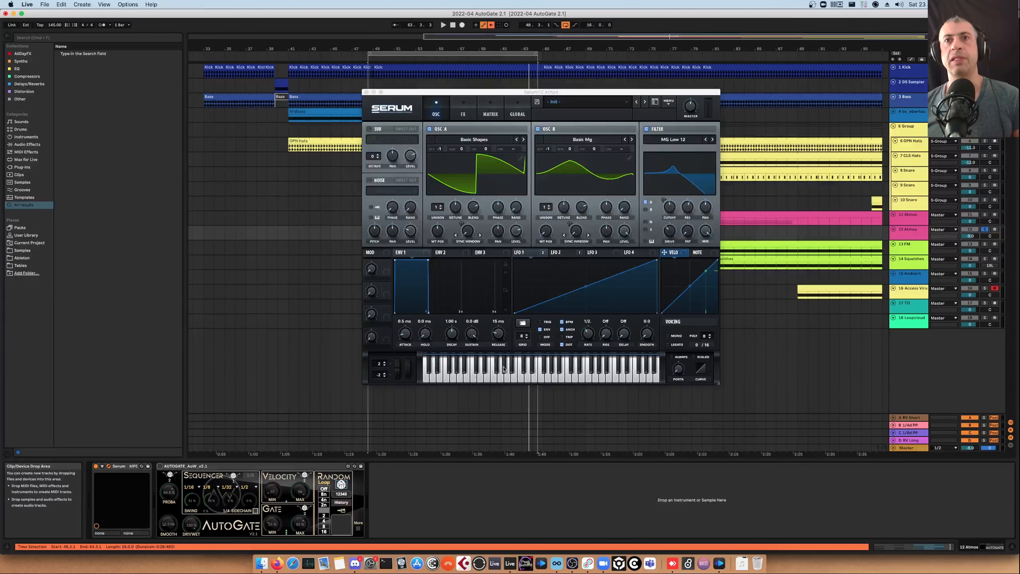
pyautogui.click(518, 377)
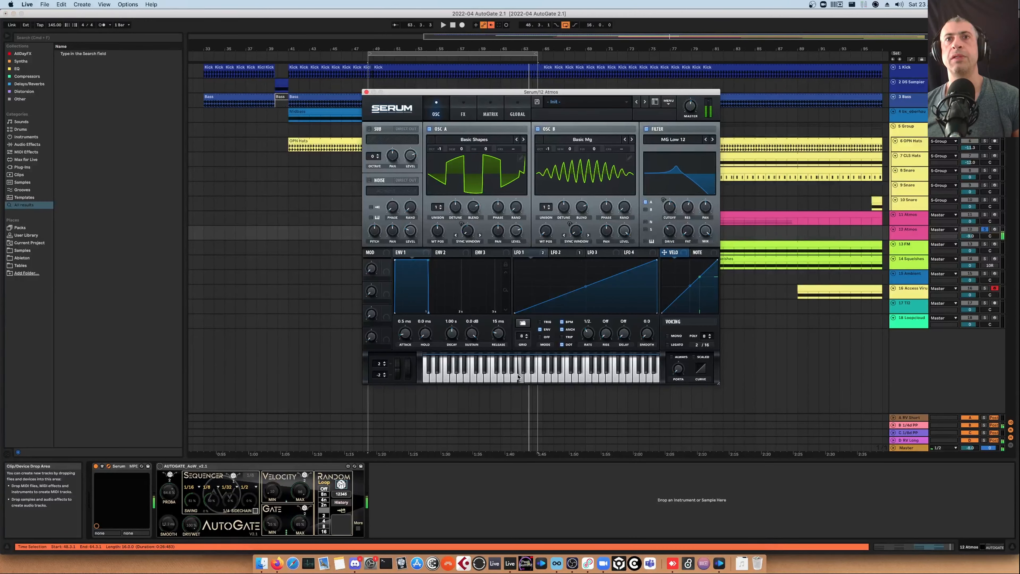
pyautogui.click(473, 381)
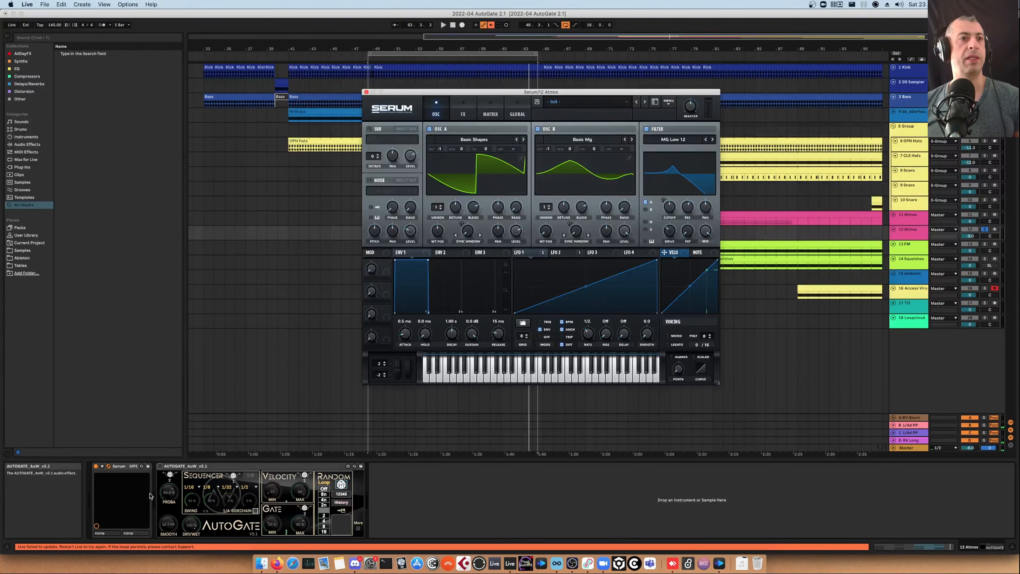
pyautogui.click(161, 467)
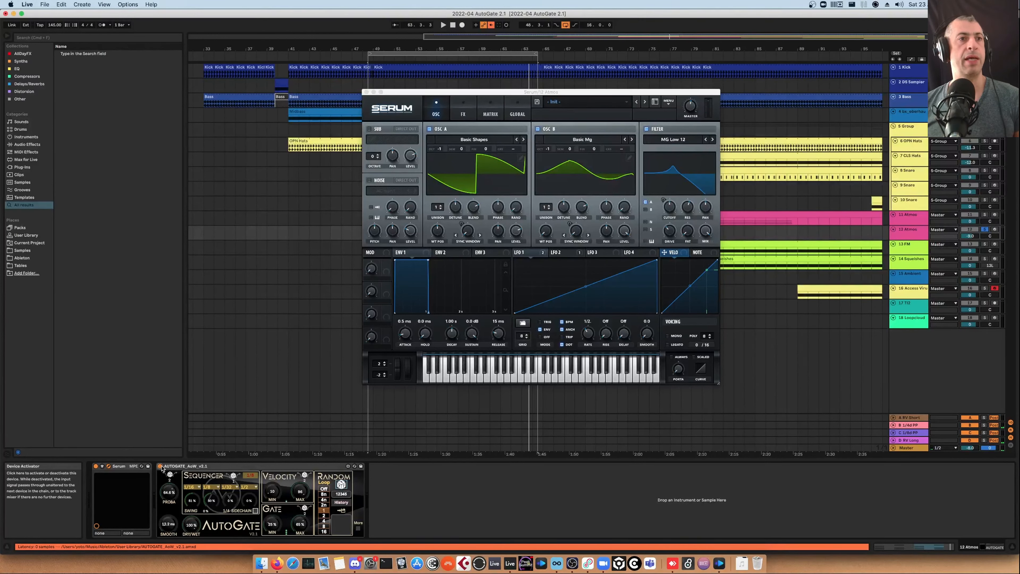
pyautogui.click(366, 92)
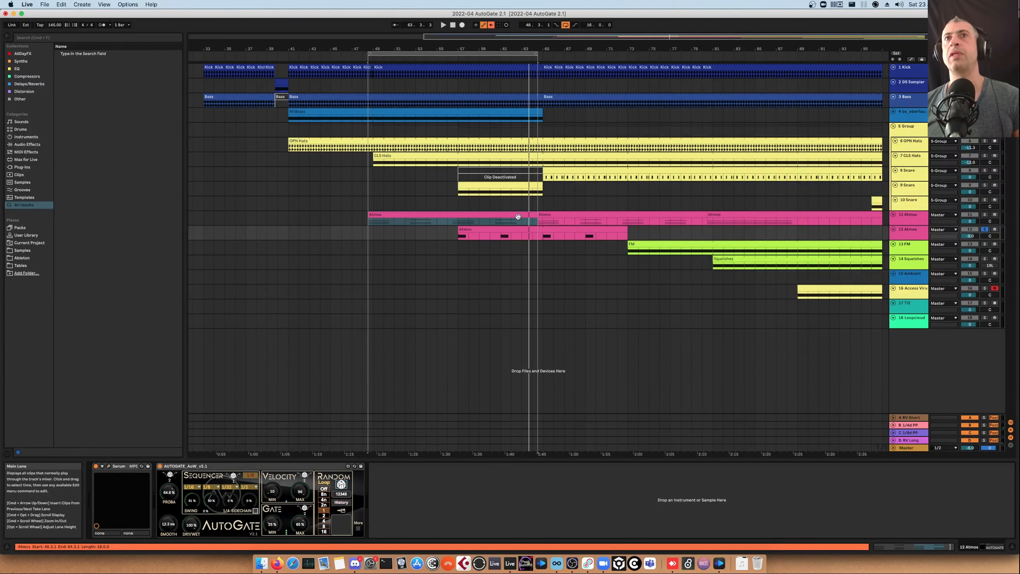
# Select the Atmos clip on track 12, loop it and start playback
pyautogui.click(515, 227)
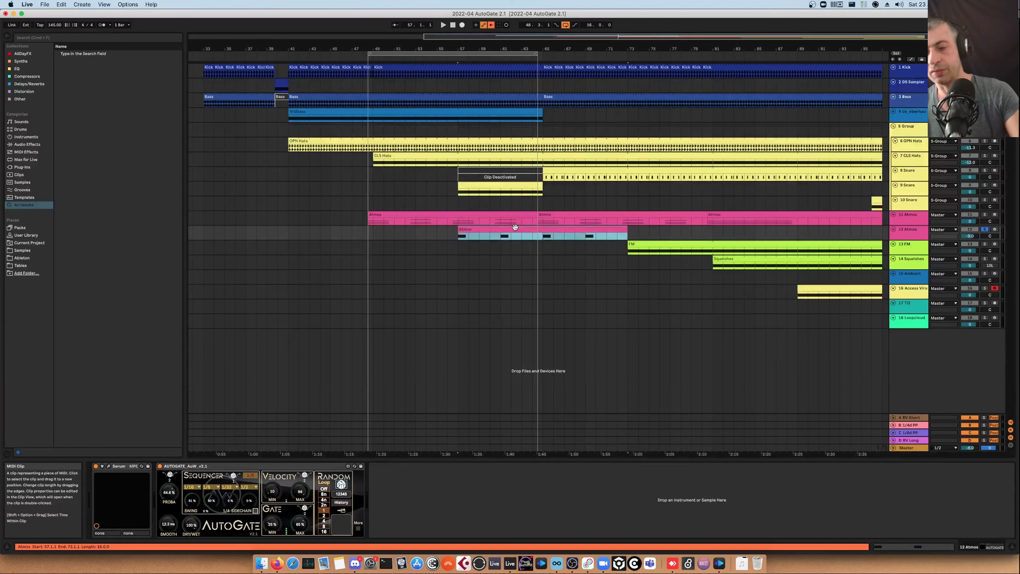
pyautogui.press('super+l')
pyautogui.press('space')
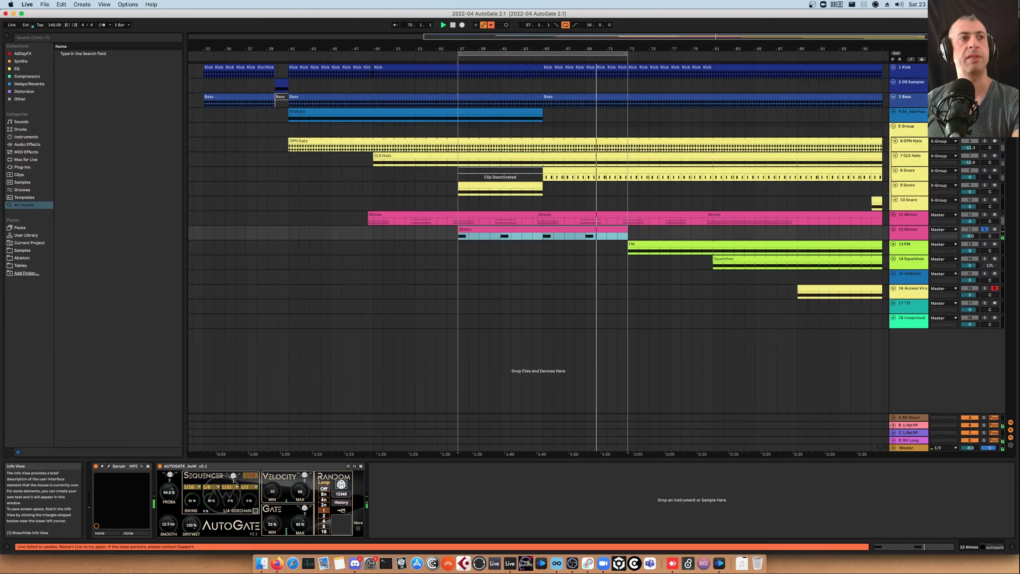
# Open Serum's window to examine its LFO, matrix and oscillator pages, then close it
pyautogui.click(108, 466)
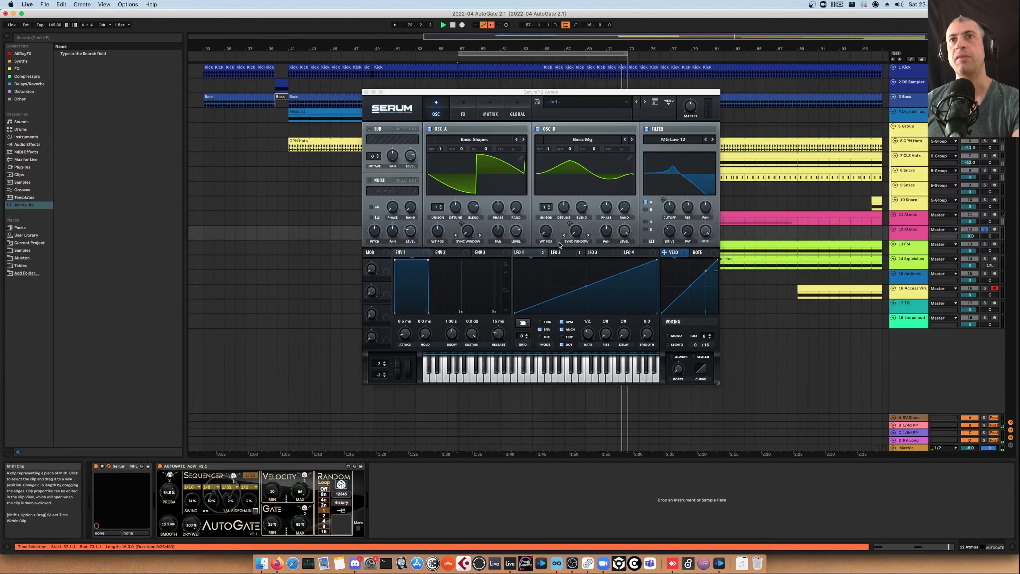
pyautogui.click(561, 252)
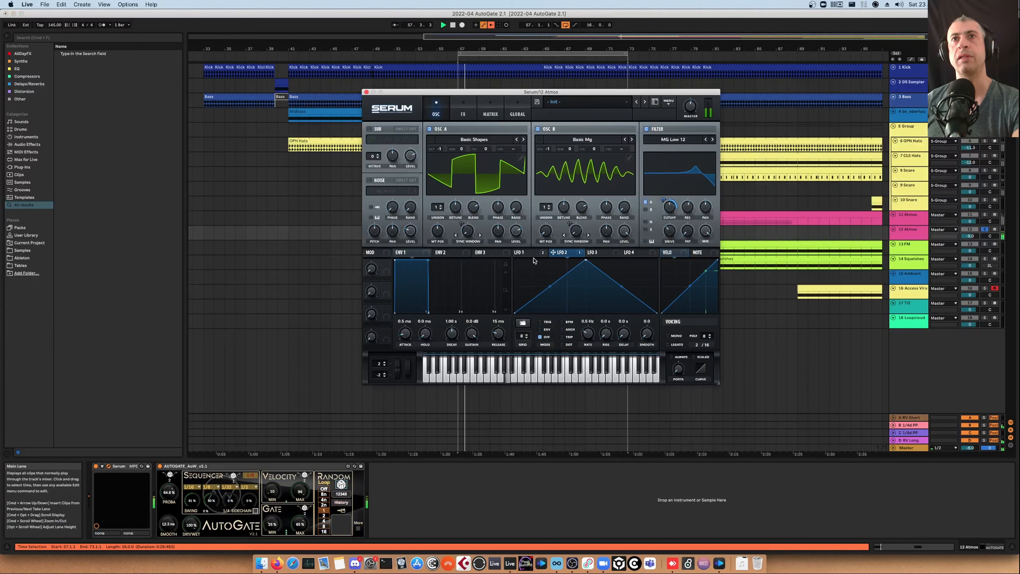
pyautogui.click(525, 252)
pyautogui.click(487, 115)
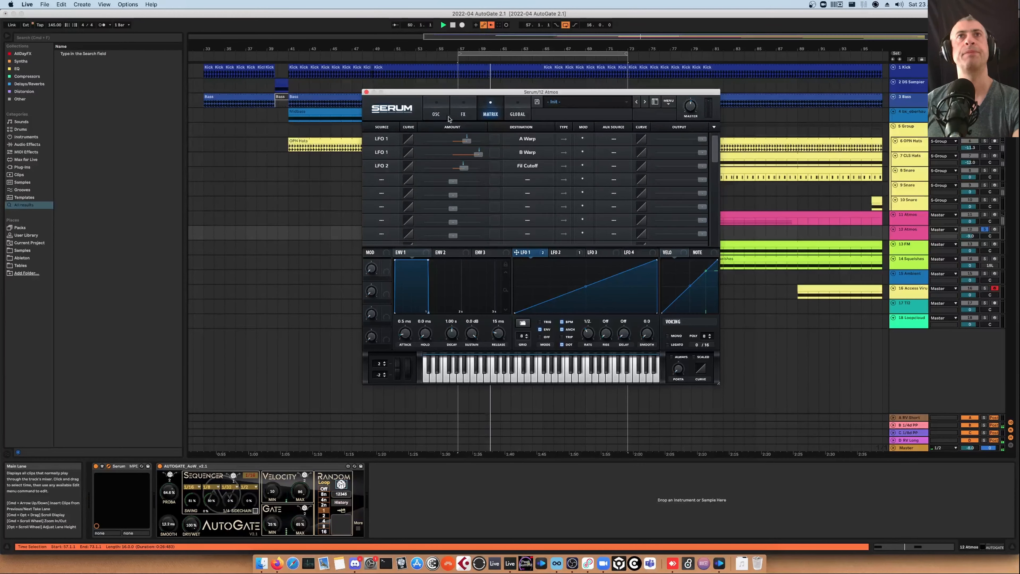
pyautogui.click(438, 114)
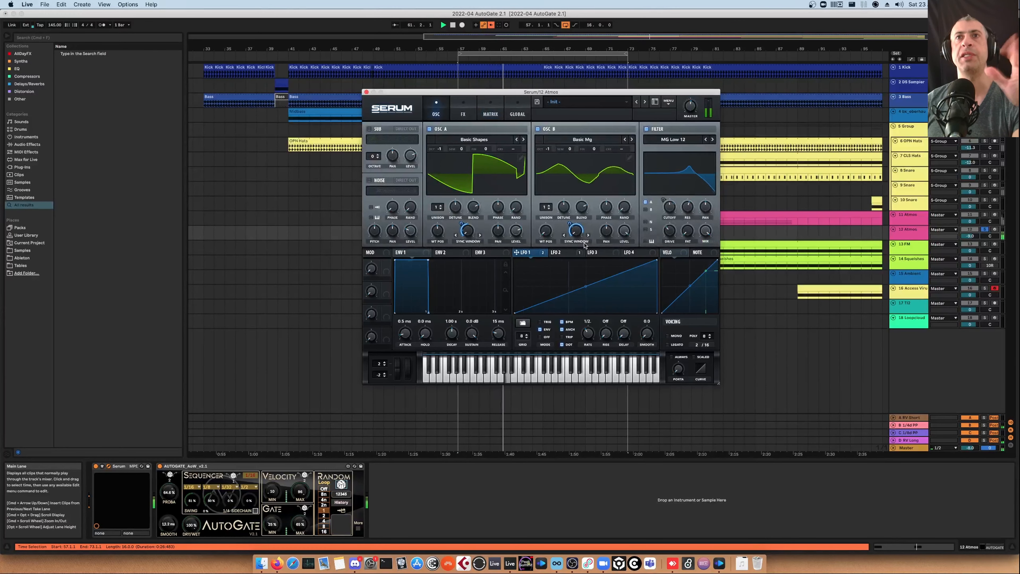
pyautogui.click(367, 92)
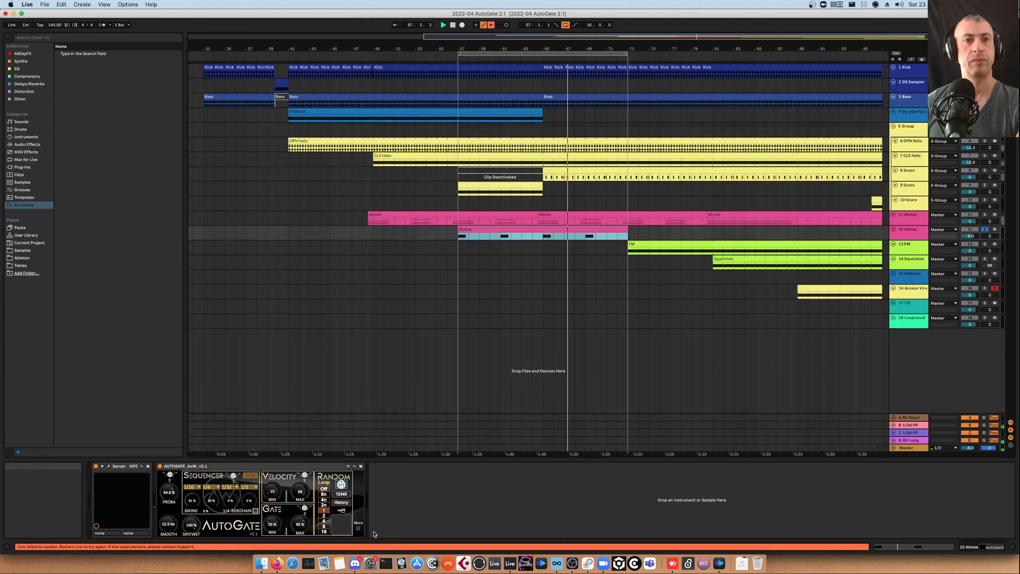
# Select the Squarishes track 14 and solo it instead of the Atmos track
pyautogui.click(358, 528)
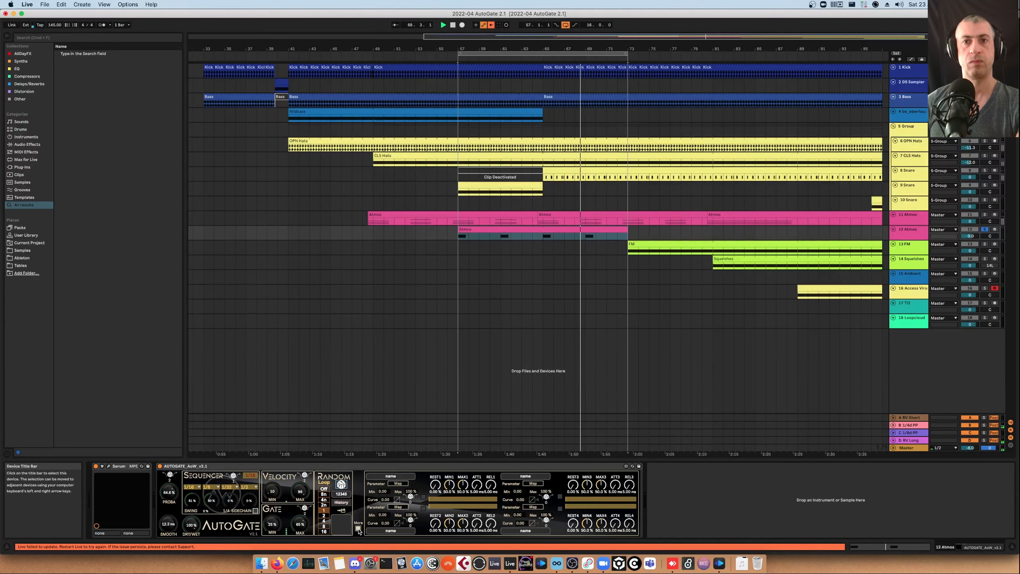
pyautogui.click(359, 529)
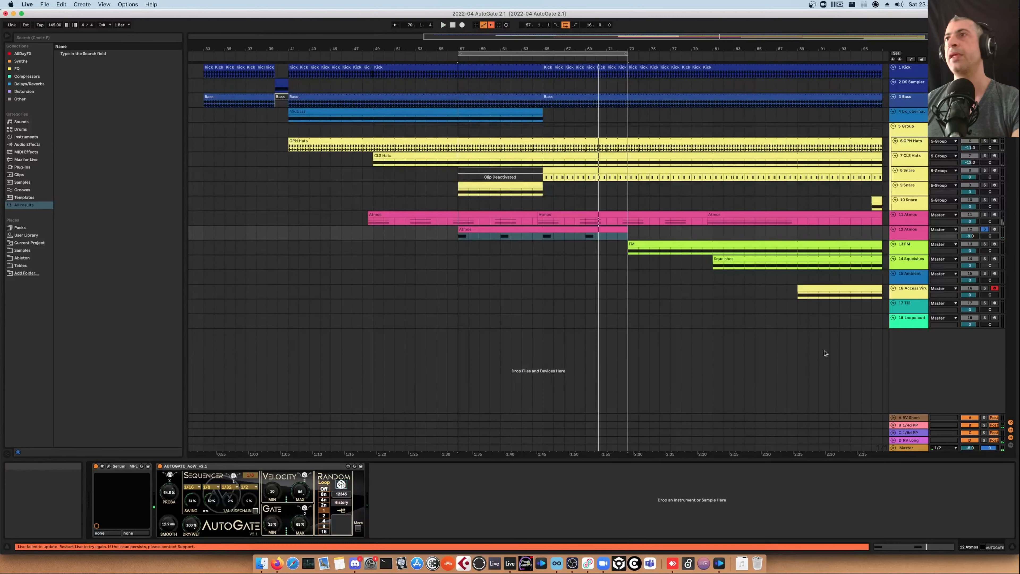
pyautogui.click(916, 251)
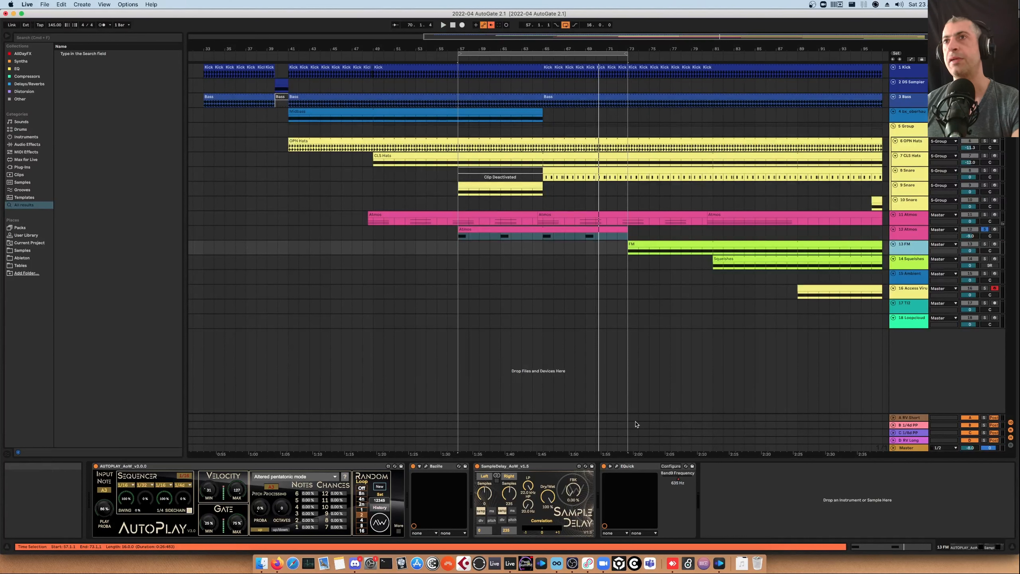
pyautogui.click(909, 260)
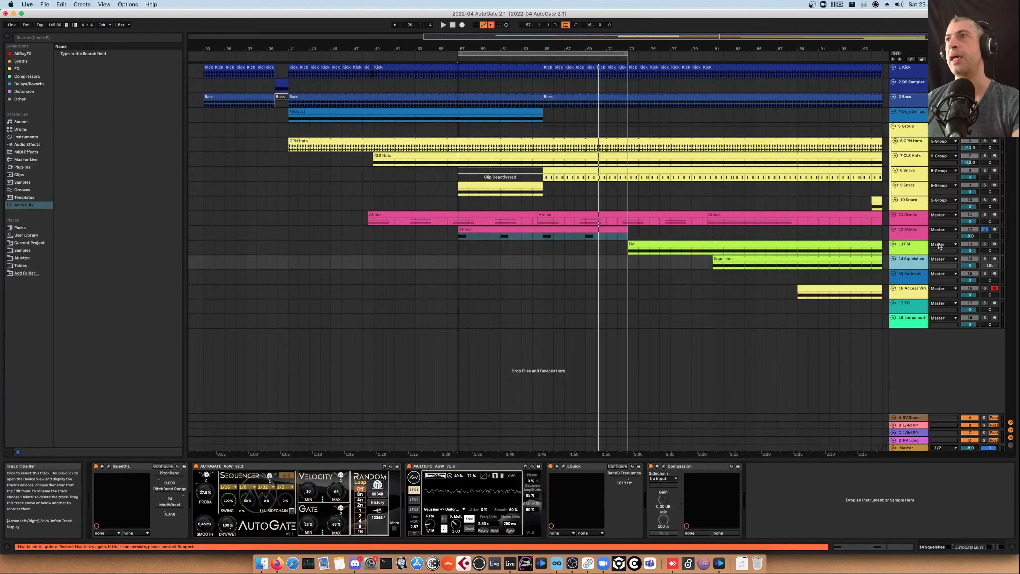
pyautogui.click(984, 229)
pyautogui.click(984, 259)
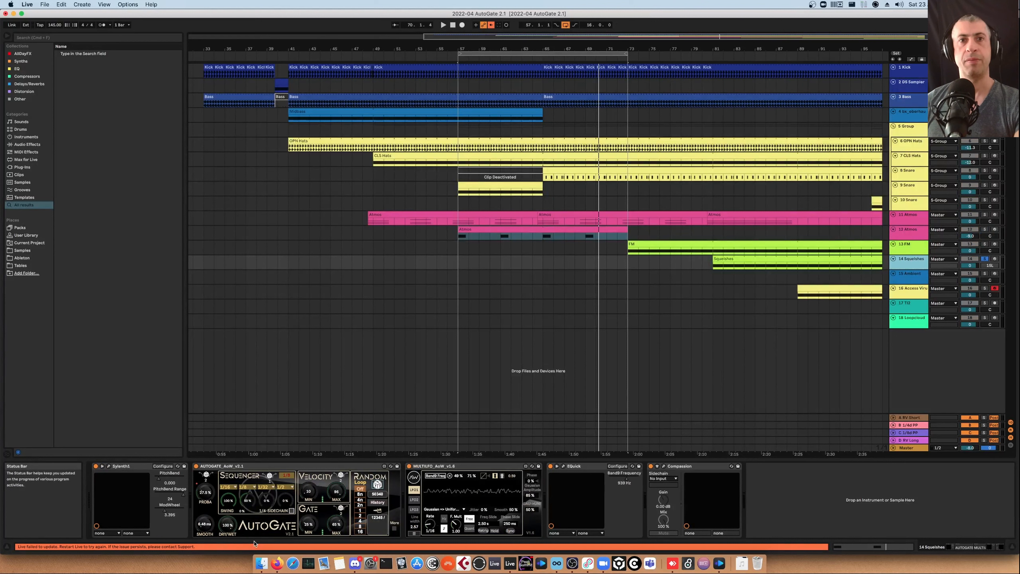
# Switch off AutoGate and MultiLFO on the Squarishes track, then loop its clip and play it
pyautogui.click(197, 467)
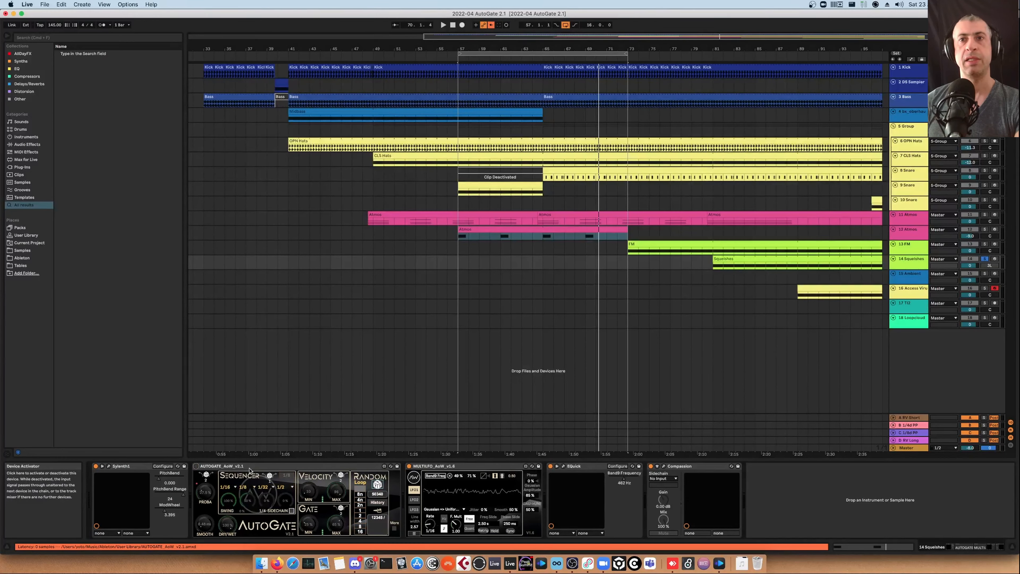
pyautogui.click(409, 467)
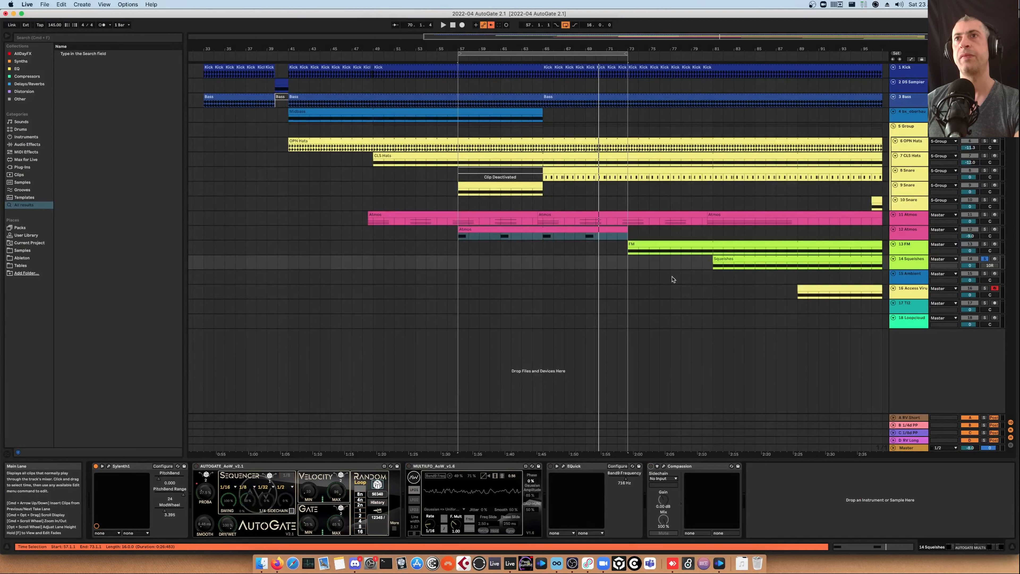
pyautogui.click(724, 260)
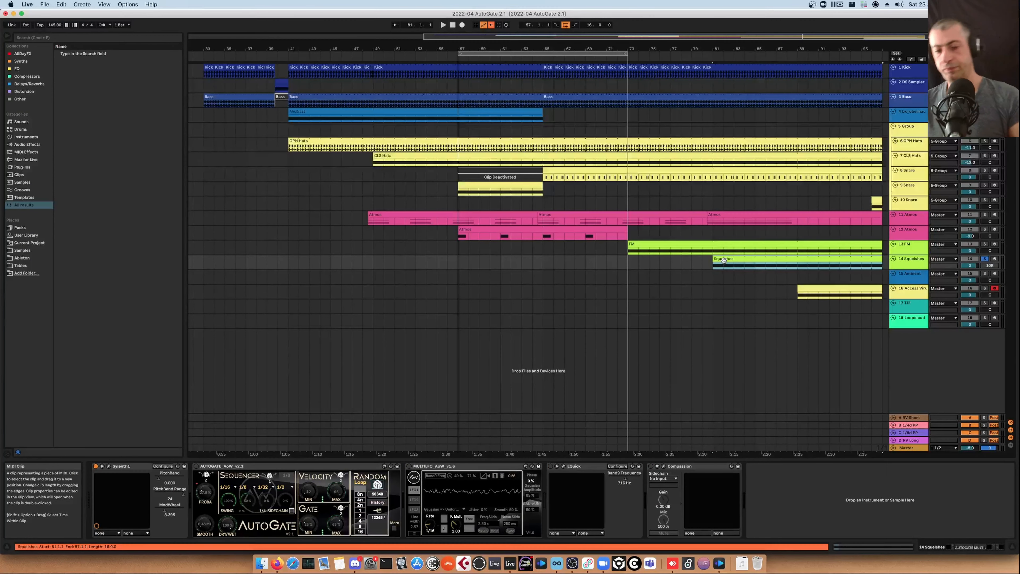
pyautogui.press('super+l')
pyautogui.press('space')
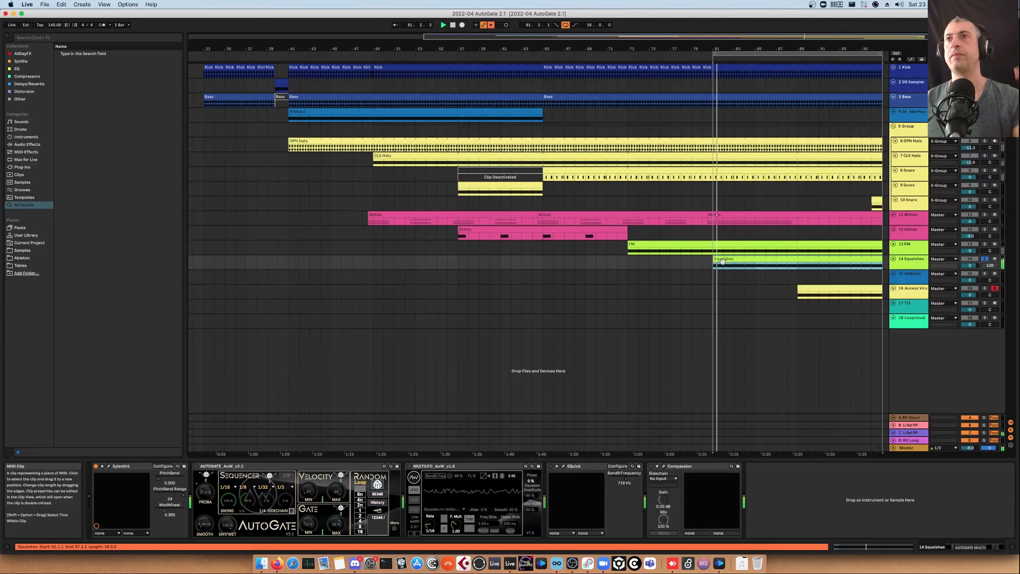
# Briefly open Sylenth1's window, then switch AutoGate back on and expand its More mapping panel
pyautogui.click(110, 466)
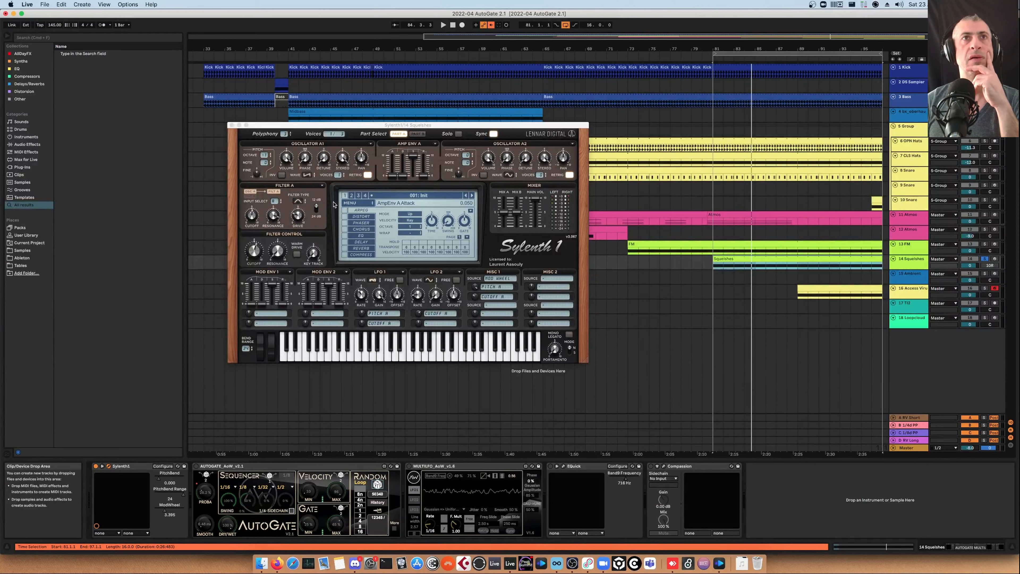
pyautogui.click(231, 126)
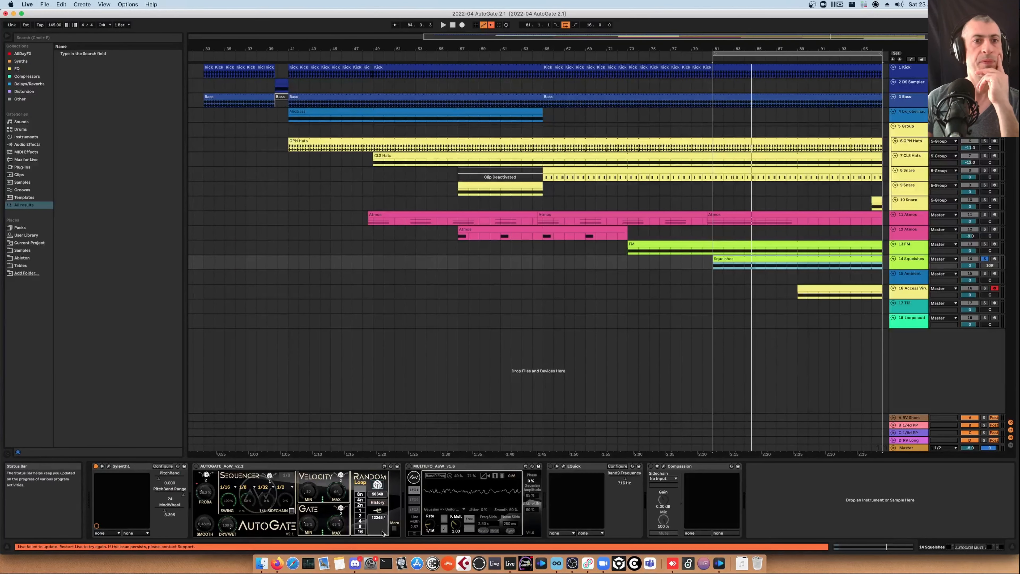
pyautogui.click(196, 467)
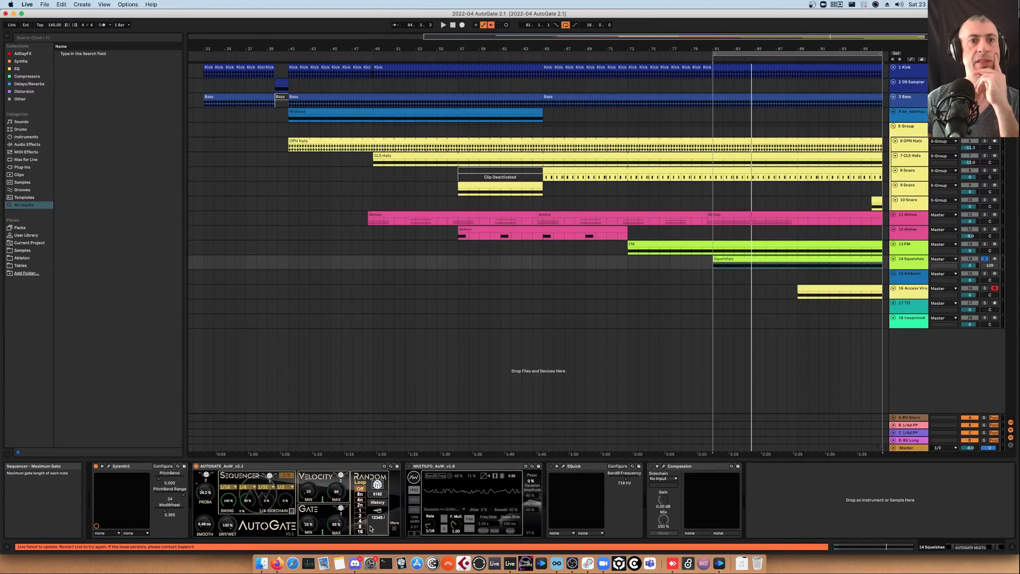
pyautogui.click(395, 529)
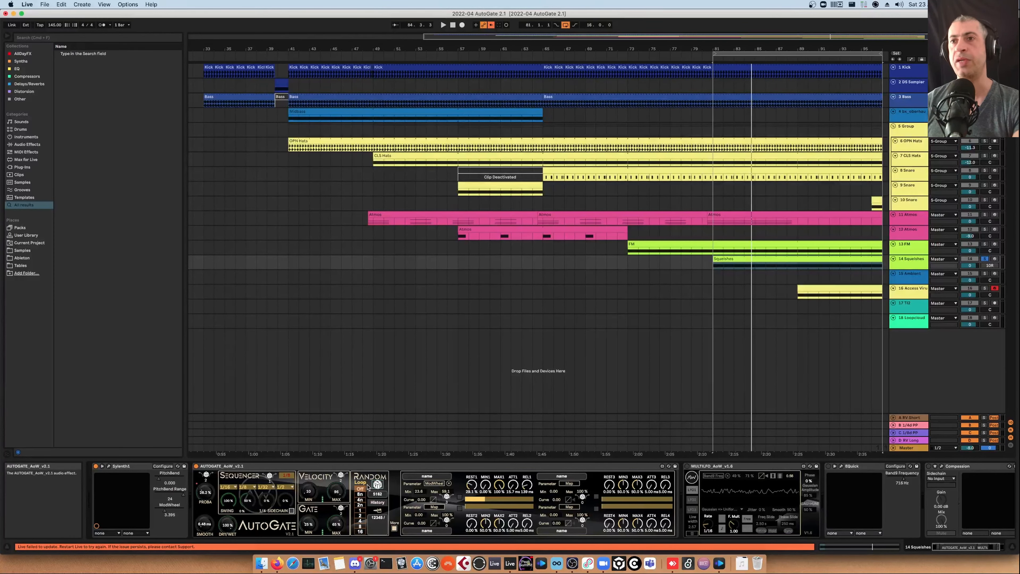
# Play the Squarishes loop with Sylenth1's window open, then restart playback
pyautogui.press('space')
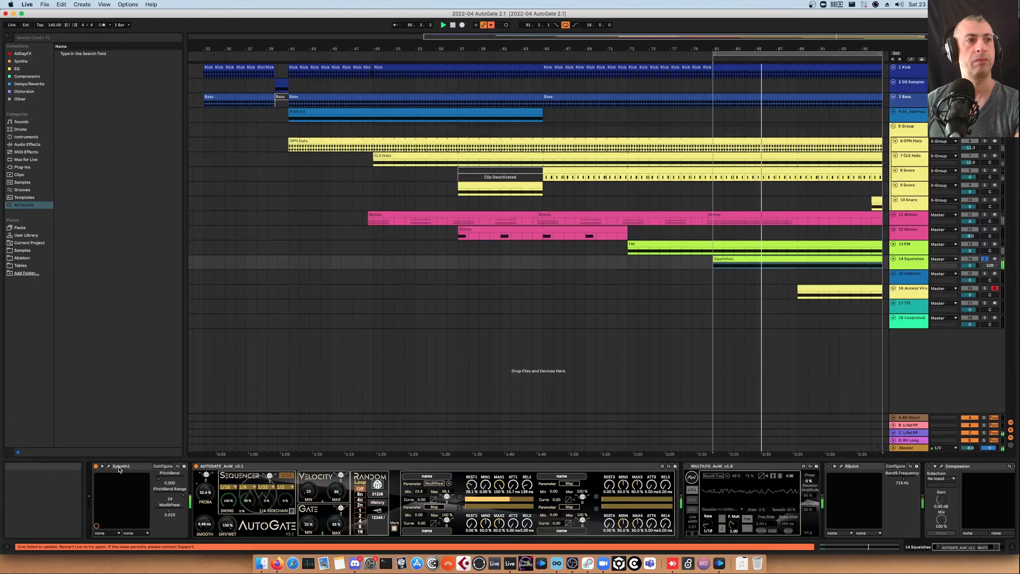
pyautogui.click(109, 466)
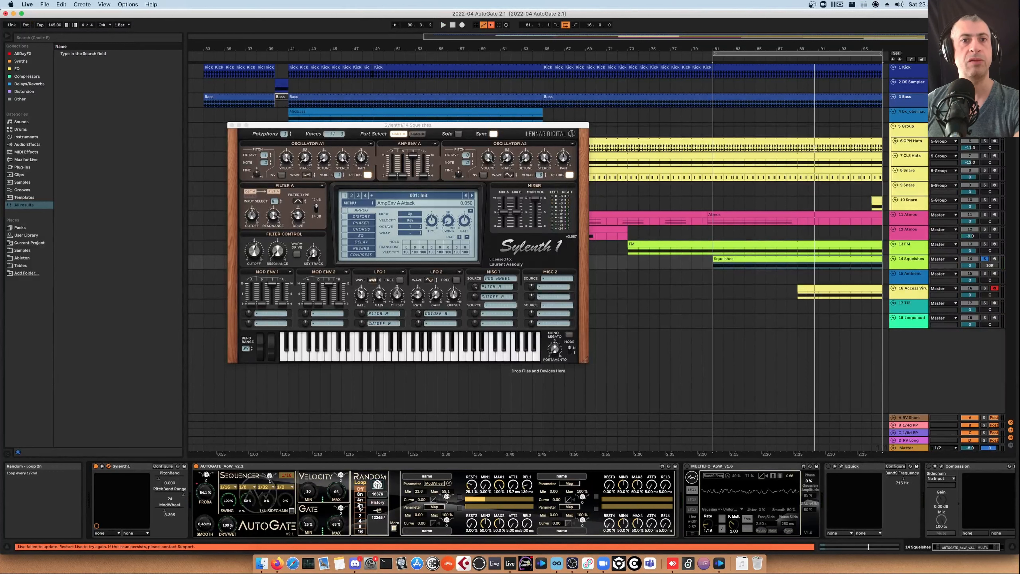
pyautogui.press('space')
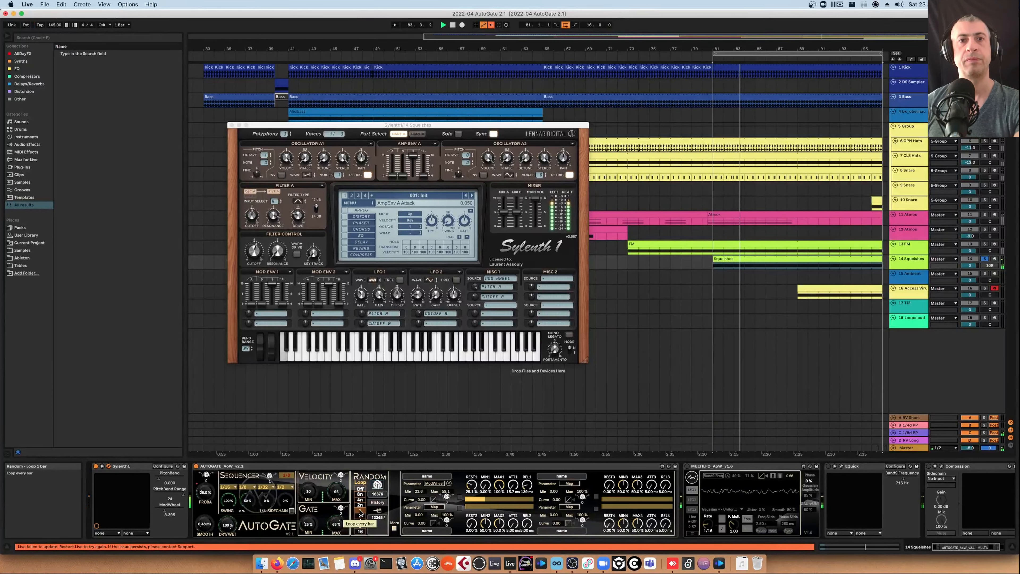
# Force a new random AutoGate sequence, restart playback and show the automation lanes
pyautogui.click(377, 486)
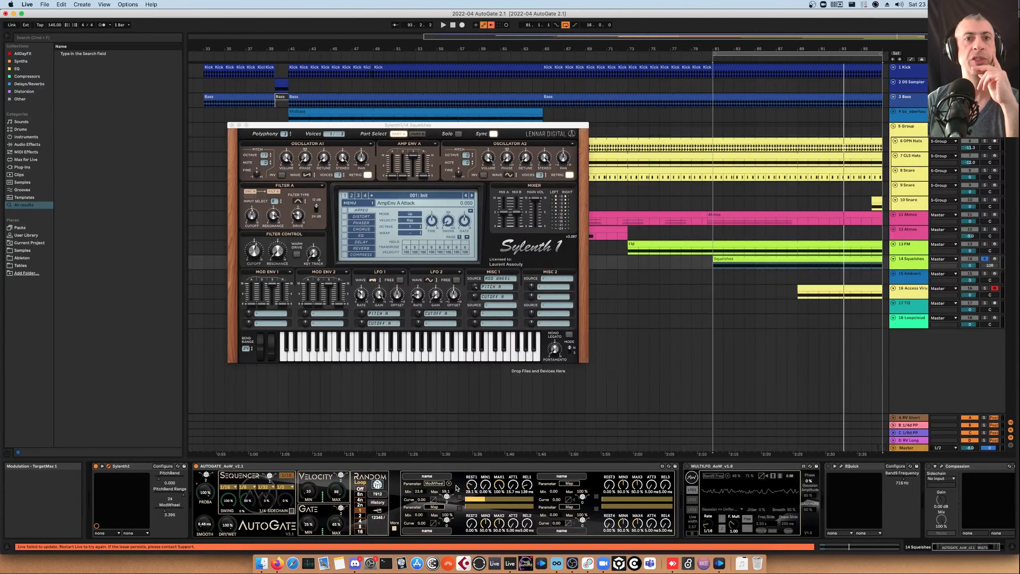
pyautogui.press('space')
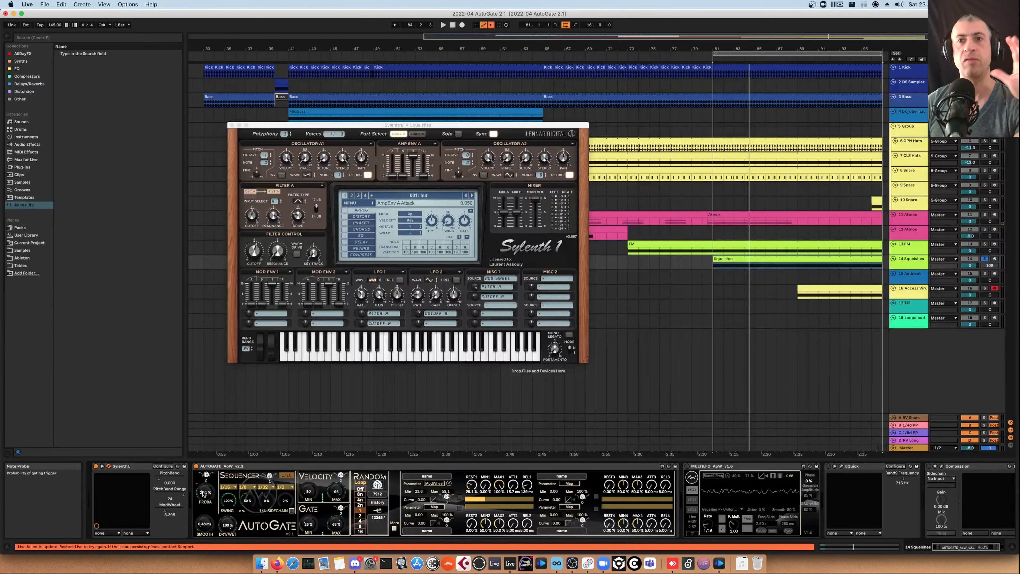
pyautogui.press('space')
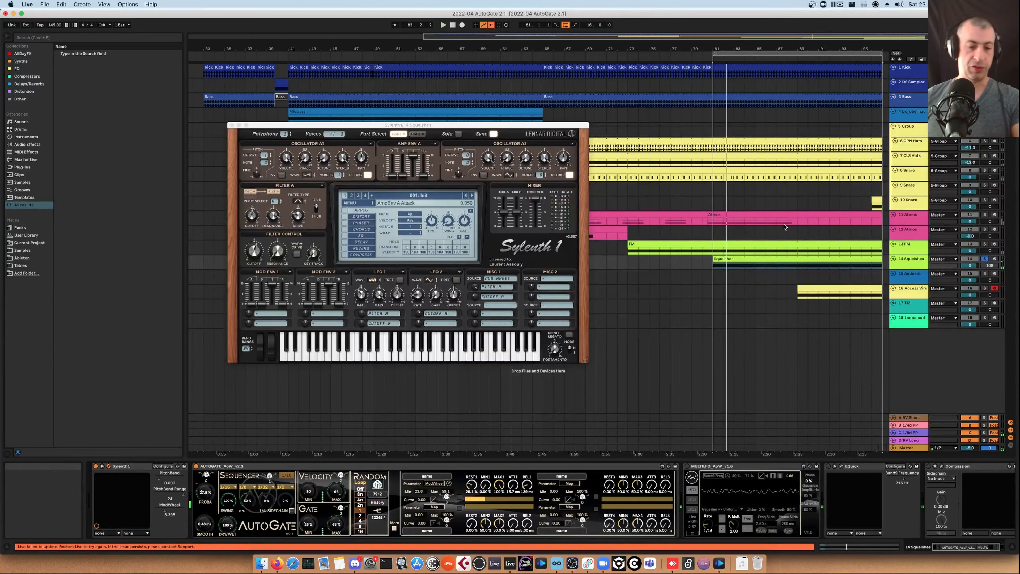
pyautogui.press('a')
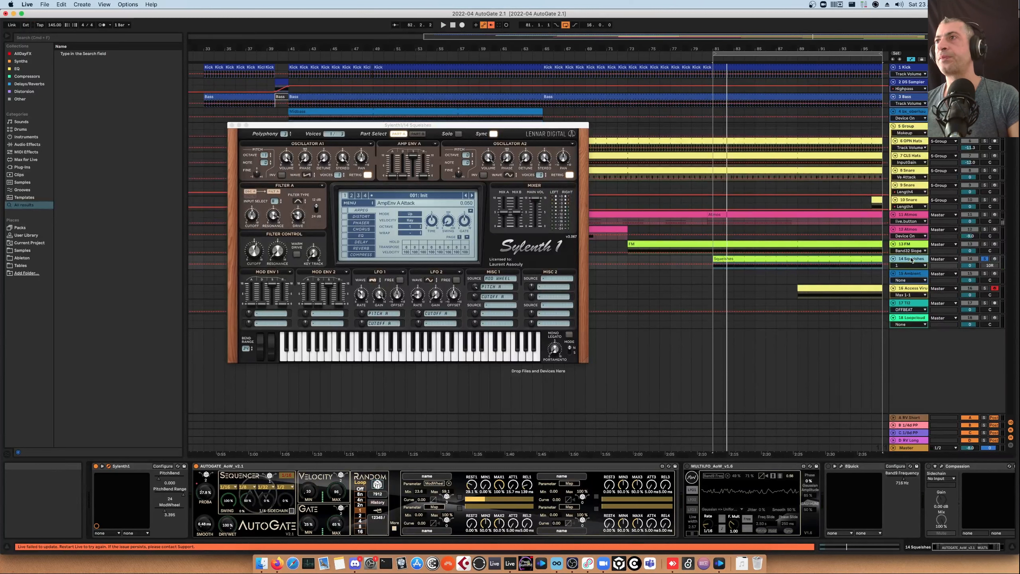
# Enlarge the Squarishes track and show an AutoGate parameter's automation lane for it
pyautogui.moveTo(911, 269); pyautogui.dragTo(910, 323)
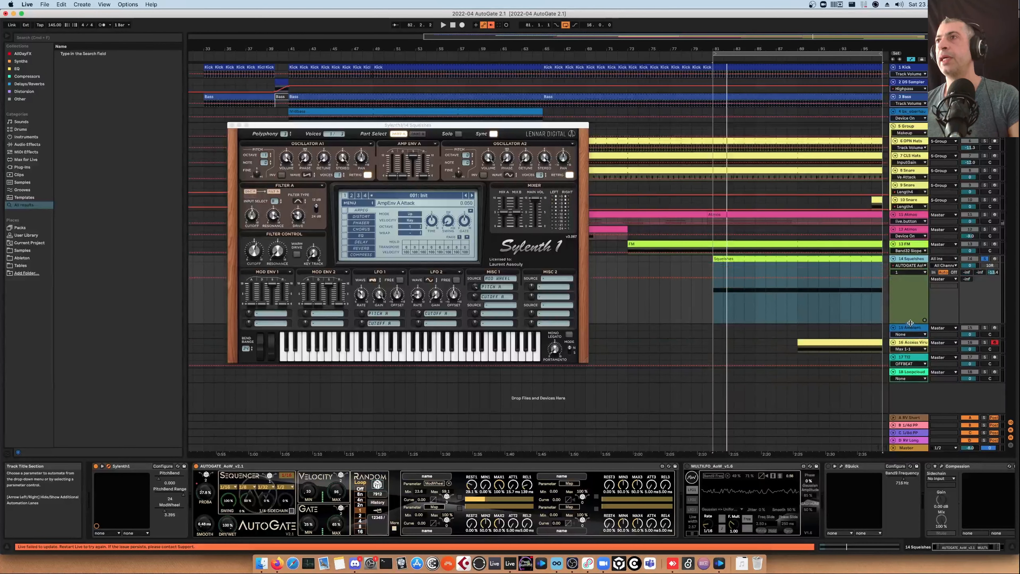
pyautogui.click(909, 272)
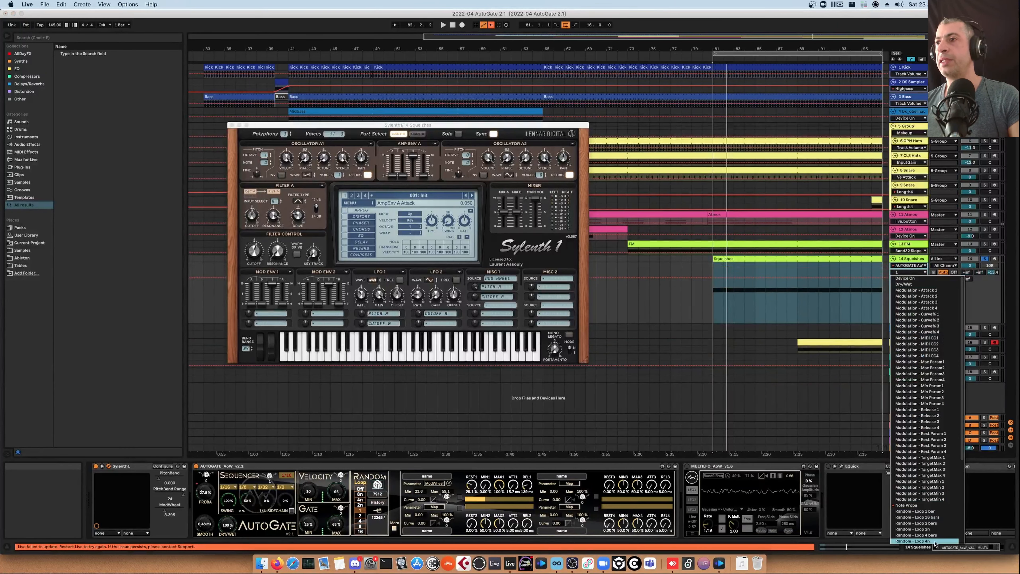
pyautogui.click(924, 541)
pyautogui.hscroll(5, 701, 380)
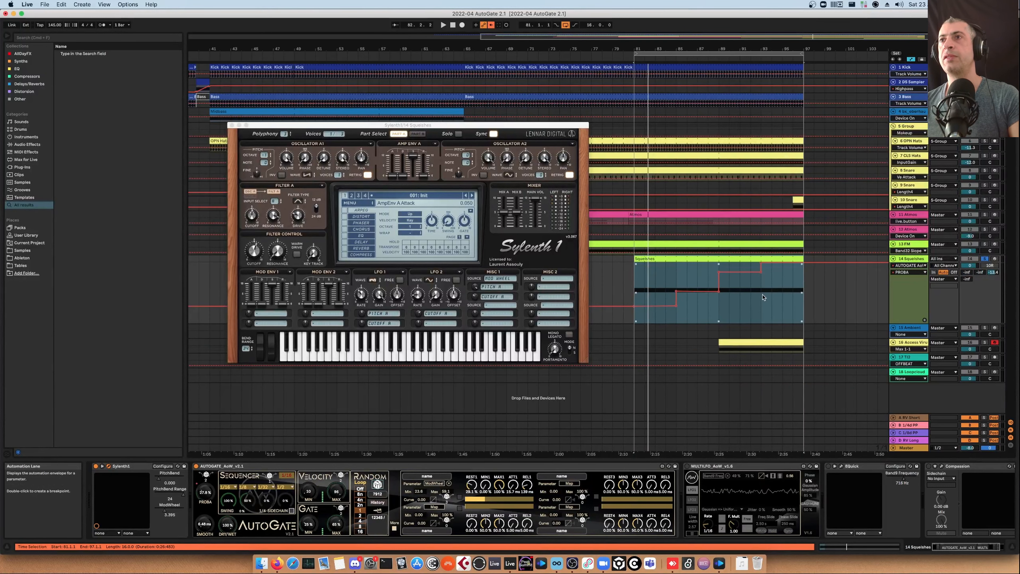
# Select the final bars of the Squarishes clip, loop the selection and start playback
pyautogui.moveTo(761, 300); pyautogui.dragTo(794, 300)
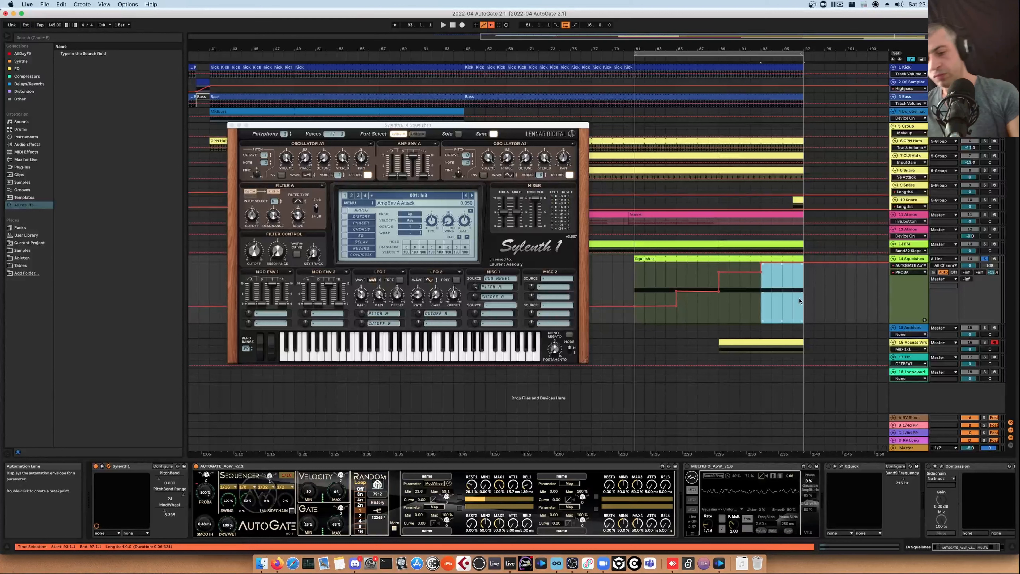
pyautogui.press('super+l')
pyautogui.press('space')
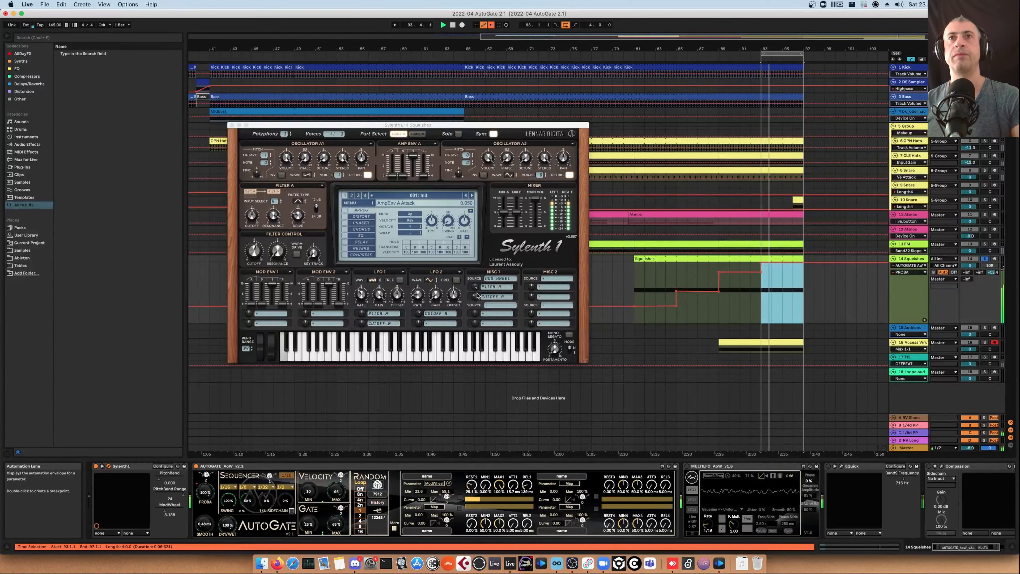
# Close Sylenth1's window and hide the arrangement's automation lanes
pyautogui.click(441, 499)
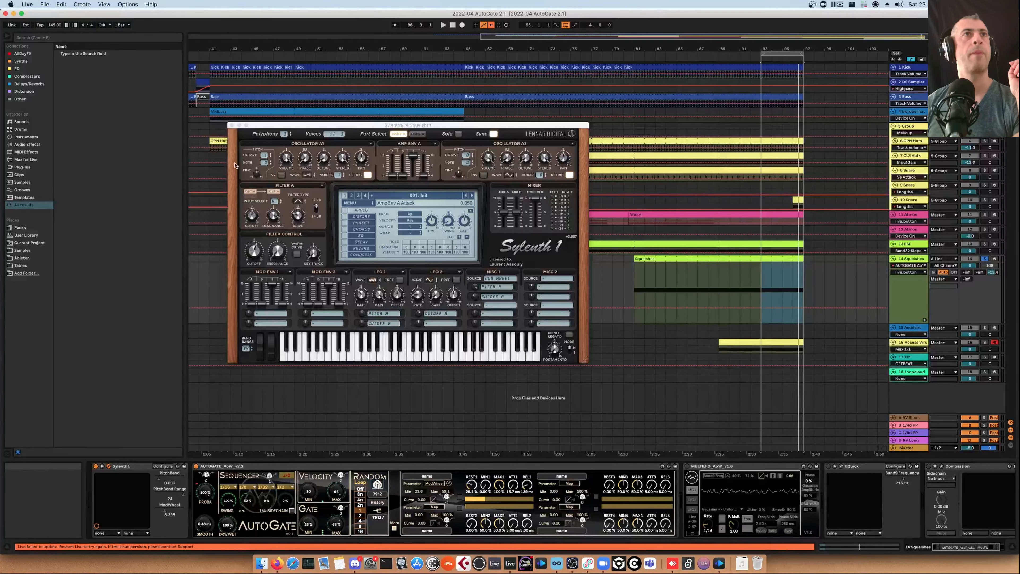
pyautogui.click(232, 126)
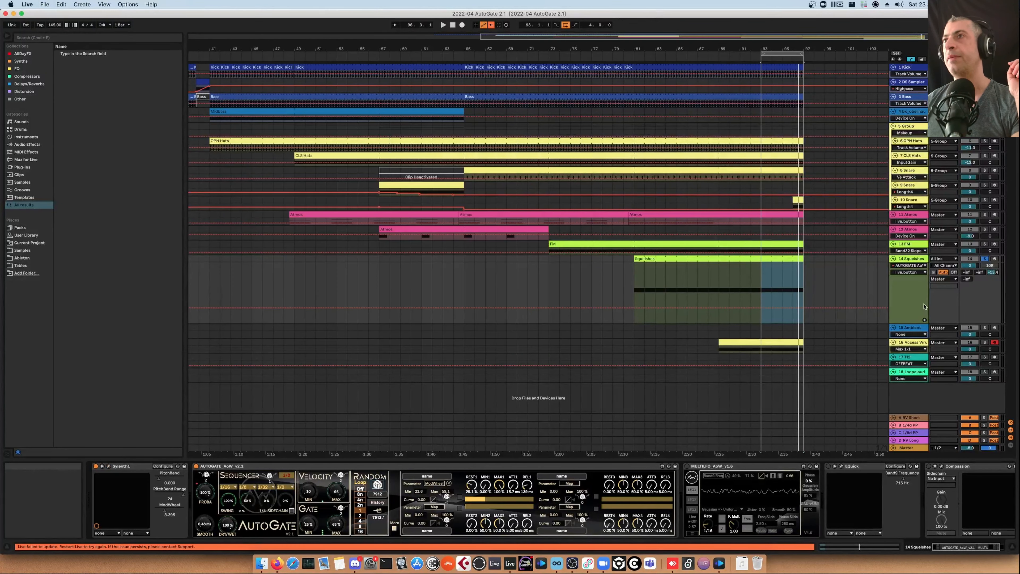
pyautogui.press('a')
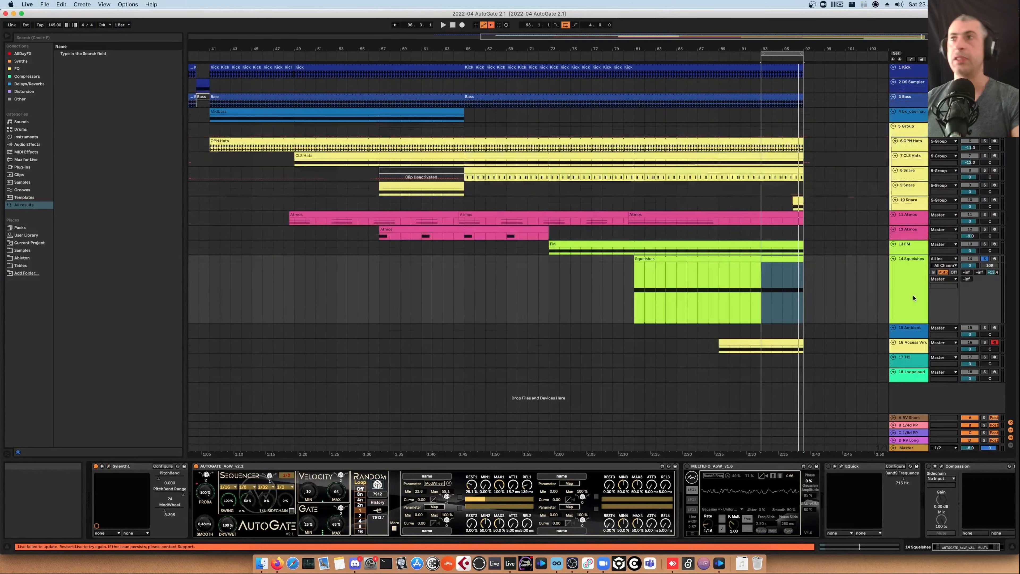
# Open Serum on the Ambient track, preview notes on its keyboard and solo the track
pyautogui.click(910, 333)
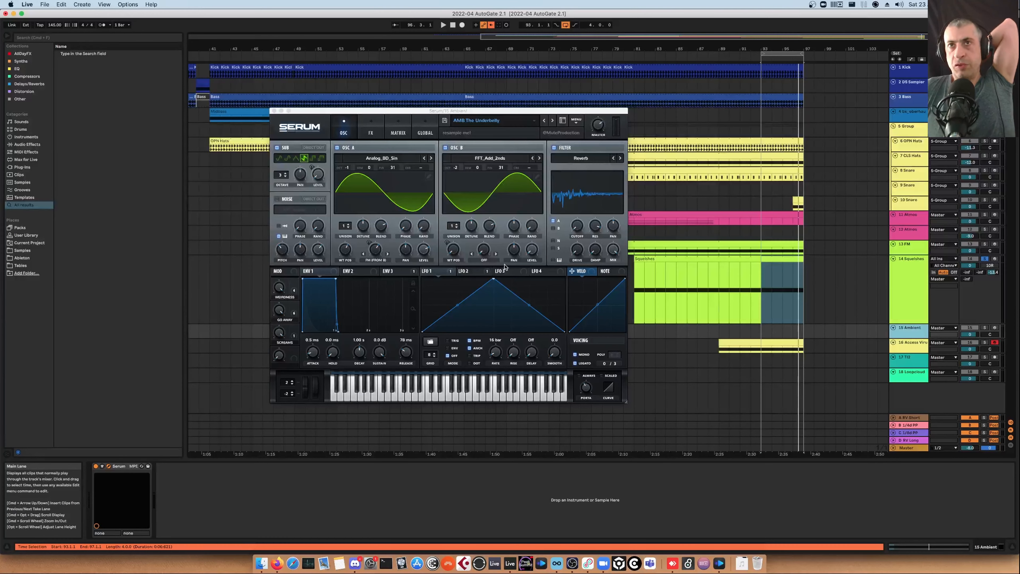
pyautogui.click(463, 398)
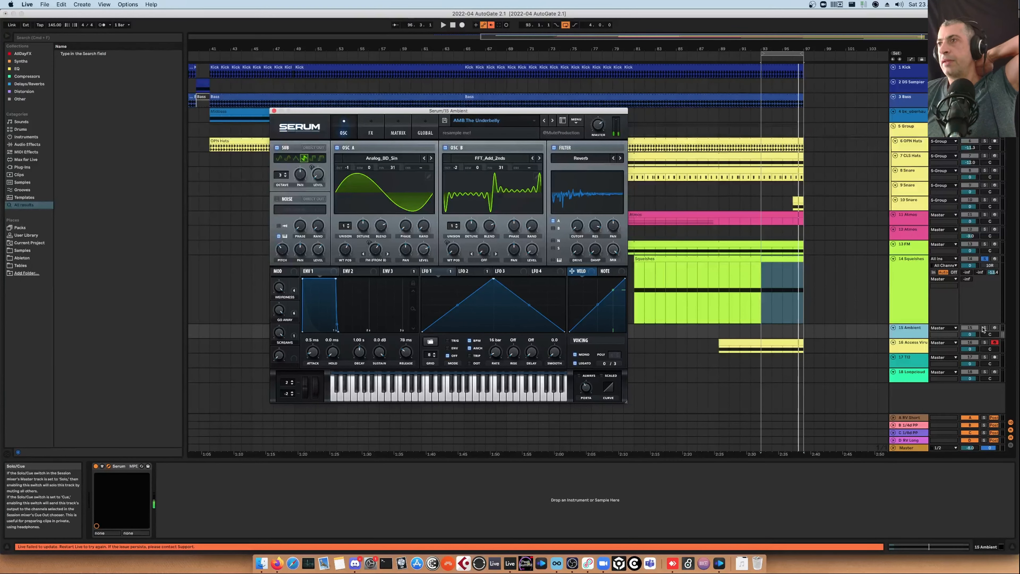
pyautogui.click(984, 328)
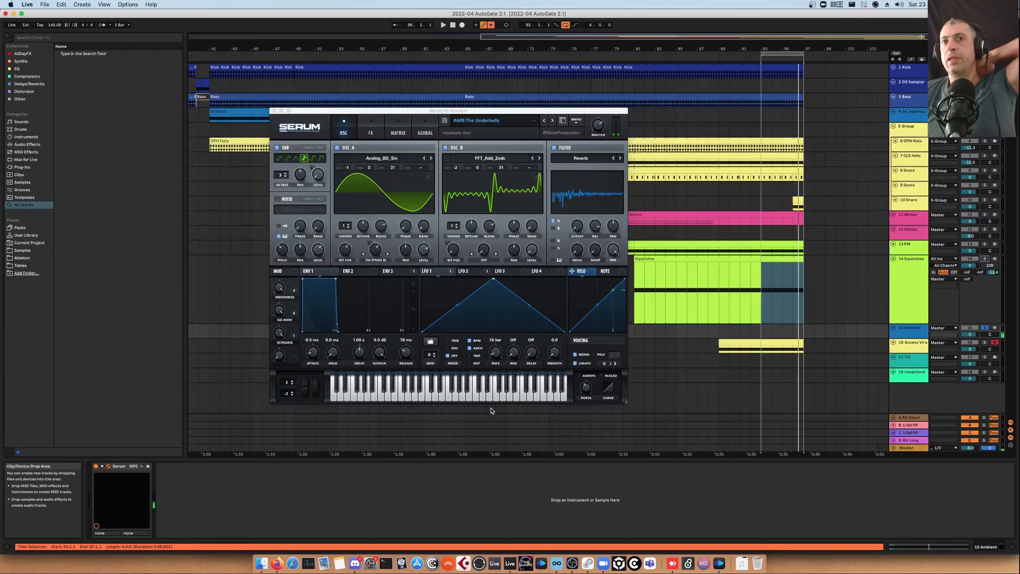
pyautogui.click(460, 398)
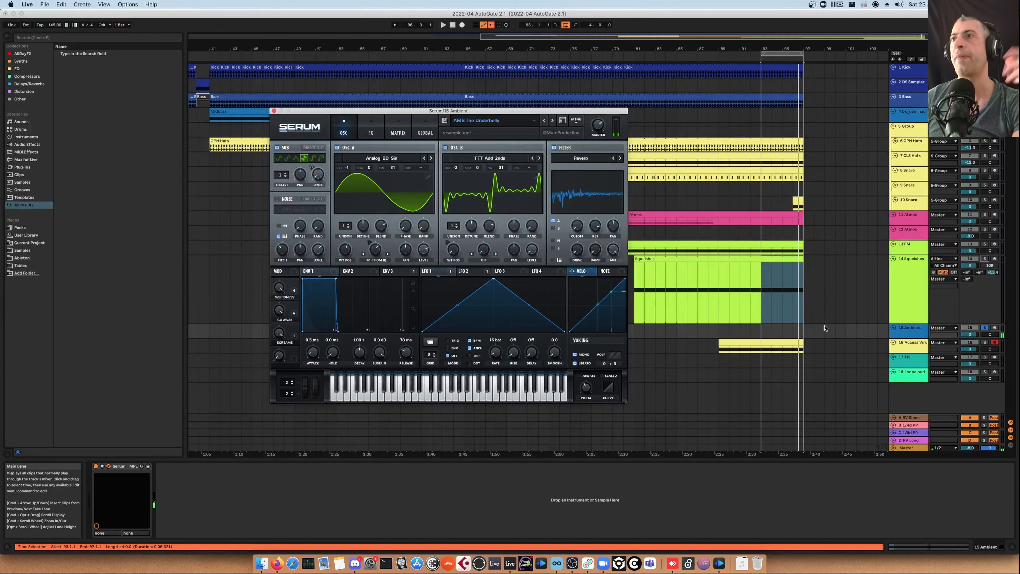
# Insert an empty MIDI clip on the Ambient track spanning about eight bars at the song's end
pyautogui.click(911, 330)
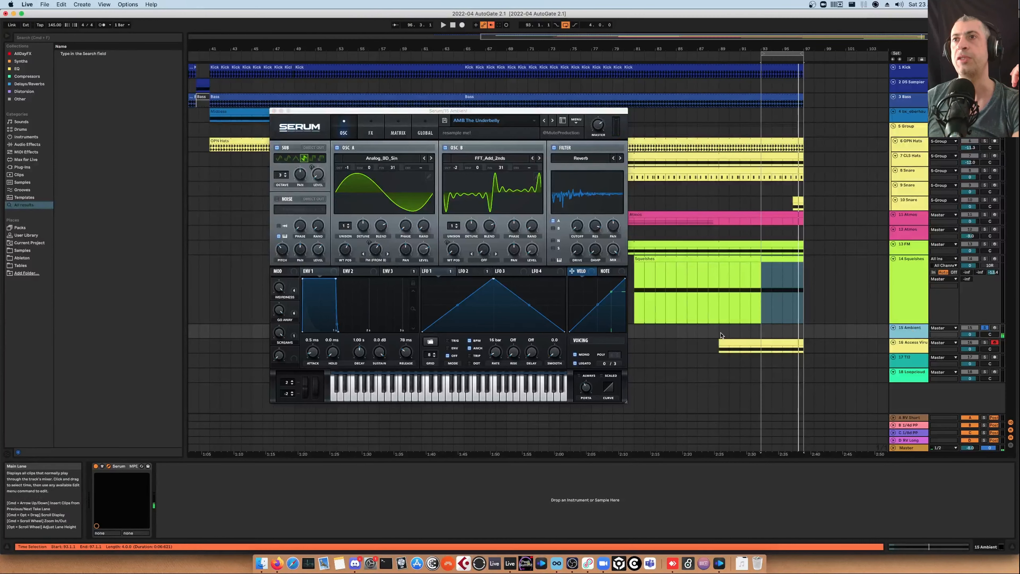
pyautogui.click(720, 334)
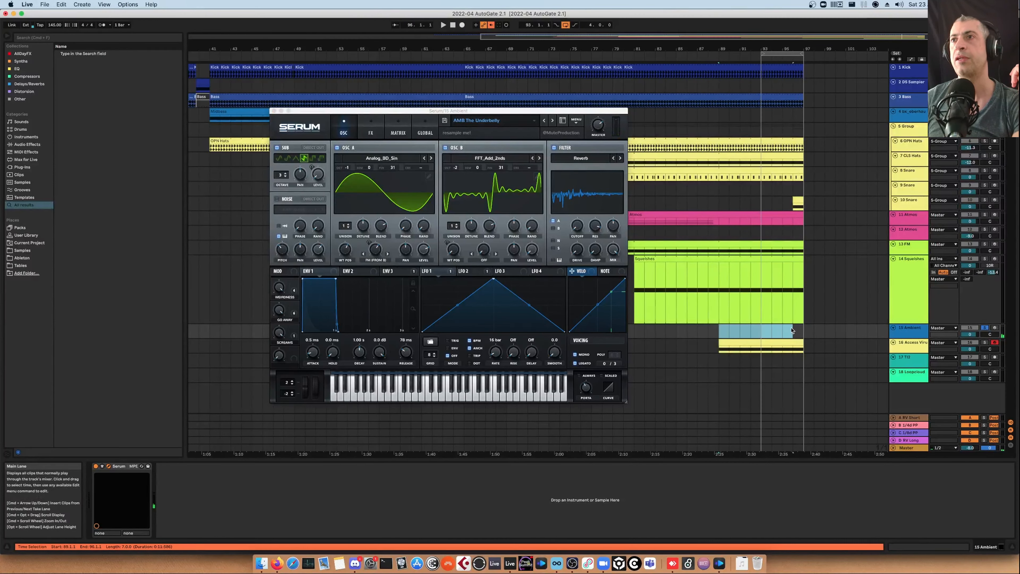
pyautogui.press('super+shift+m')
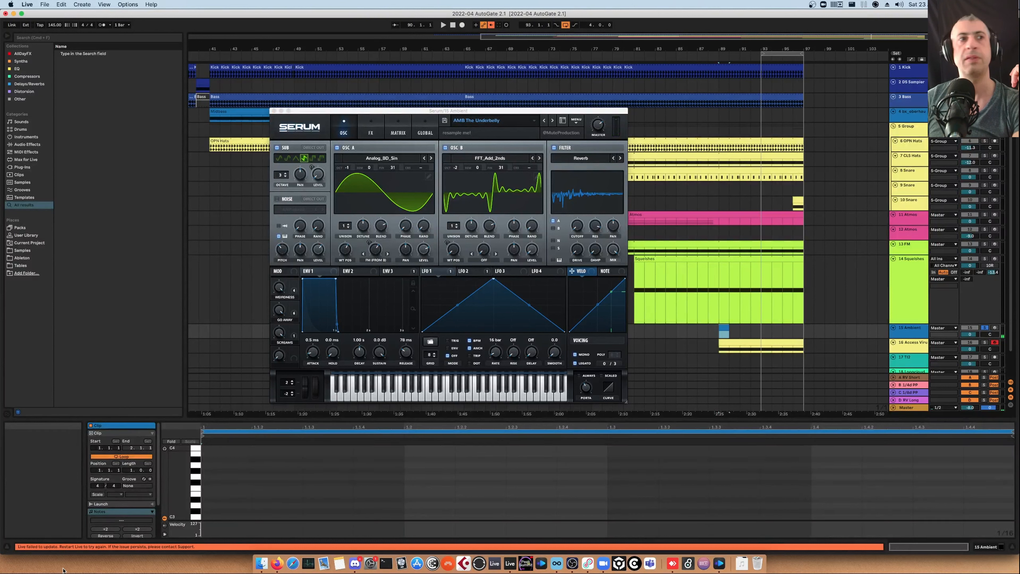
pyautogui.click(116, 457)
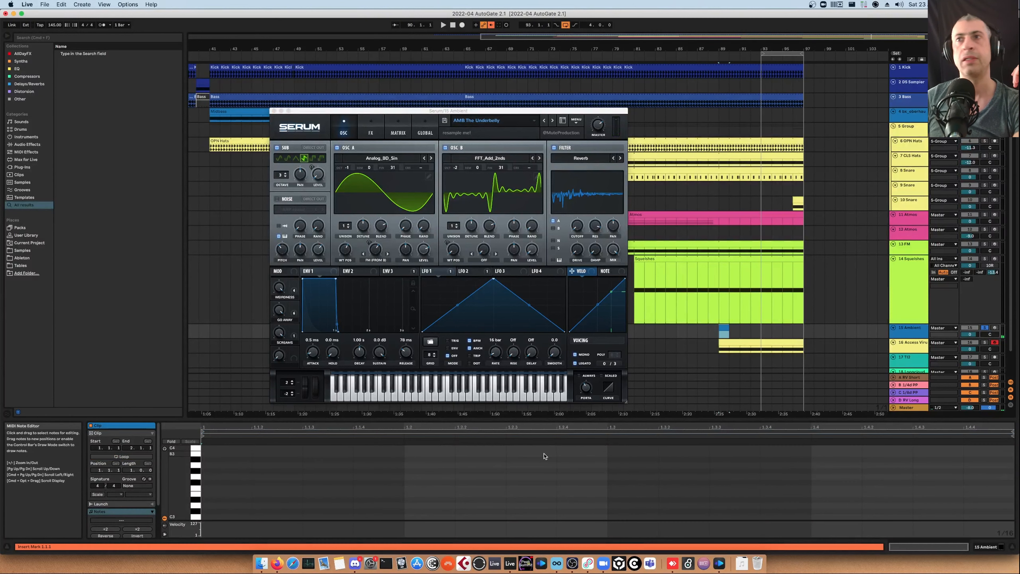
pyautogui.moveTo(730, 329); pyautogui.dragTo(802, 324)
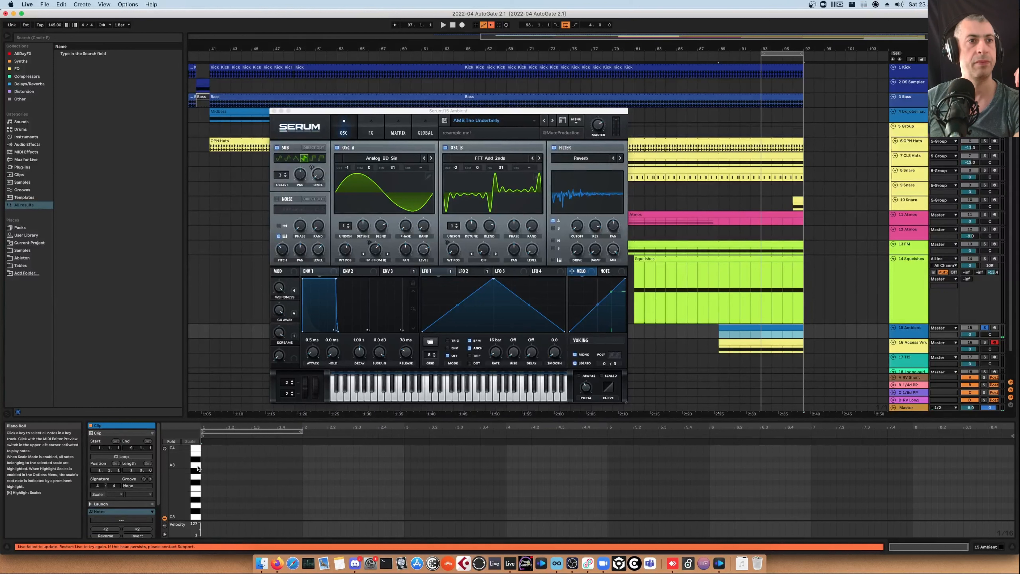
# Draw an A4 note at the start of the Ambient clip and make it legato to fill the clip
pyautogui.click(196, 459)
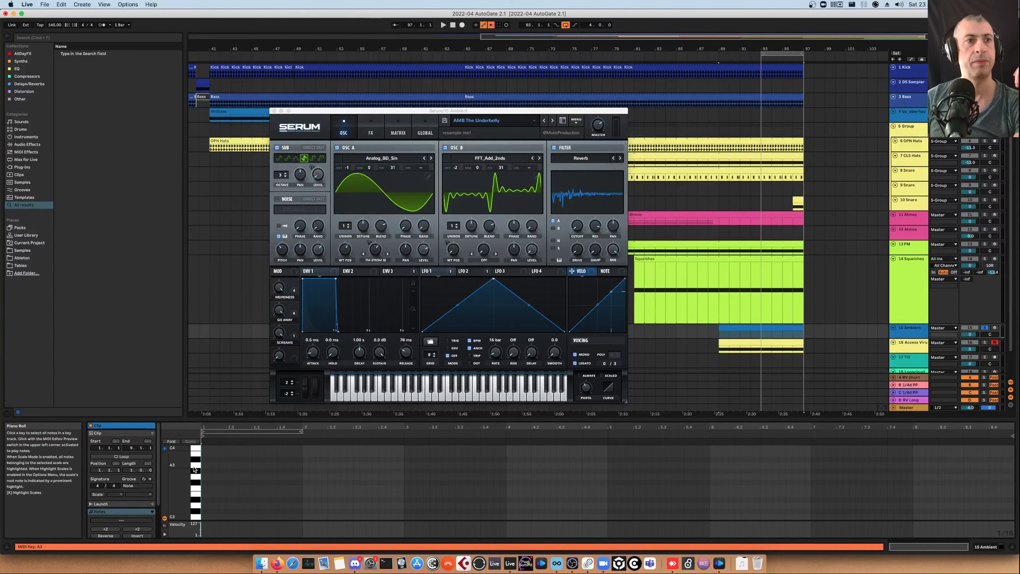
pyautogui.click(193, 466)
pyautogui.scroll(2, 193, 467)
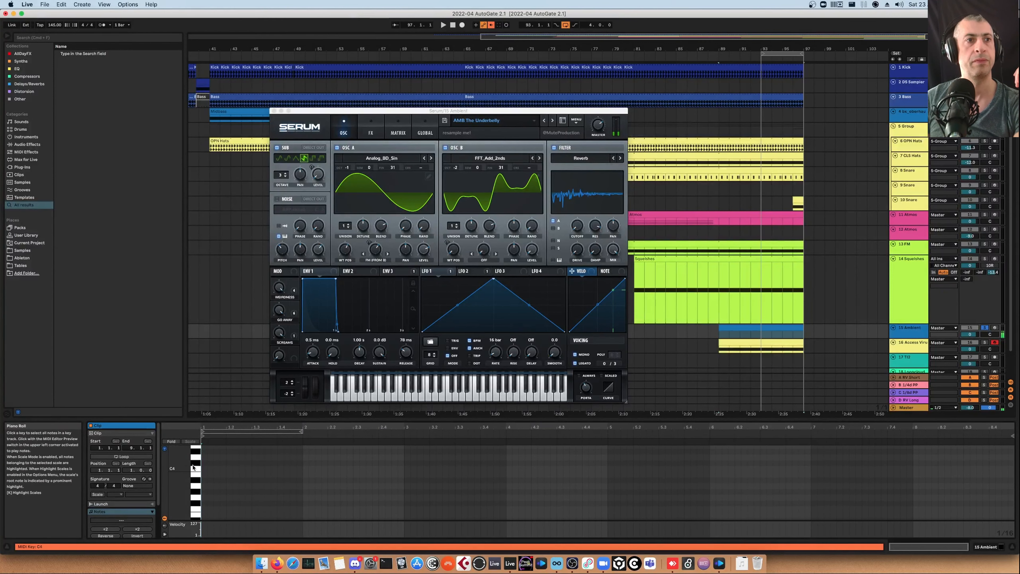
pyautogui.click(196, 464)
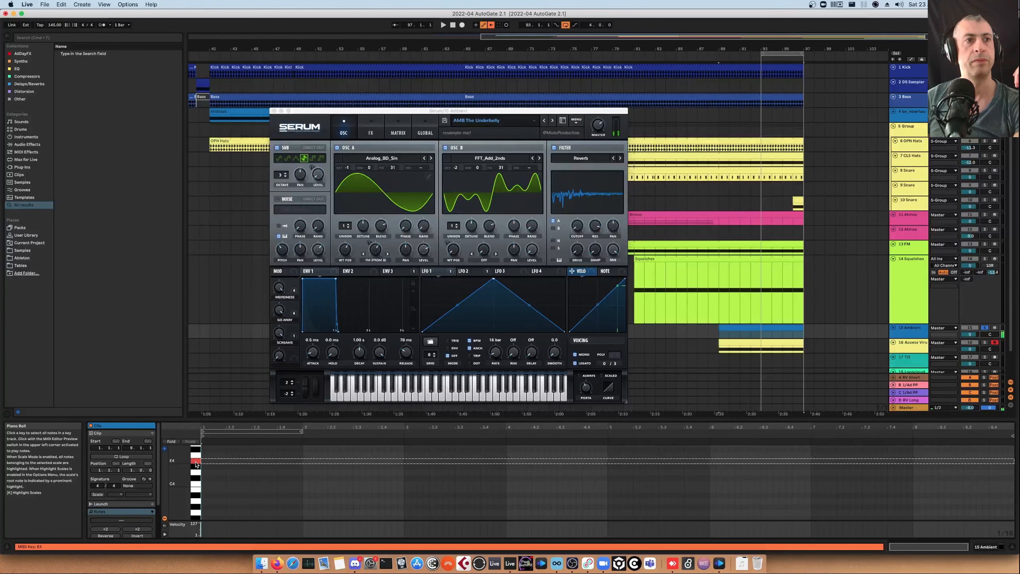
pyautogui.scroll(2, 197, 465)
pyautogui.click(197, 468)
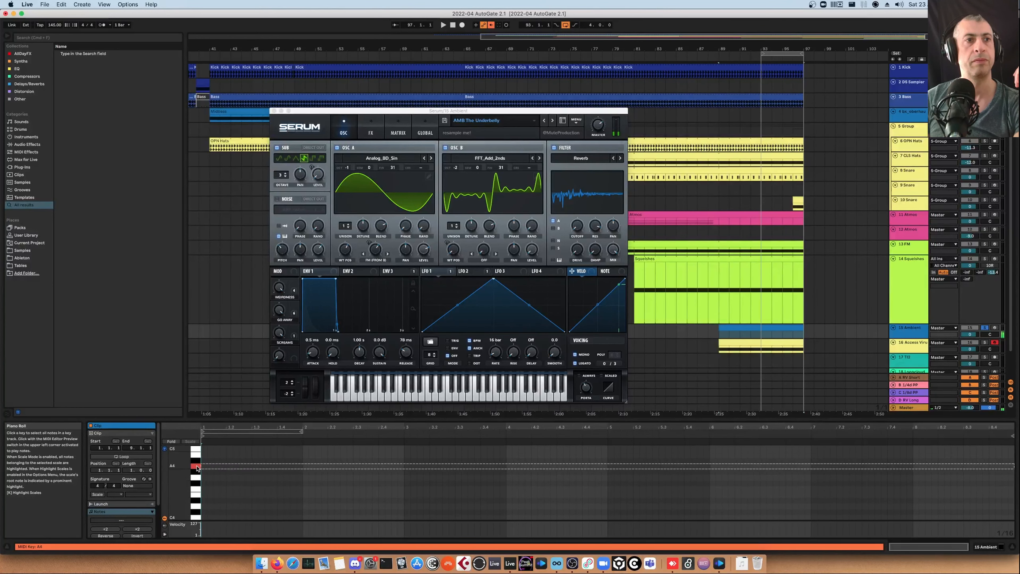
pyautogui.click(205, 468)
pyautogui.doubleClick(205, 468)
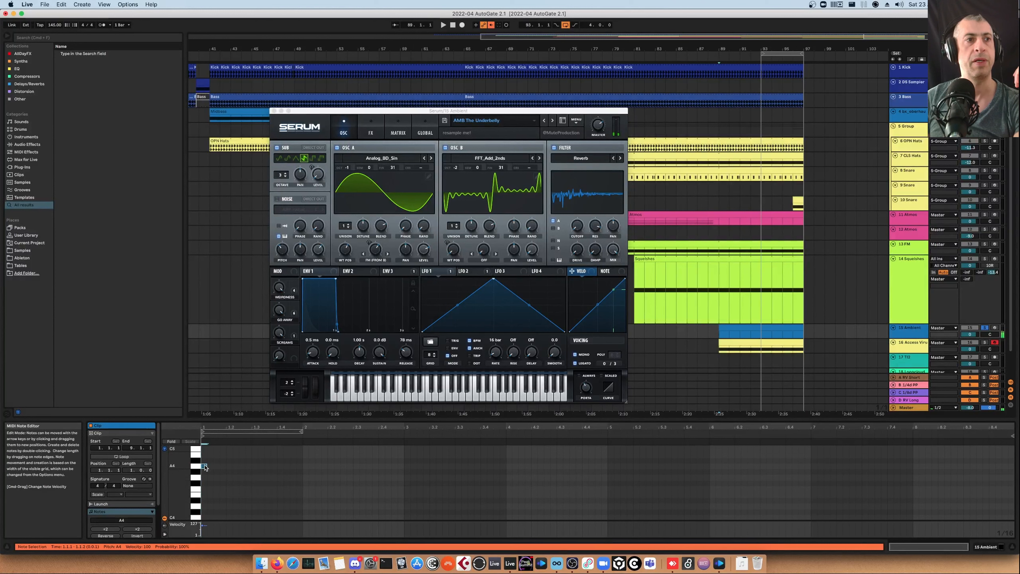
pyautogui.scroll(-2, 121, 482)
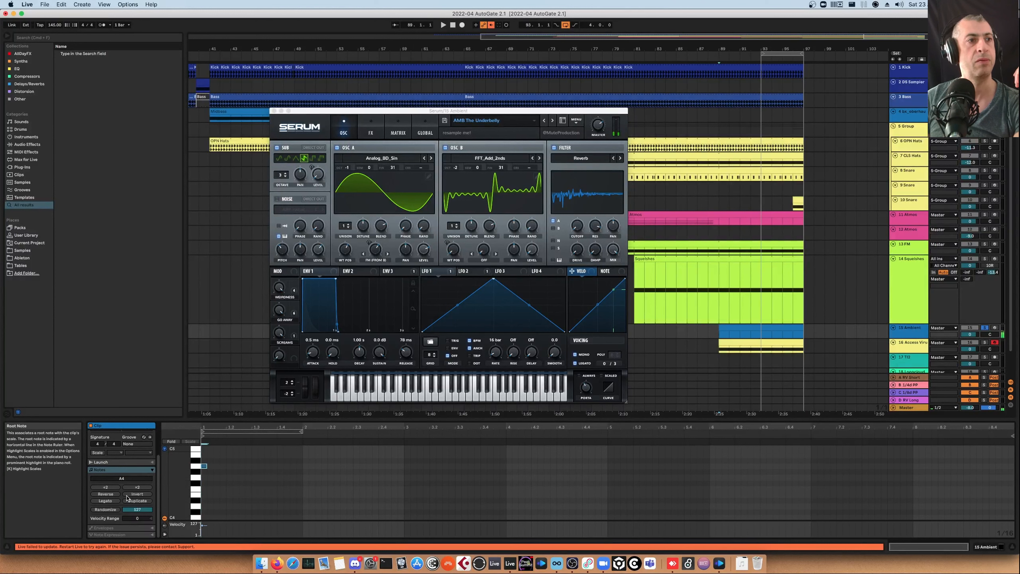
pyautogui.click(106, 500)
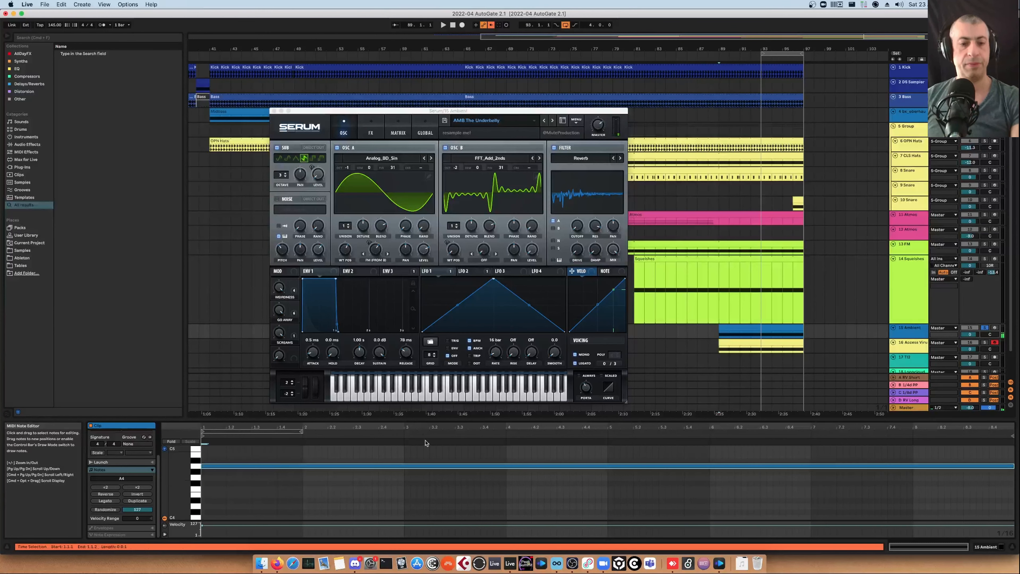
# Loop and play the Ambient clip, closing Serum's window and the clip editor
pyautogui.click(748, 327)
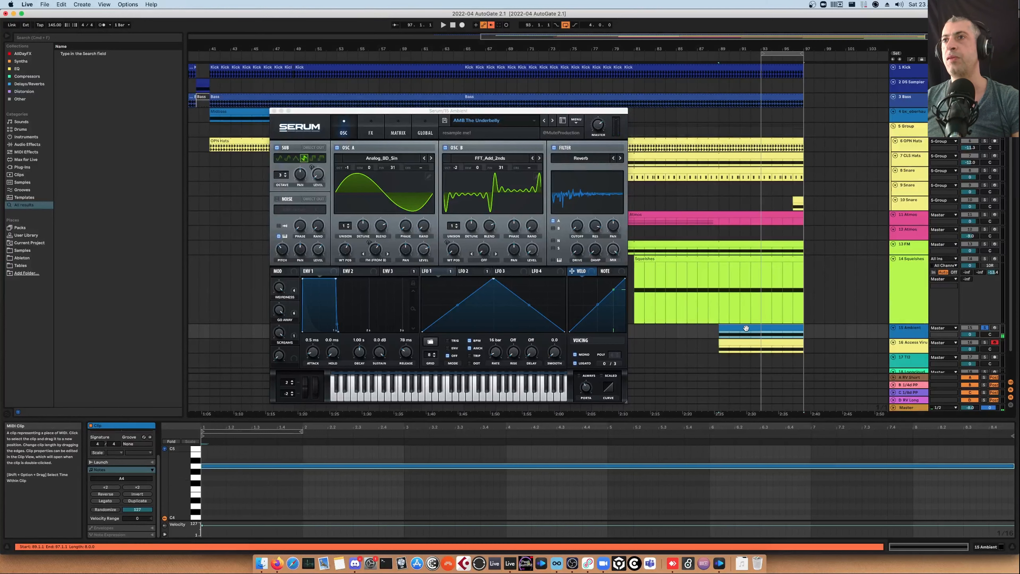
pyautogui.press('super+l')
pyautogui.press('space')
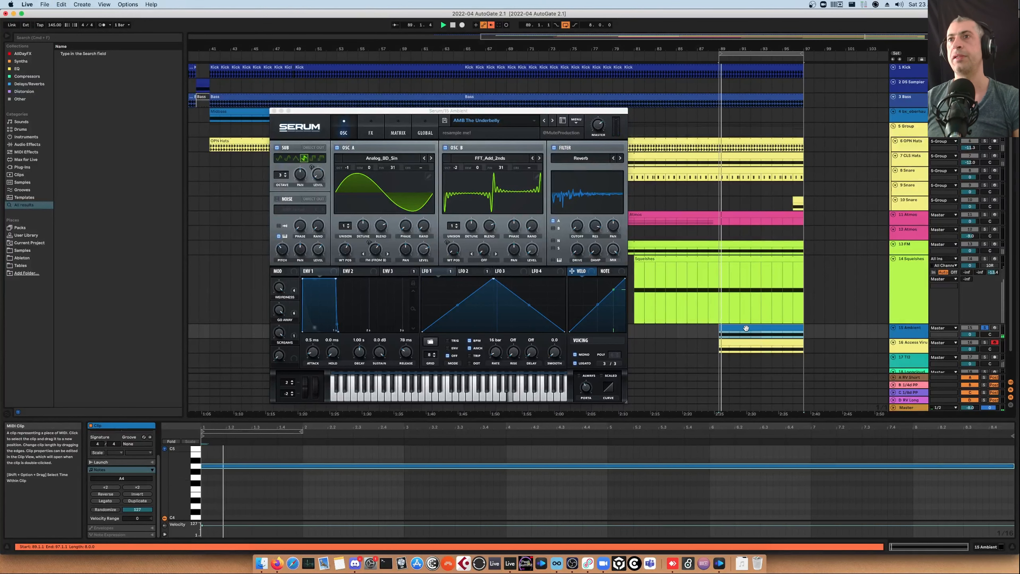
pyautogui.click(274, 111)
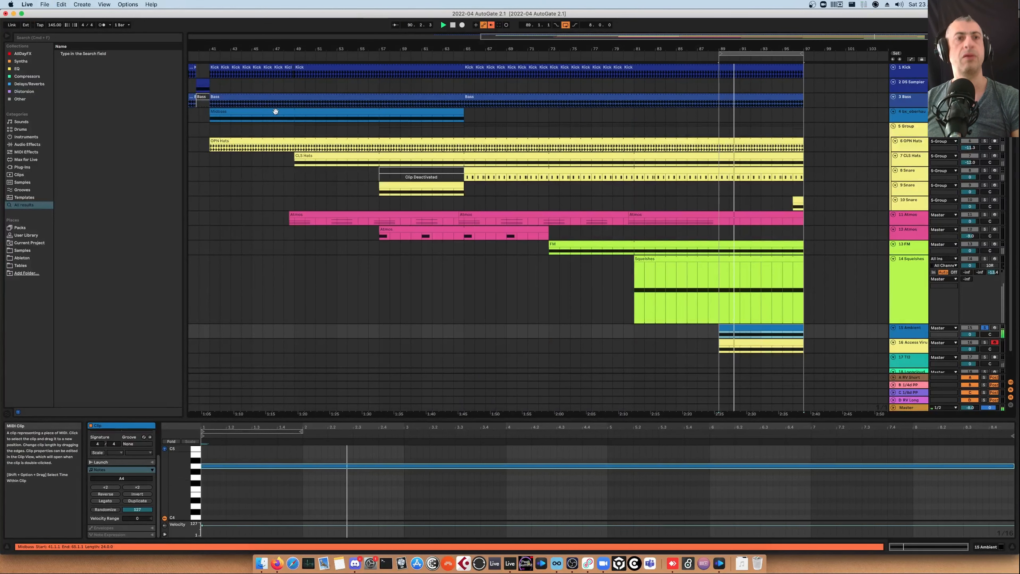
pyautogui.hotkey('shift', 'Tab')
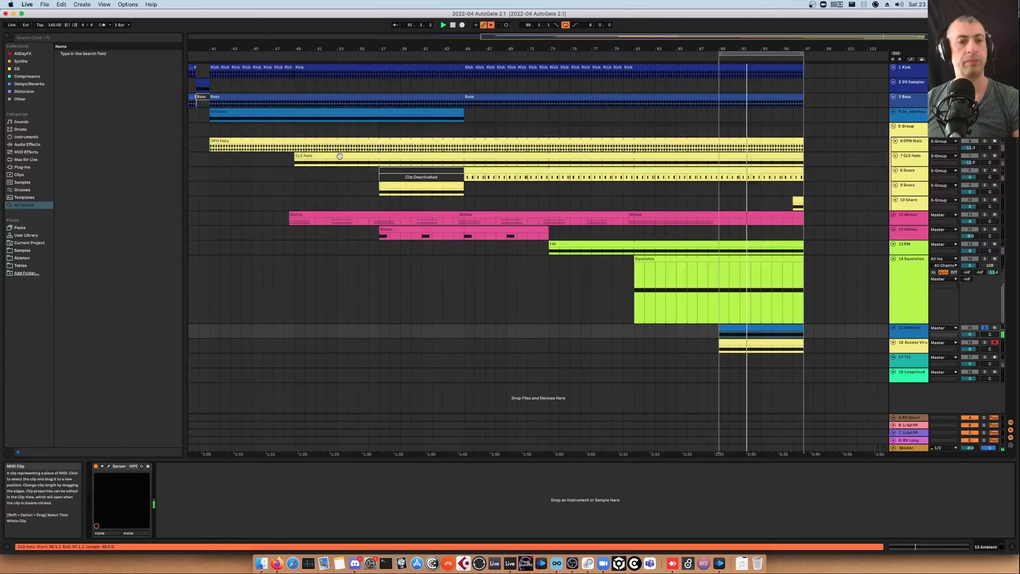
# Search the browser for autog and load AUTOGATE_AoW_v2.1 onto the Ambient track
pyautogui.press('super+f')
pyautogui.write('au')
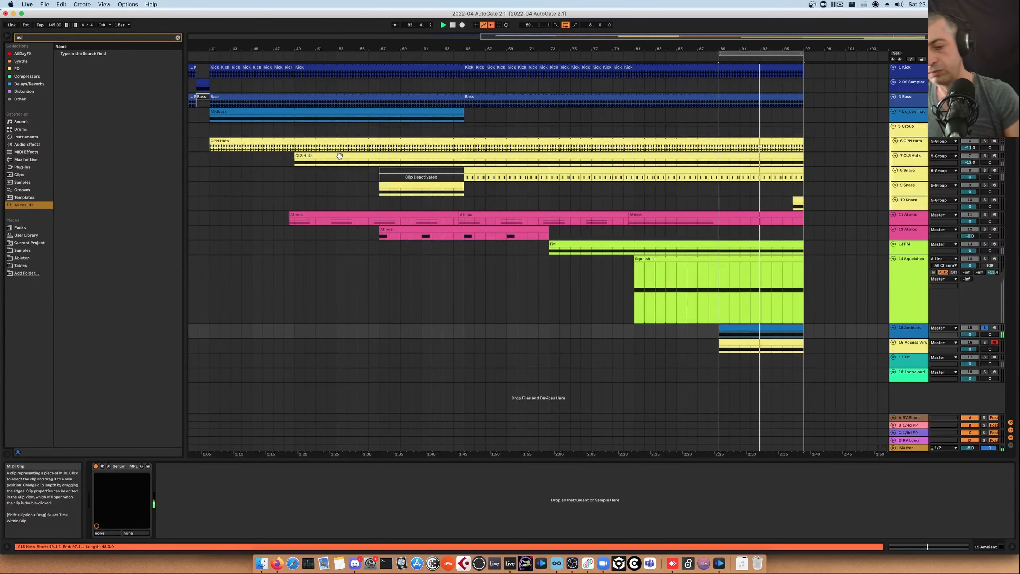
pyautogui.write('tog')
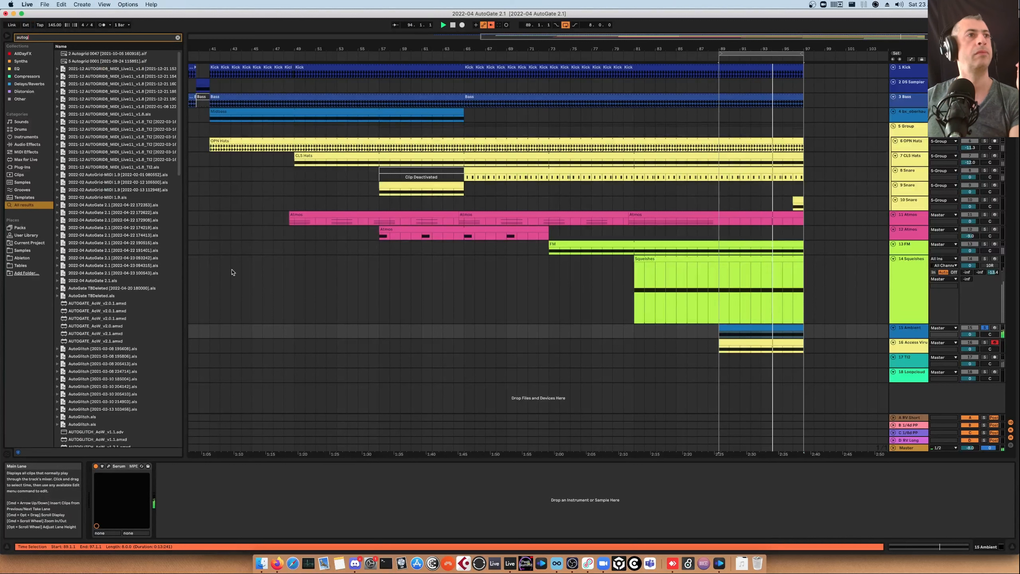
pyautogui.moveTo(121, 333); pyautogui.dragTo(273, 505)
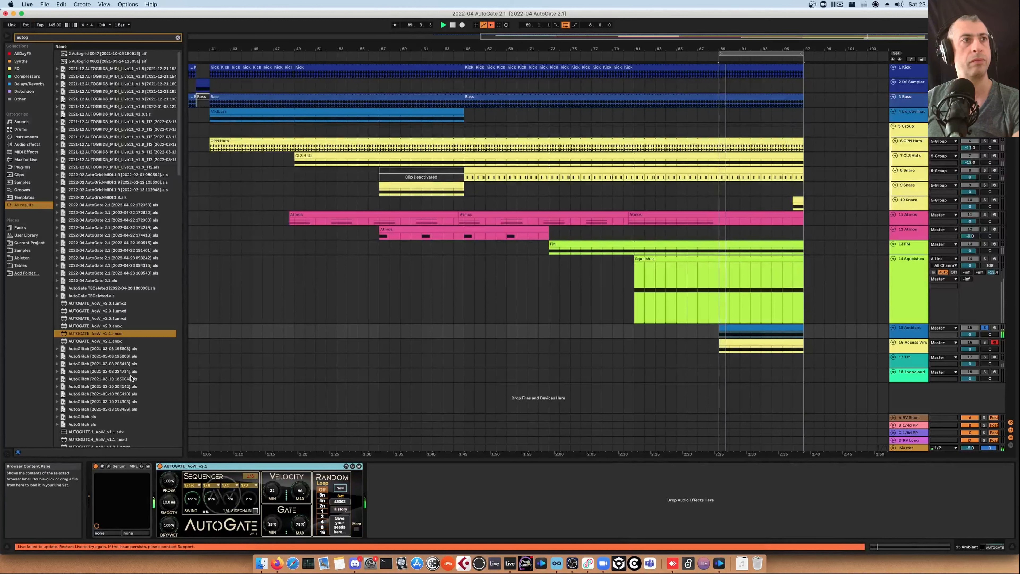
pyautogui.moveTo(113, 341); pyautogui.dragTo(212, 467)
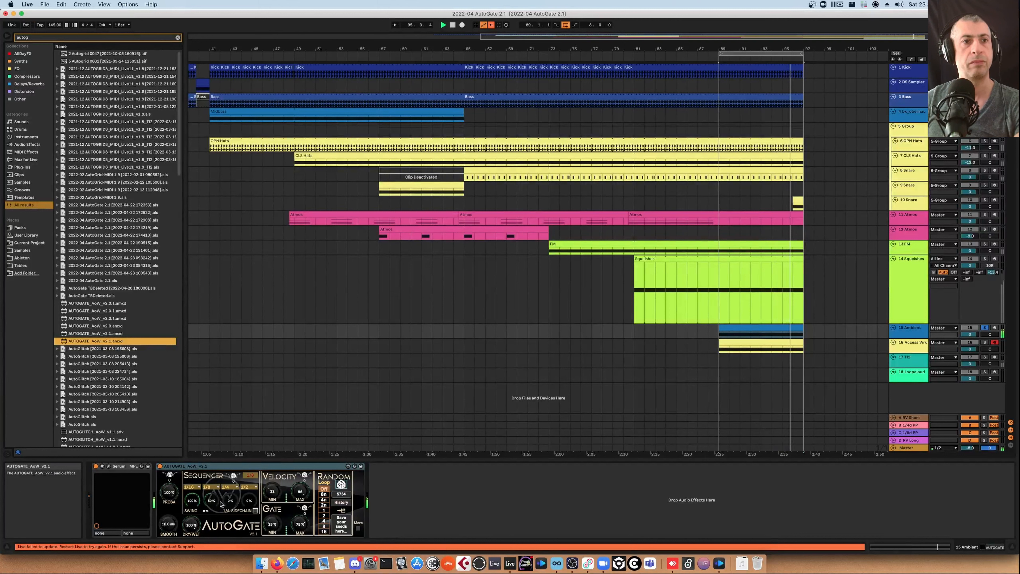
# Adjust the Dry/Wet, Smooth and Proba knobs of AutoGate on the Ambient track
pyautogui.moveTo(191, 524); pyautogui.dragTo(192, 530)
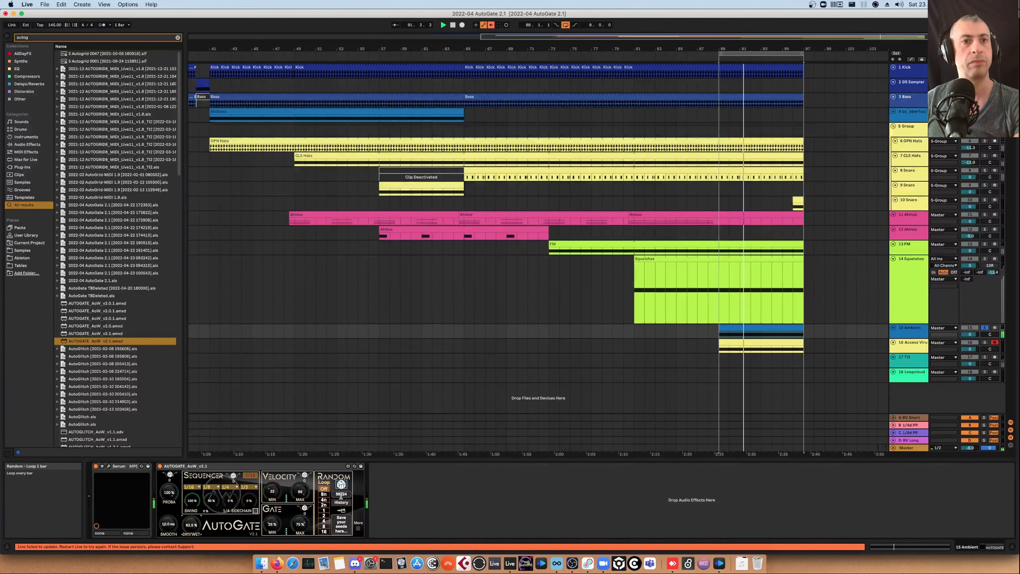
pyautogui.moveTo(168, 523); pyautogui.dragTo(168, 521)
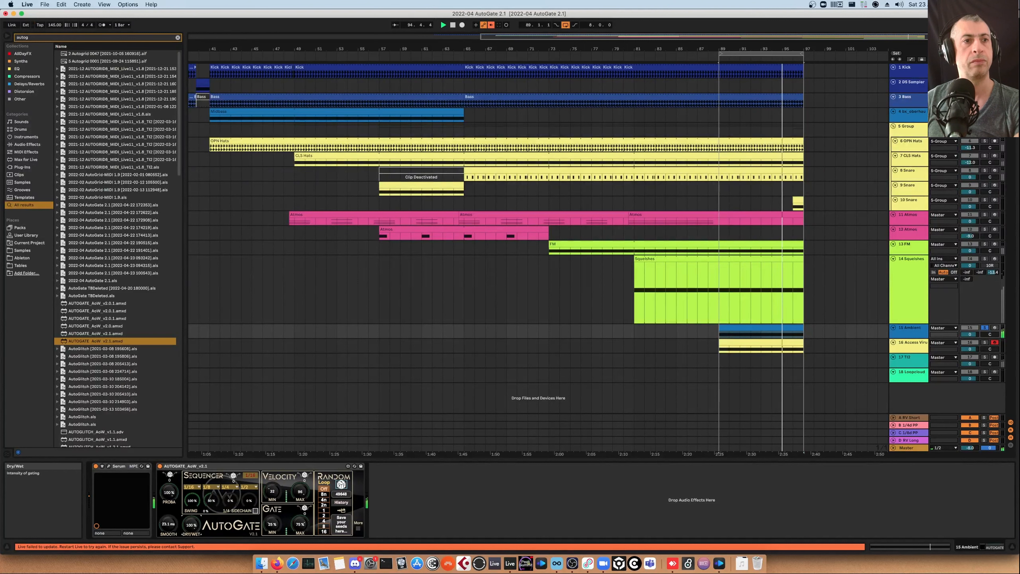
pyautogui.moveTo(188, 530); pyautogui.dragTo(188, 529)
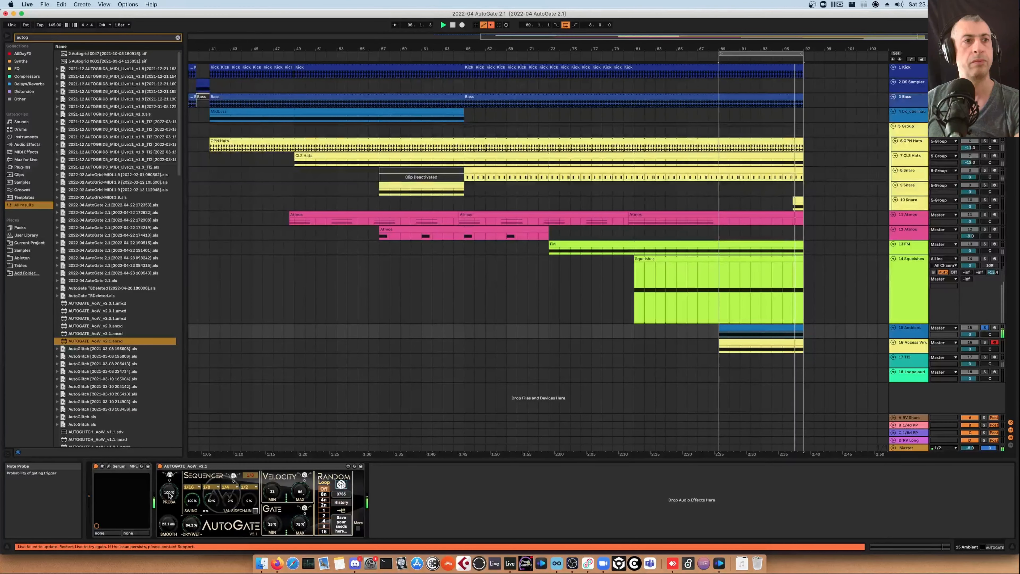
# Sweep the Proba knob of AutoGate on the Ambient track and bring it back to 100%, changing the random loop option
pyautogui.moveTo(169, 492); pyautogui.dragTo(169, 498)
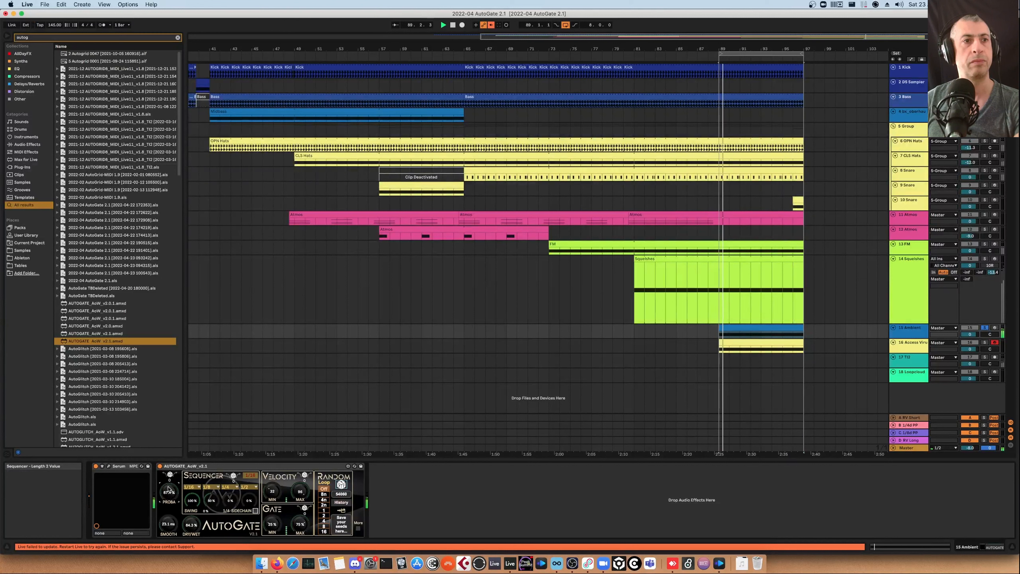
pyautogui.moveTo(173, 489); pyautogui.dragTo(173, 493)
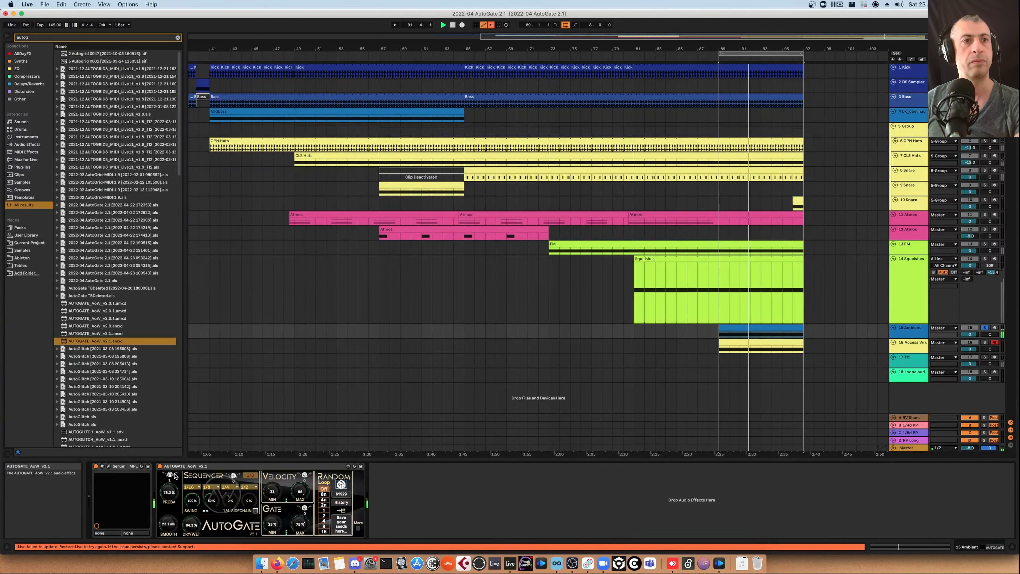
pyautogui.click(323, 505)
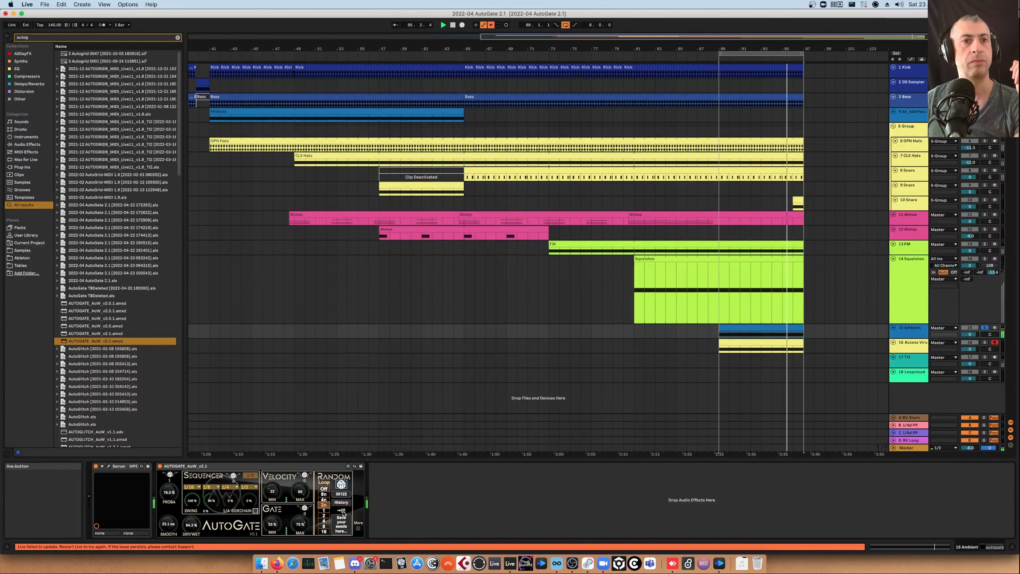
pyautogui.moveTo(172, 495); pyautogui.dragTo(172, 481)
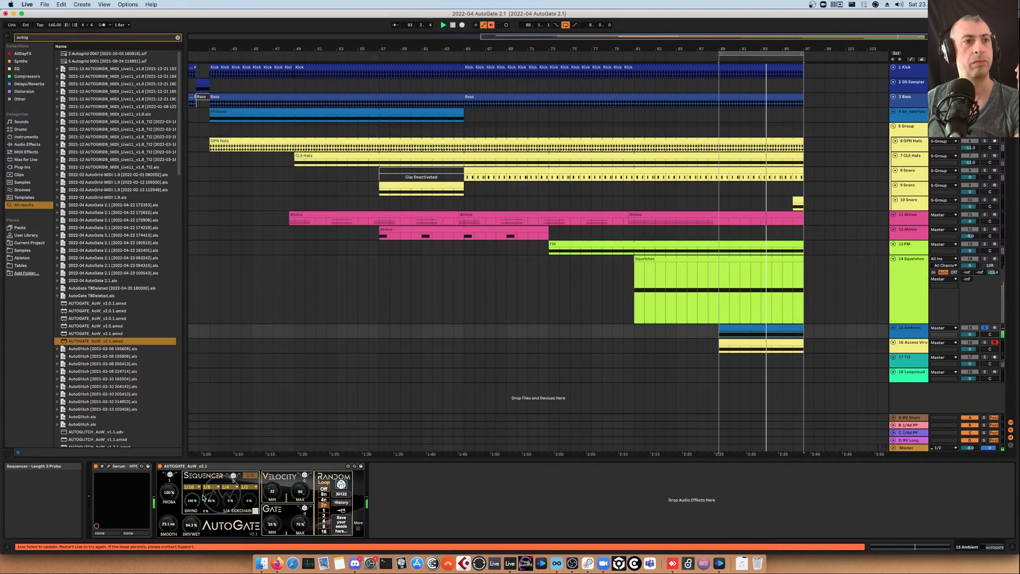
# Set AutoGate's random loop to 2 bars and adjust the sequencer step probability knobs on the Ambient track
pyautogui.moveTo(212, 502); pyautogui.dragTo(211, 520)
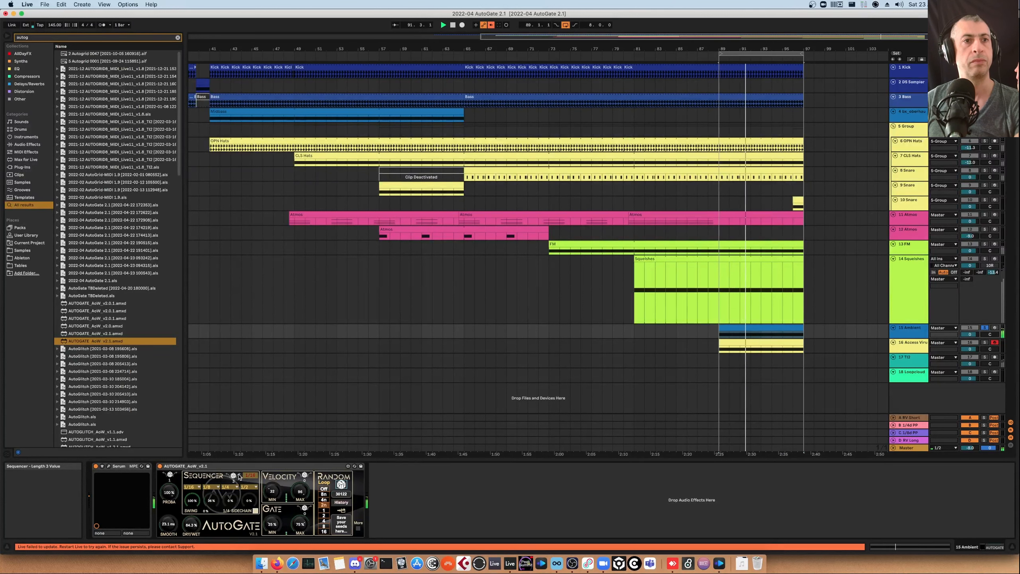
pyautogui.click(325, 511)
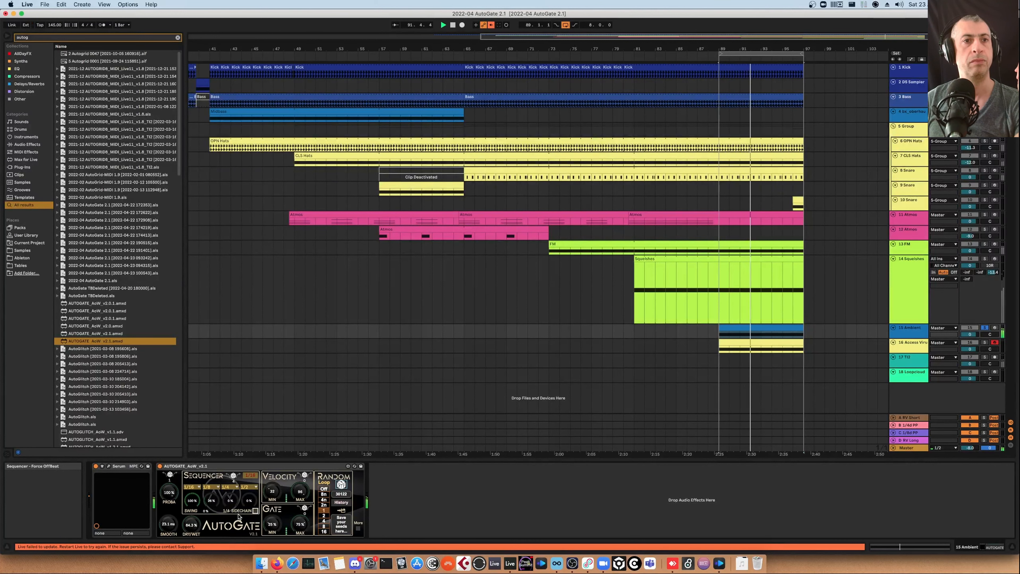
pyautogui.click(230, 487)
pyautogui.click(233, 365)
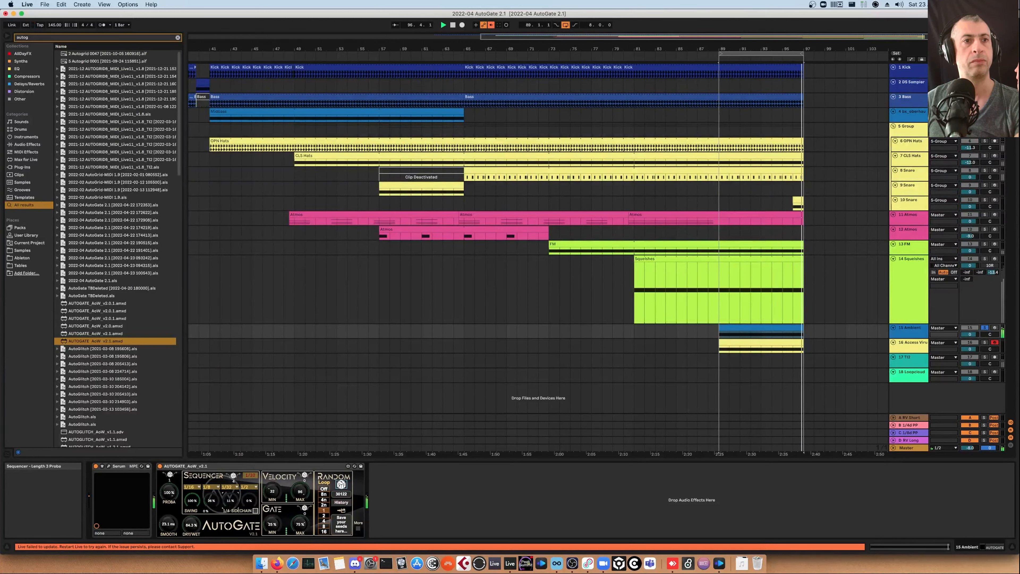
pyautogui.moveTo(230, 501); pyautogui.dragTo(230, 502)
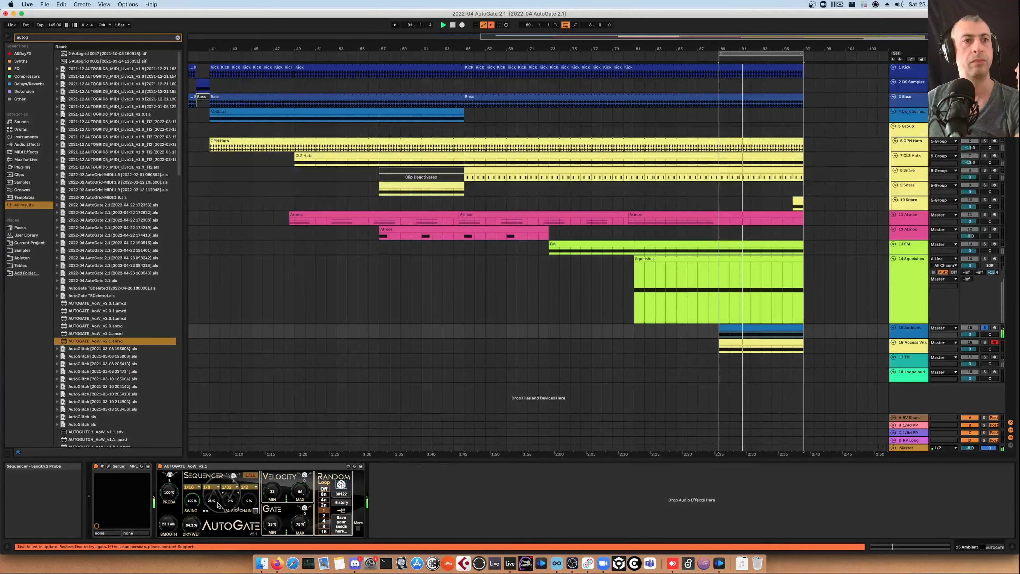
pyautogui.moveTo(231, 505); pyautogui.dragTo(233, 514)
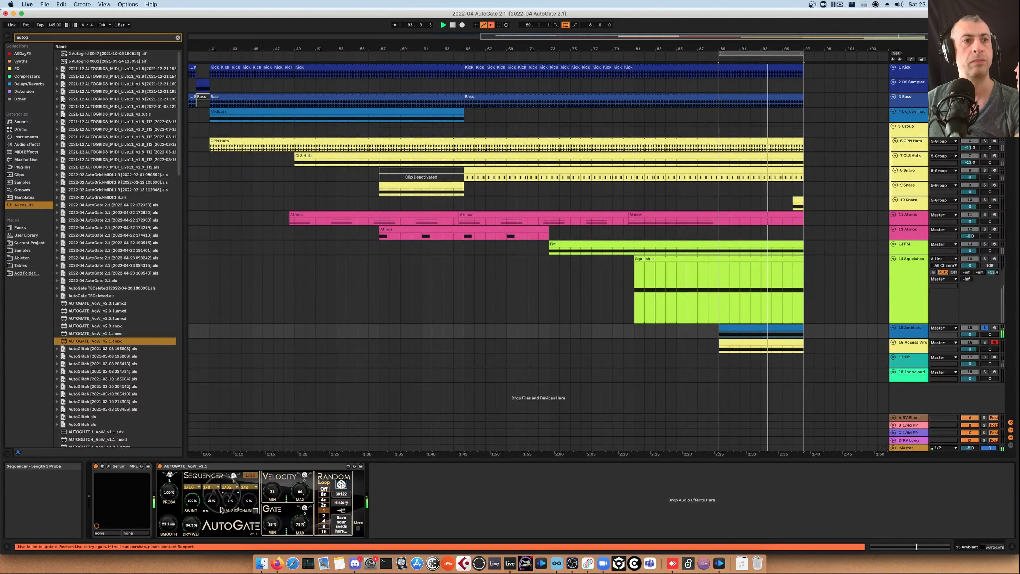
pyautogui.moveTo(213, 507); pyautogui.dragTo(214, 503)
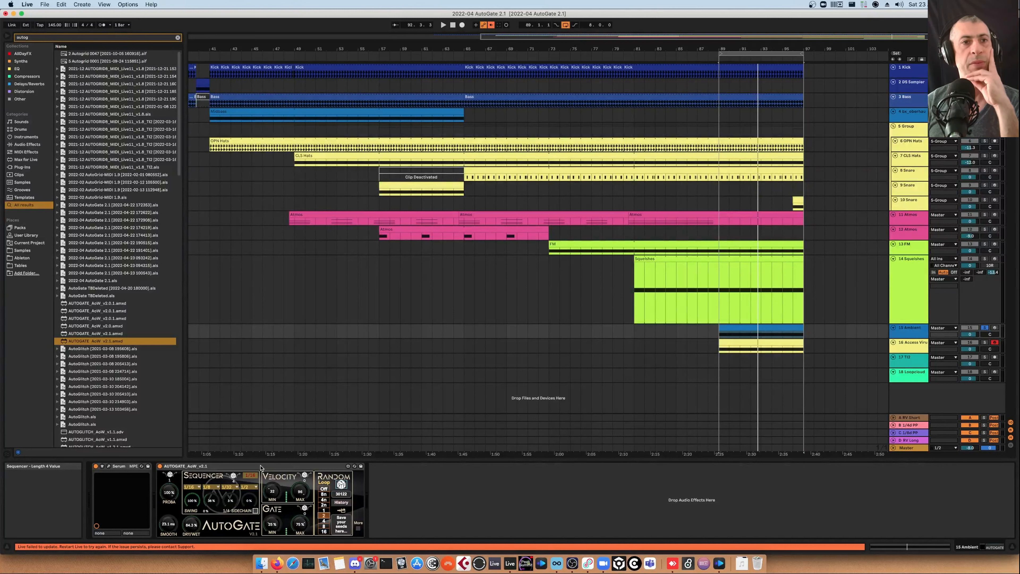
# Open Serum's plug-in window to inspect its LFO 3 and modulation matrix, then close it
pyautogui.click(261, 468)
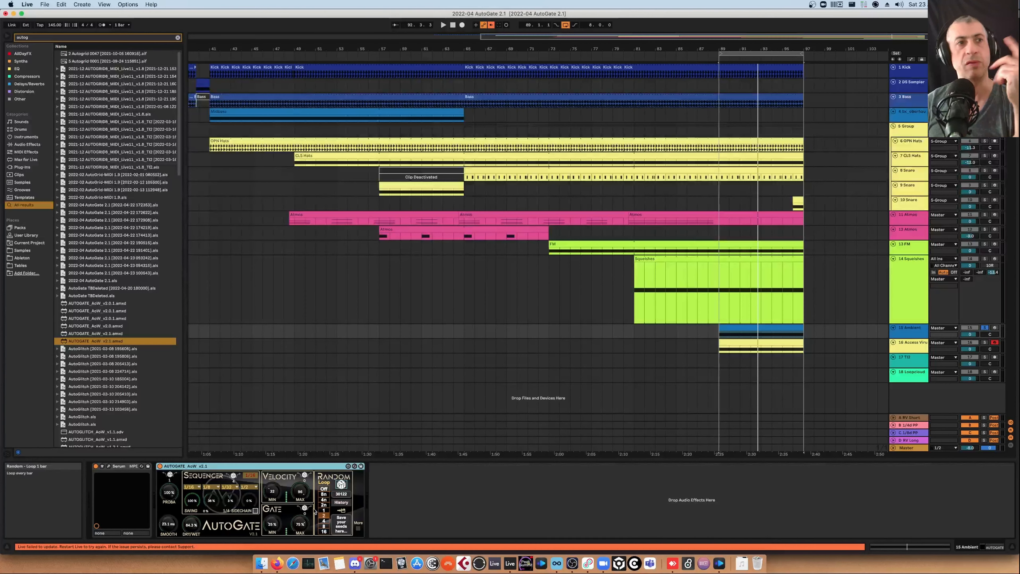
pyautogui.click(108, 466)
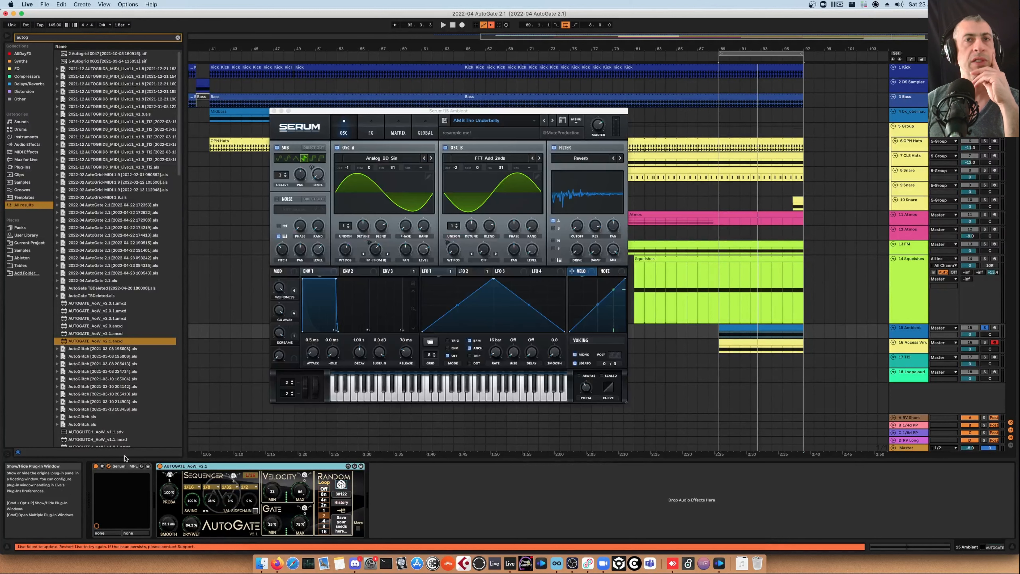
pyautogui.click(522, 274)
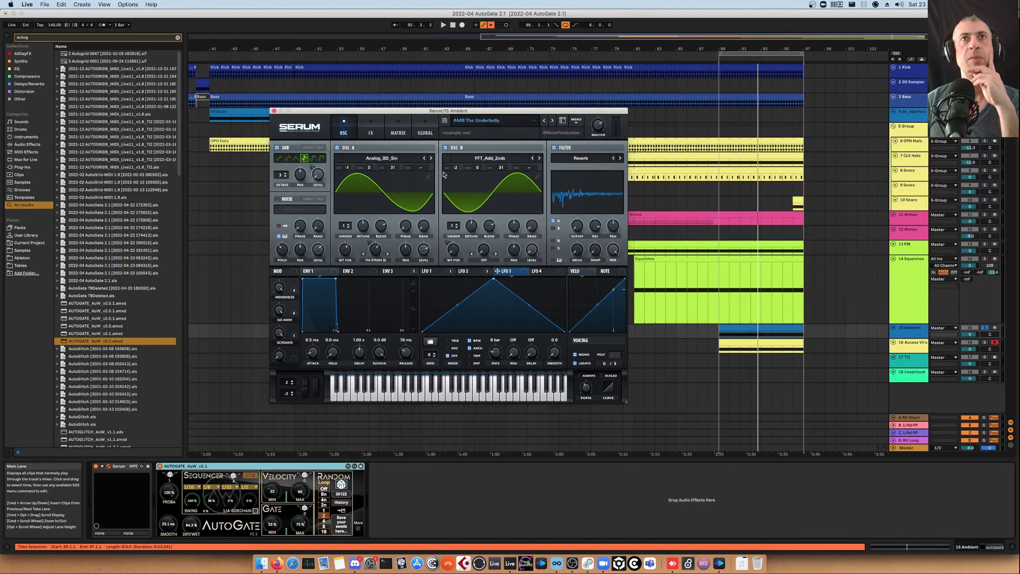
pyautogui.click(394, 133)
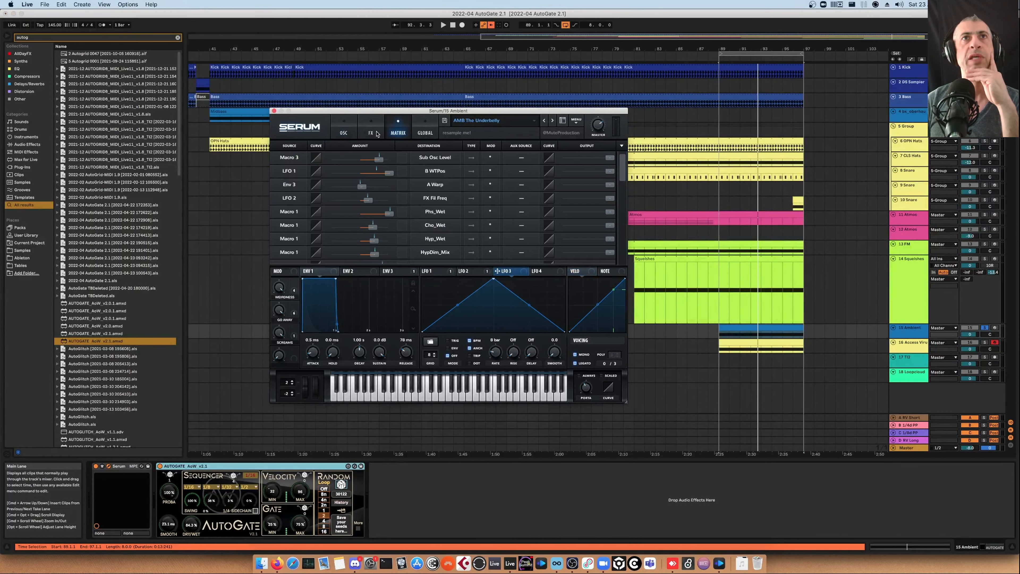
pyautogui.click(349, 133)
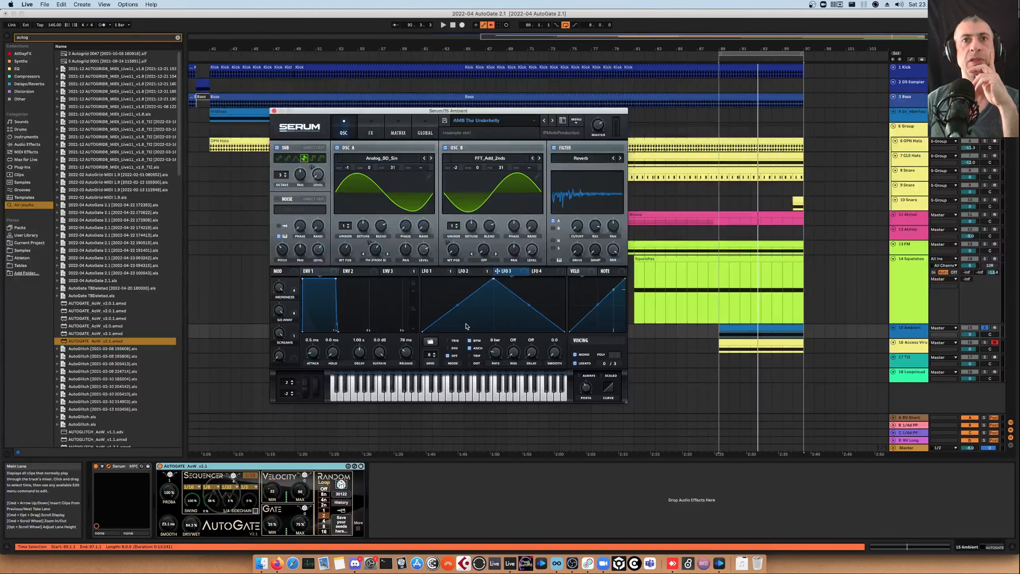
pyautogui.moveTo(456, 350)
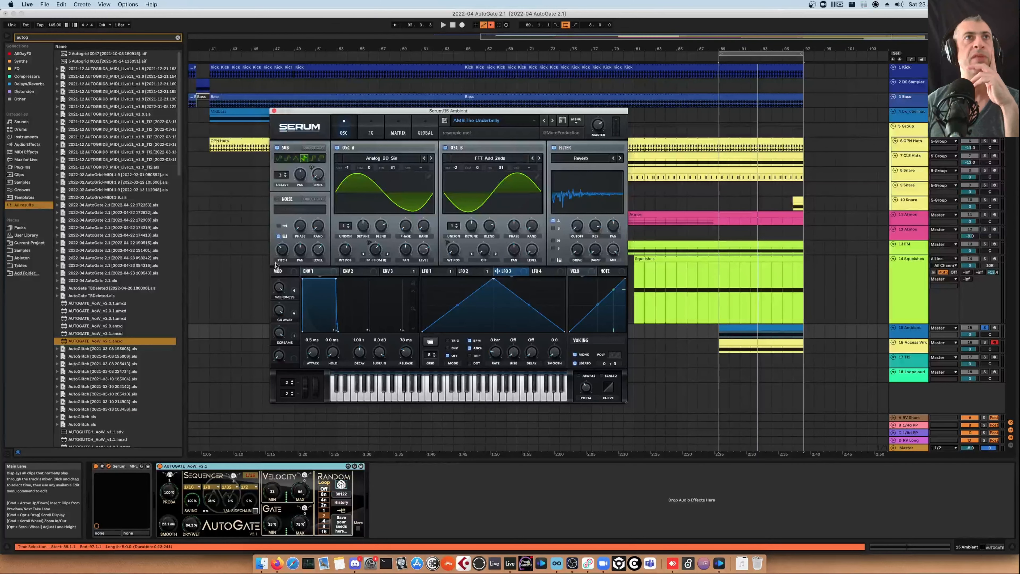
pyautogui.click(274, 111)
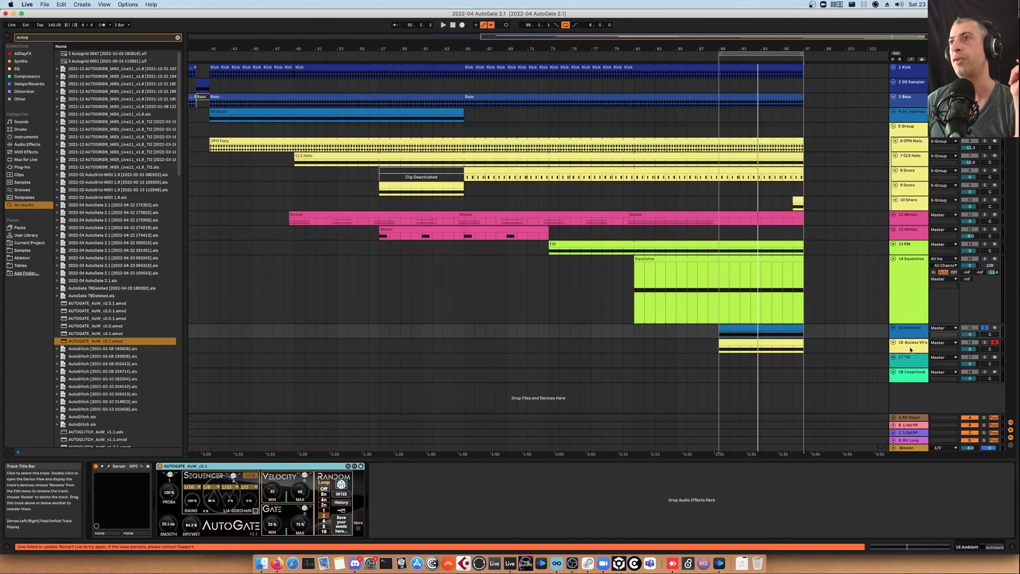
# Solo the Access Virus track and open the Virus editor's Patch Librarian, then close the editor
pyautogui.click(985, 342)
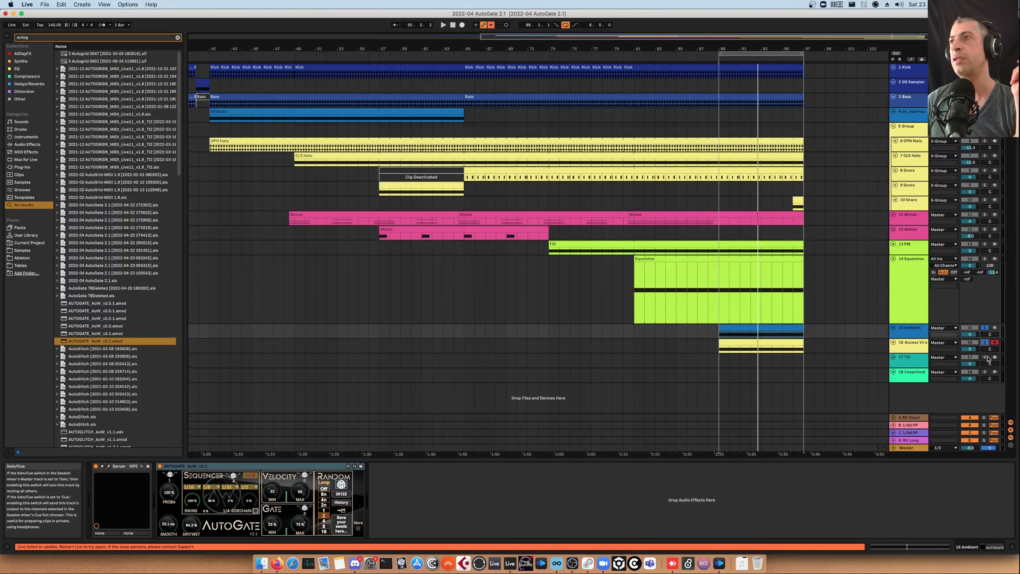
pyautogui.click(913, 351)
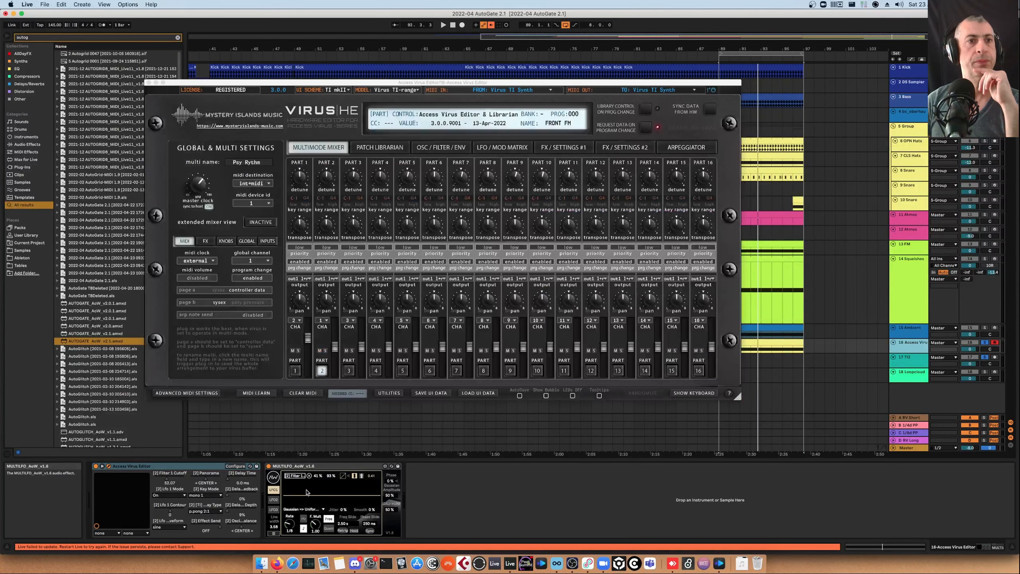
pyautogui.click(368, 148)
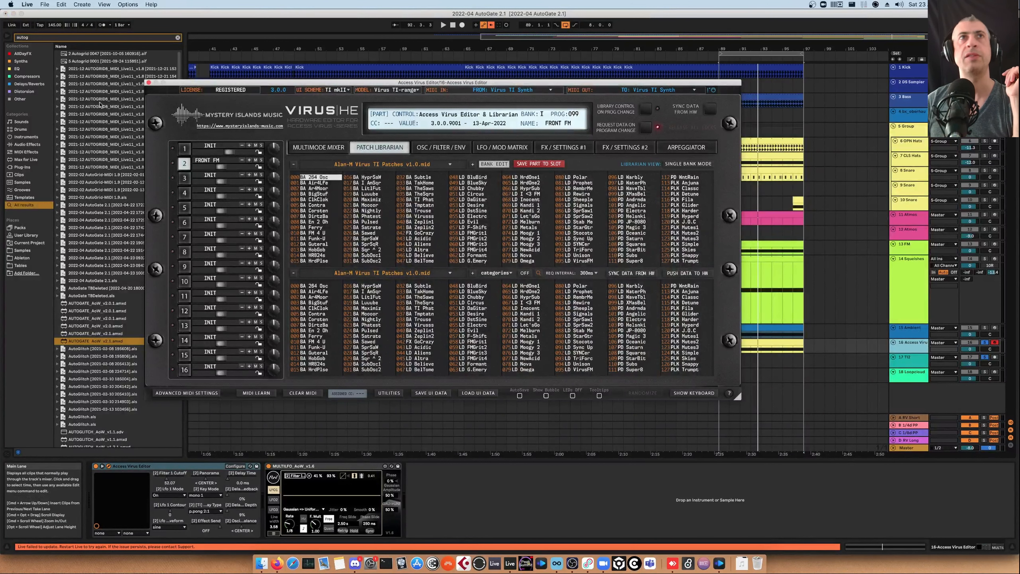
pyautogui.click(148, 82)
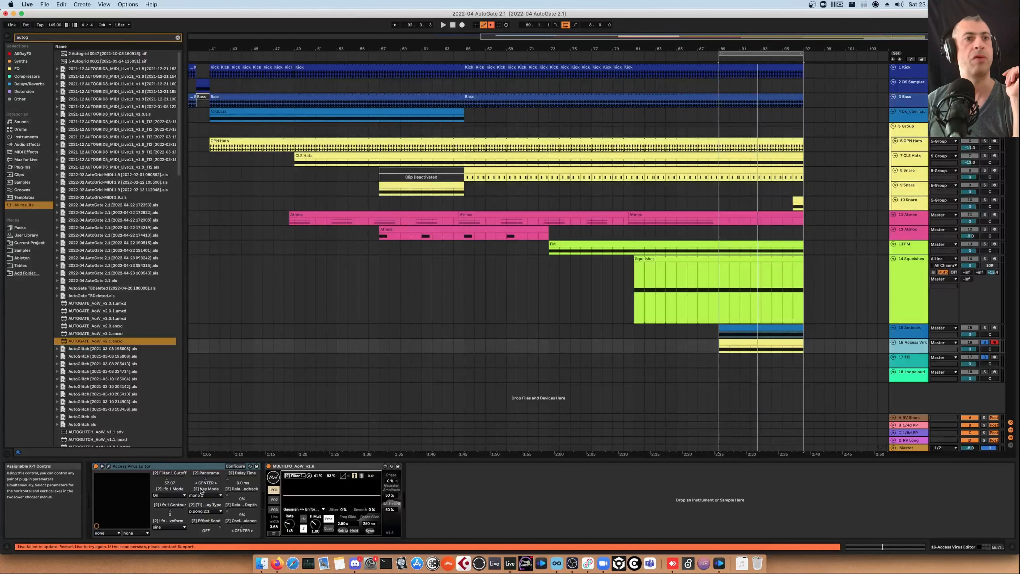
# Inspect the devices on the TG and Access Virus tracks while restarting playback
pyautogui.click(922, 356)
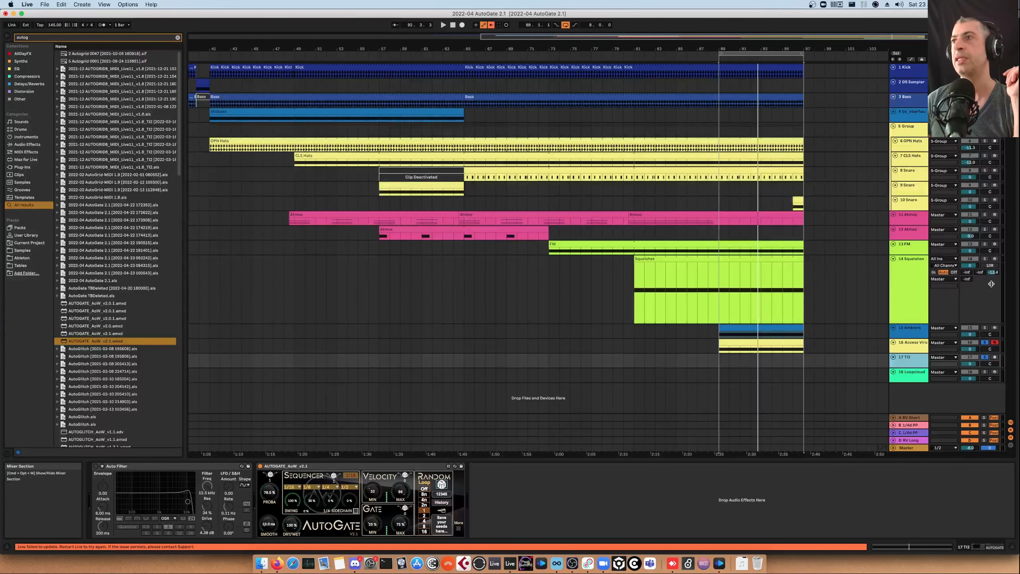
pyautogui.press('space')
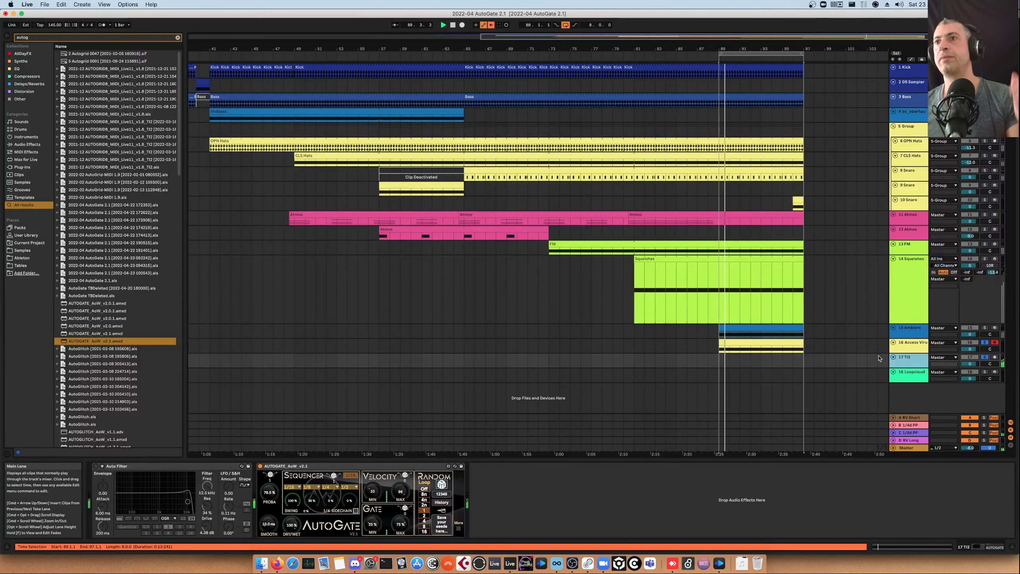
pyautogui.click(911, 350)
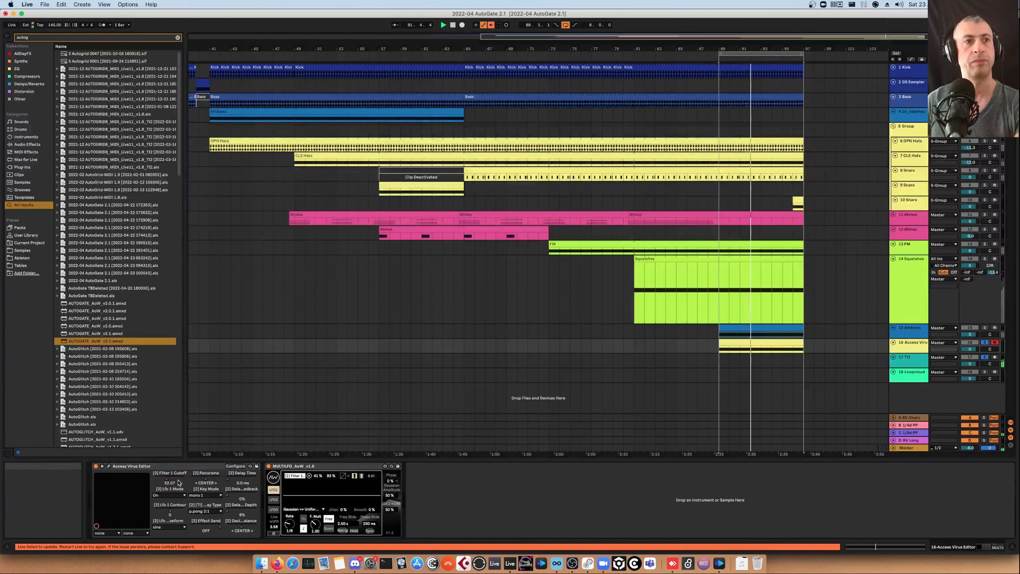
pyautogui.click(310, 476)
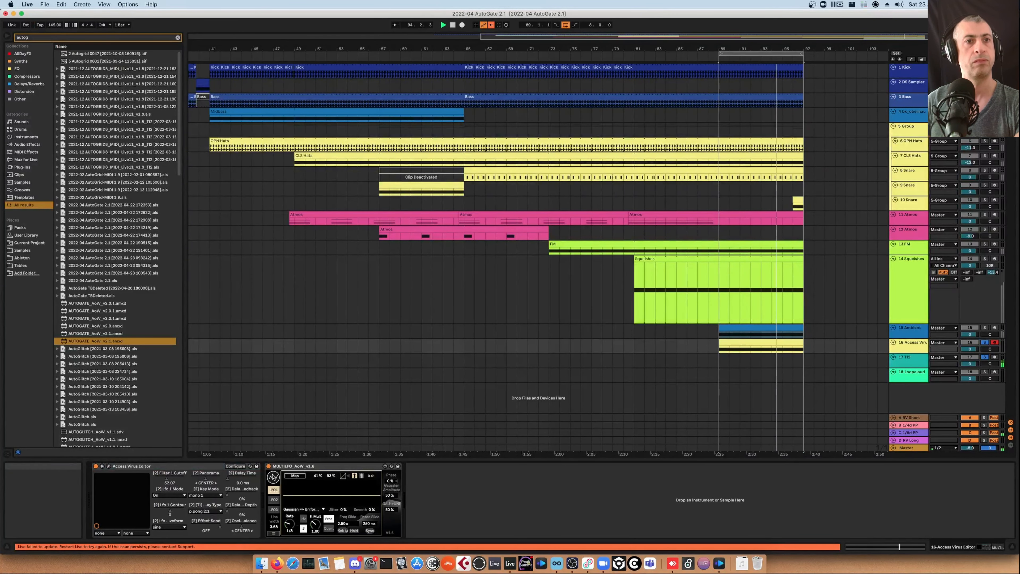
pyautogui.click(173, 479)
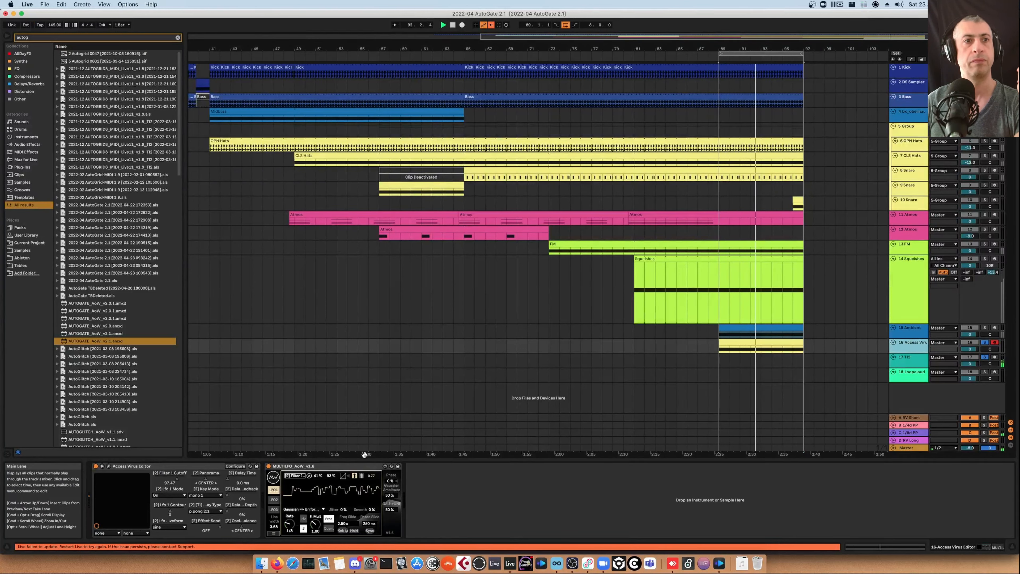
# Adjust the sequencer step probability knob and random loop option of AutoGate on the TG track
pyautogui.click(909, 358)
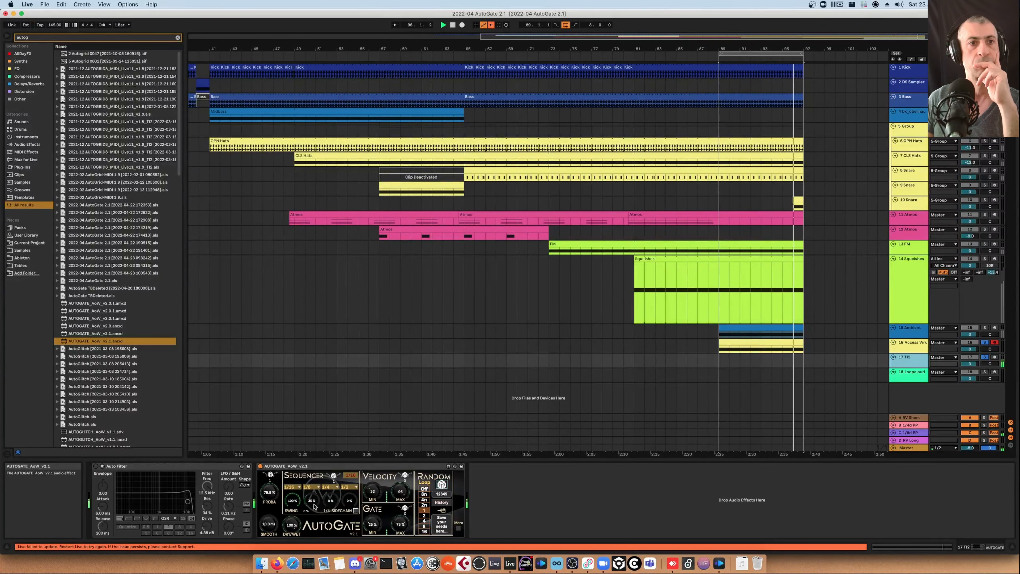
pyautogui.moveTo(312, 501); pyautogui.dragTo(312, 508)
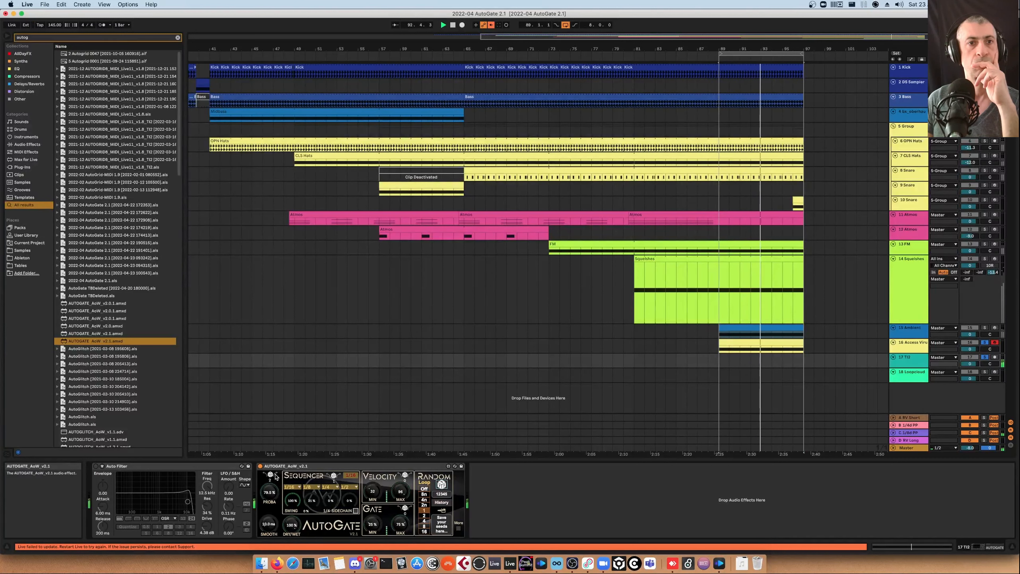
pyautogui.click(427, 517)
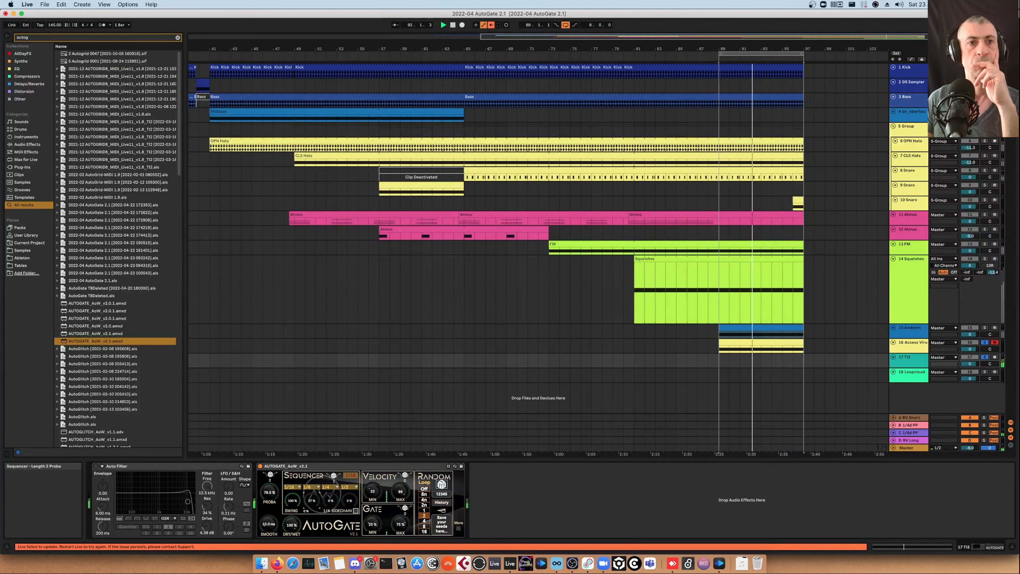
pyautogui.moveTo(312, 503); pyautogui.dragTo(312, 496)
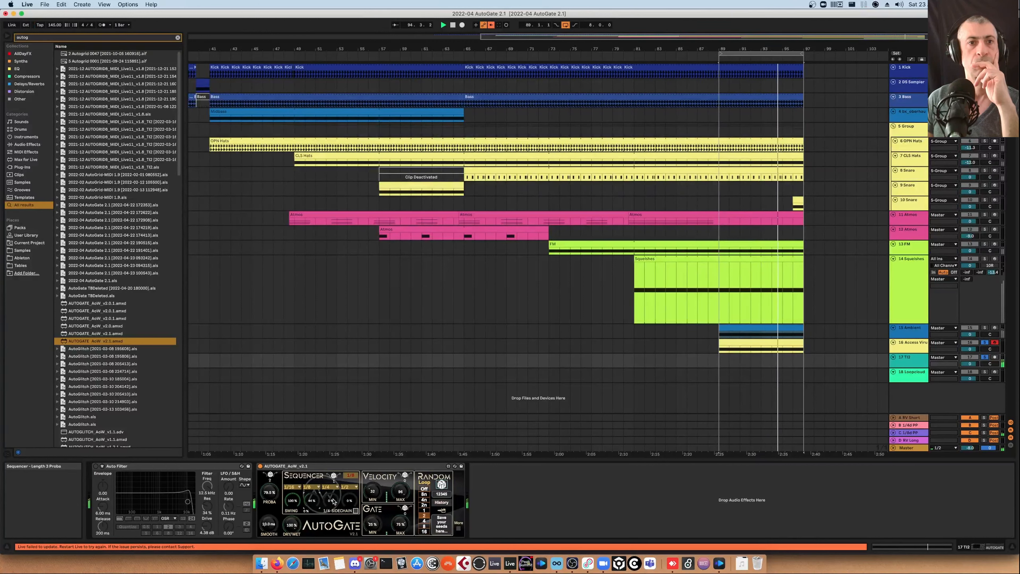
pyautogui.moveTo(313, 505); pyautogui.dragTo(313, 493)
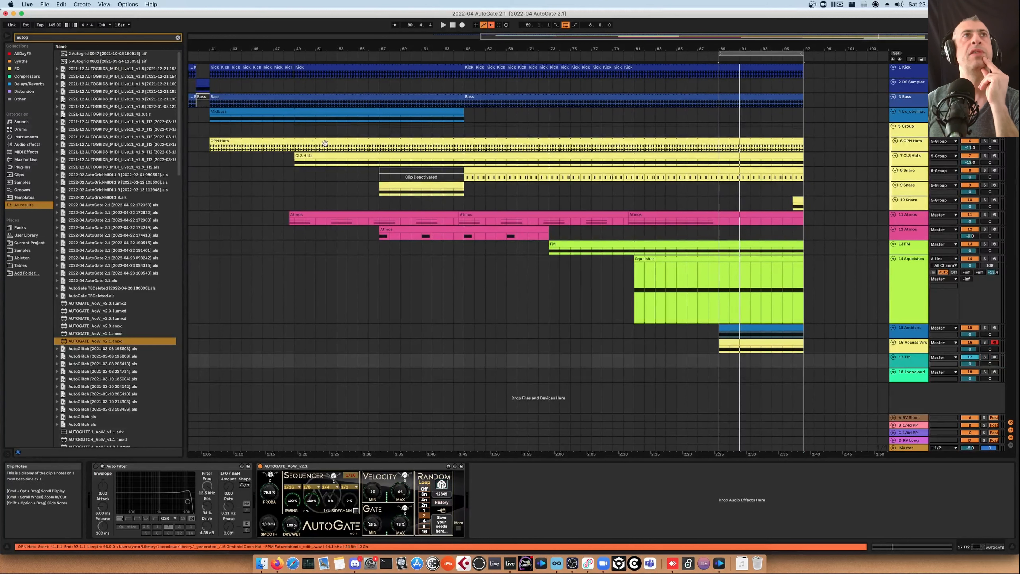
# Set the arrangement insert marker at bar 33
pyautogui.hscroll(-3, 778, 290)
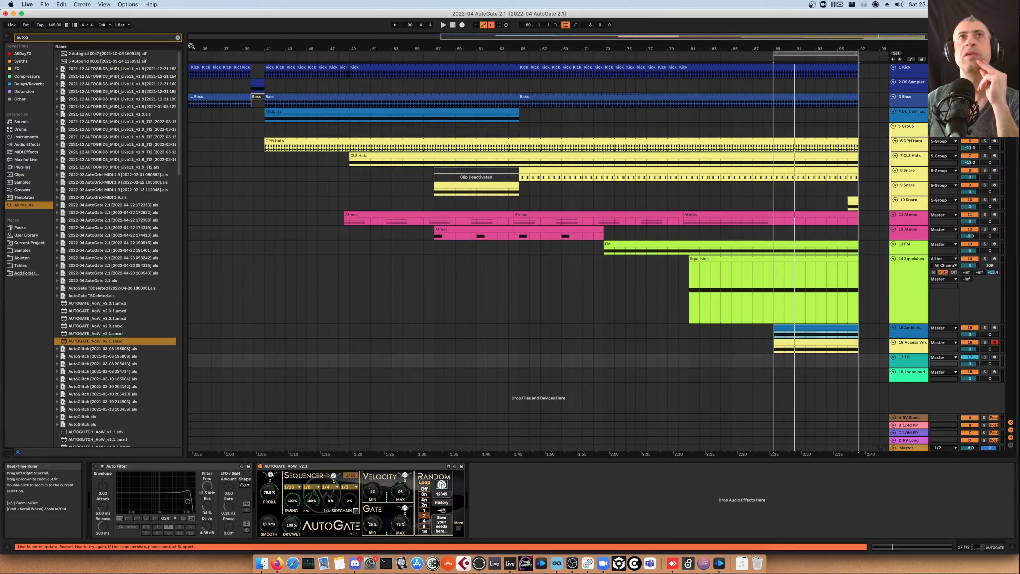
pyautogui.hscroll(-6, 257, 87)
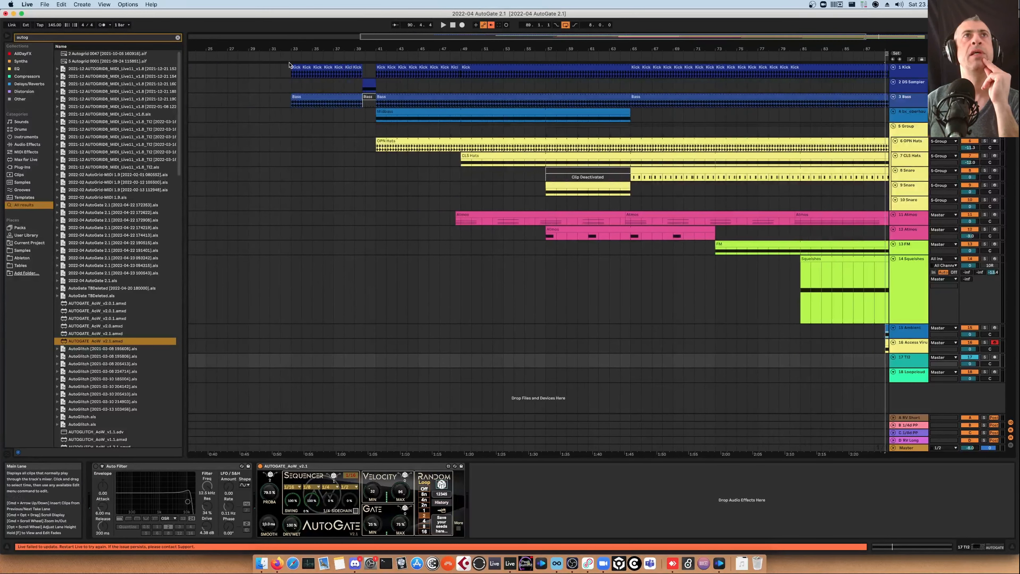
pyautogui.click(293, 131)
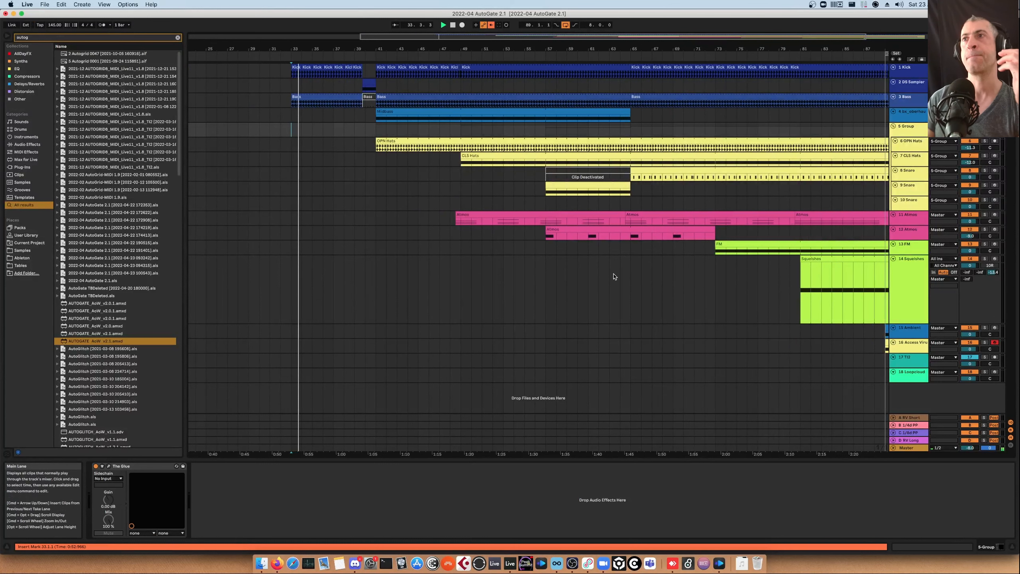
pyautogui.hscroll(5, 614, 276)
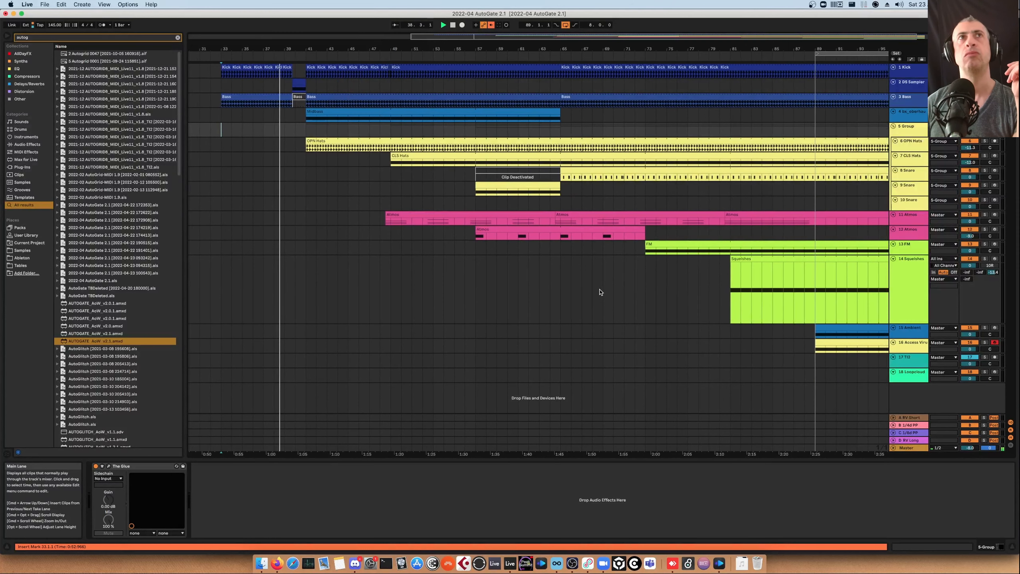
# Inspect the devices on the bx_oberhausen track, expanding and collapsing the Envelooper device's extra panel
pyautogui.hscroll(1, 600, 293)
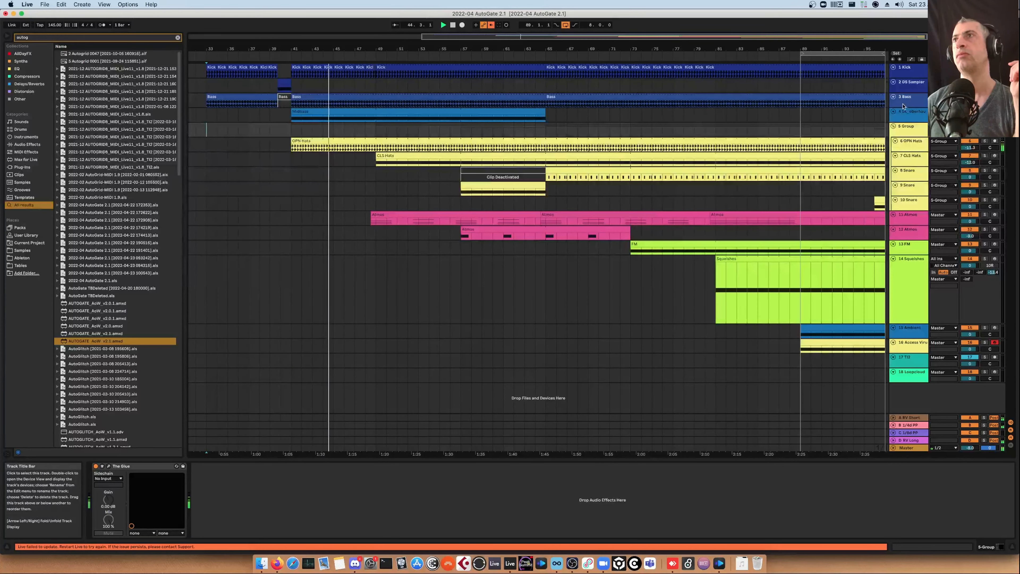
pyautogui.click(910, 112)
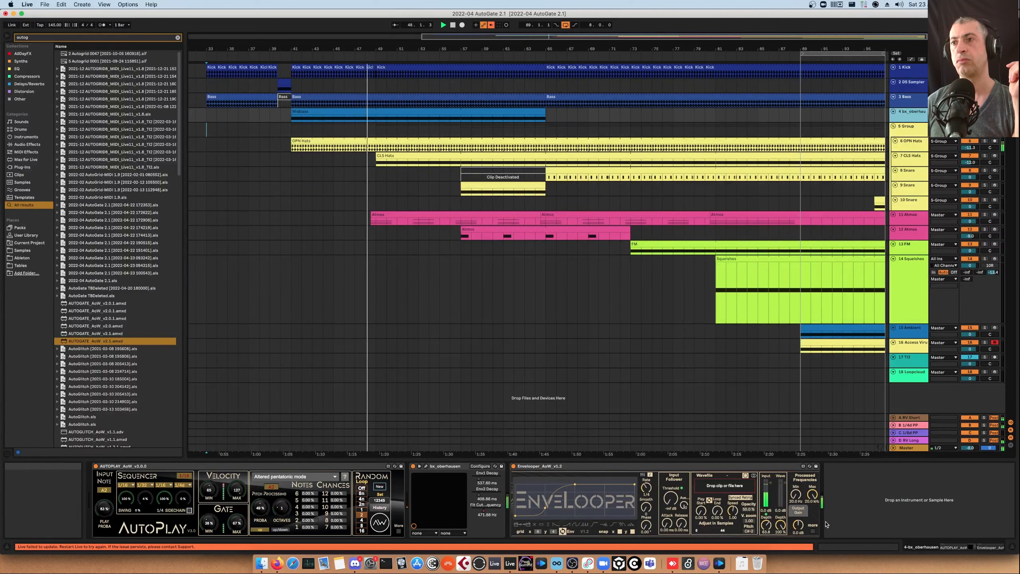
pyautogui.click(813, 531)
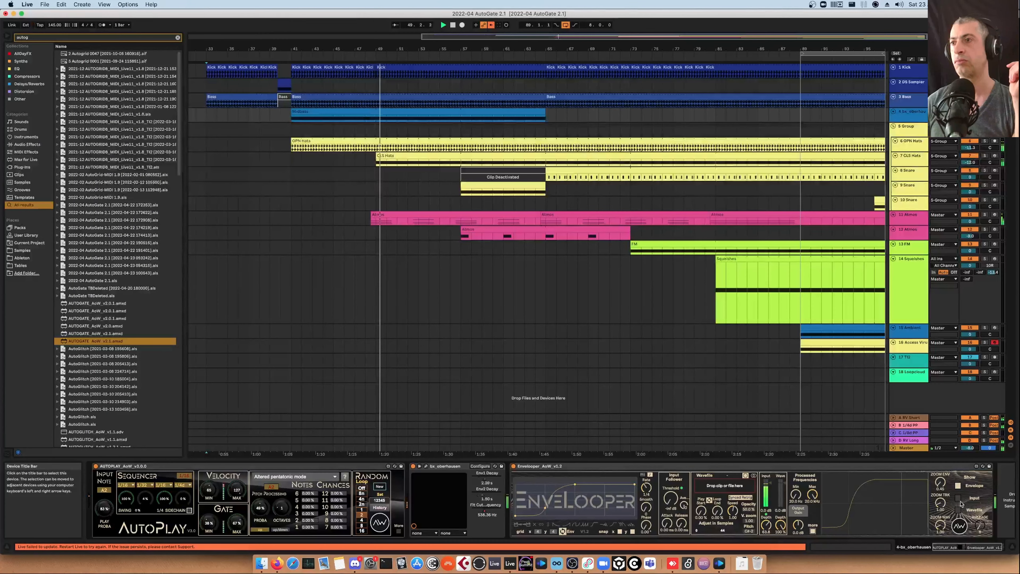
pyautogui.click(958, 498)
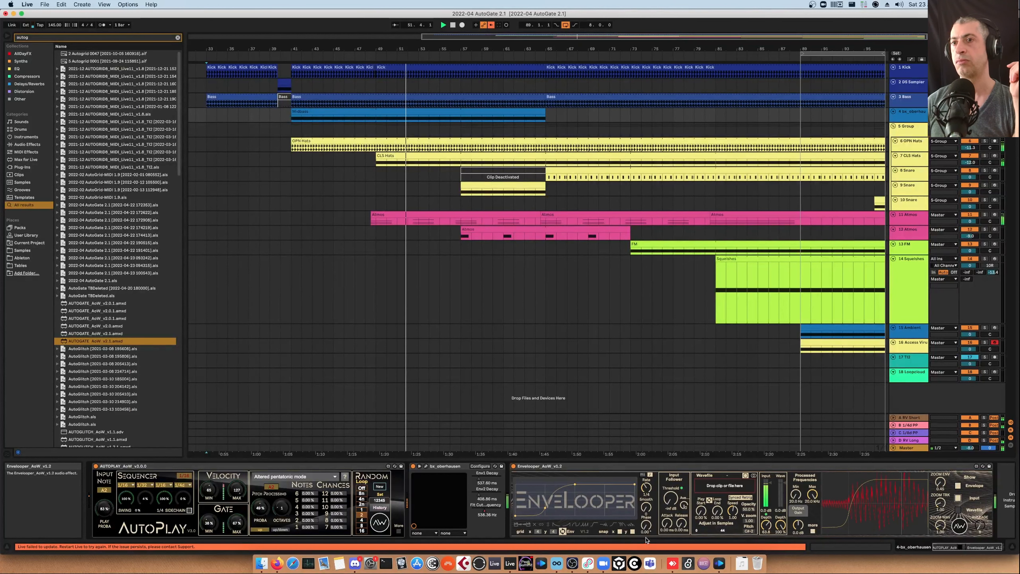
pyautogui.click(813, 531)
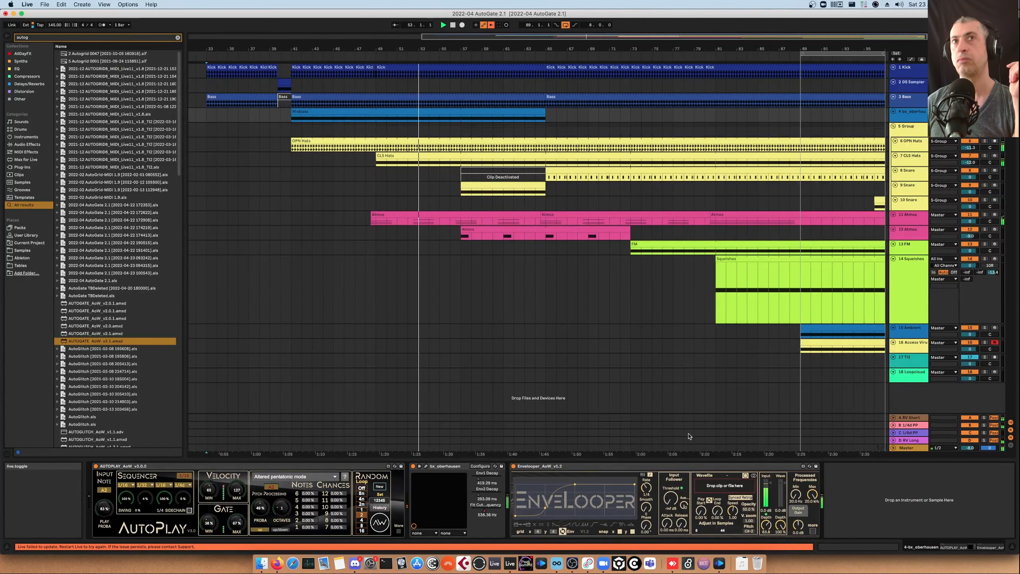
# Select the 11 Atmos, 12 Atmos, 13 FM and 14 Squarishes tracks in turn to inspect their device chains
pyautogui.click(916, 222)
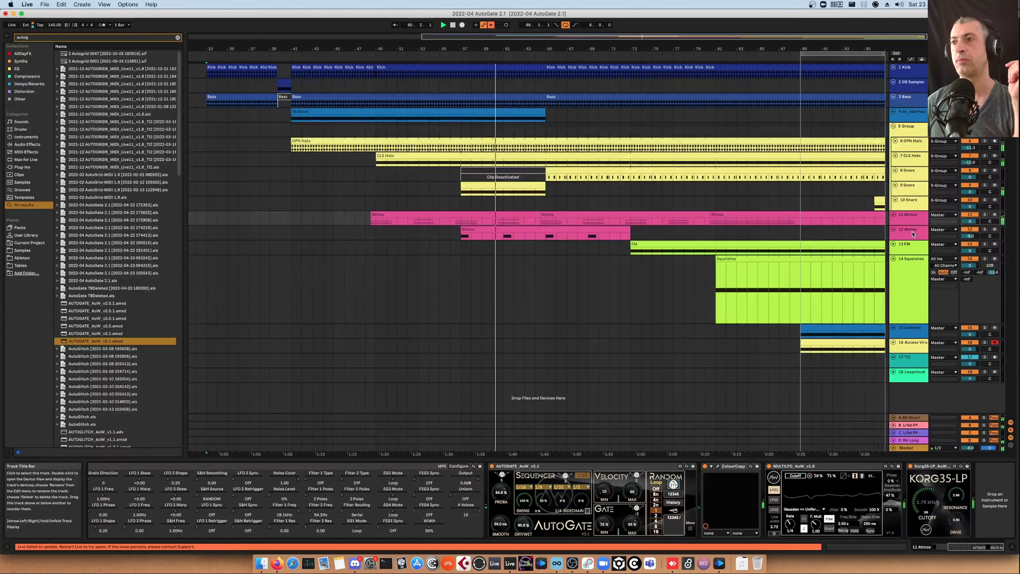
pyautogui.click(913, 234)
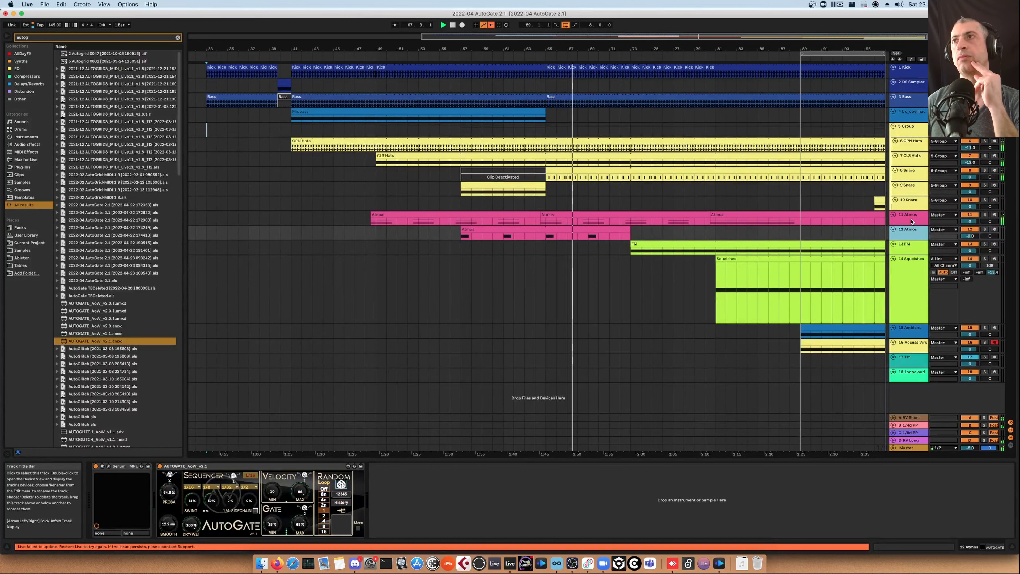
pyautogui.hscroll(5, 763, 271)
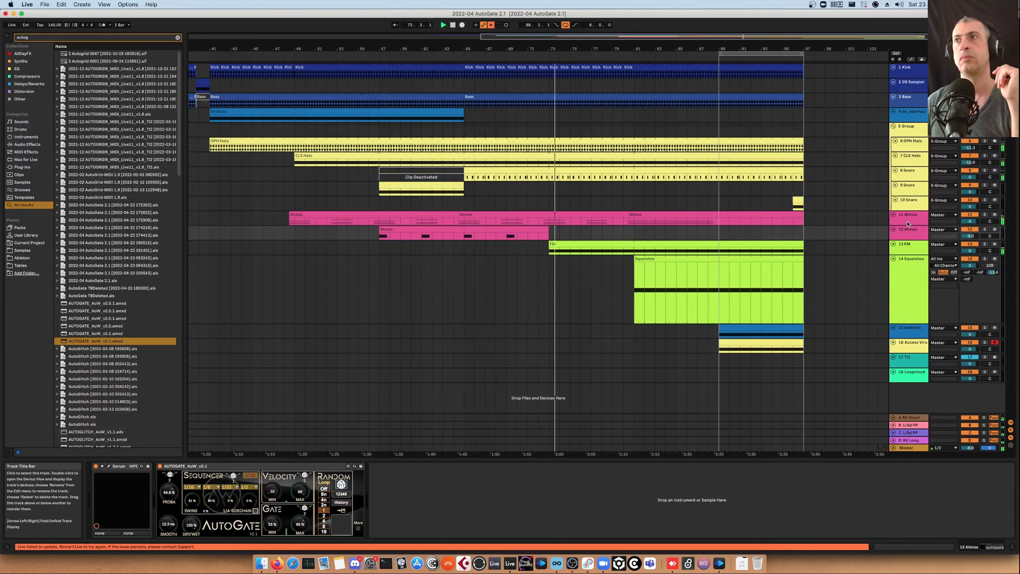
pyautogui.click(912, 232)
pyautogui.click(908, 246)
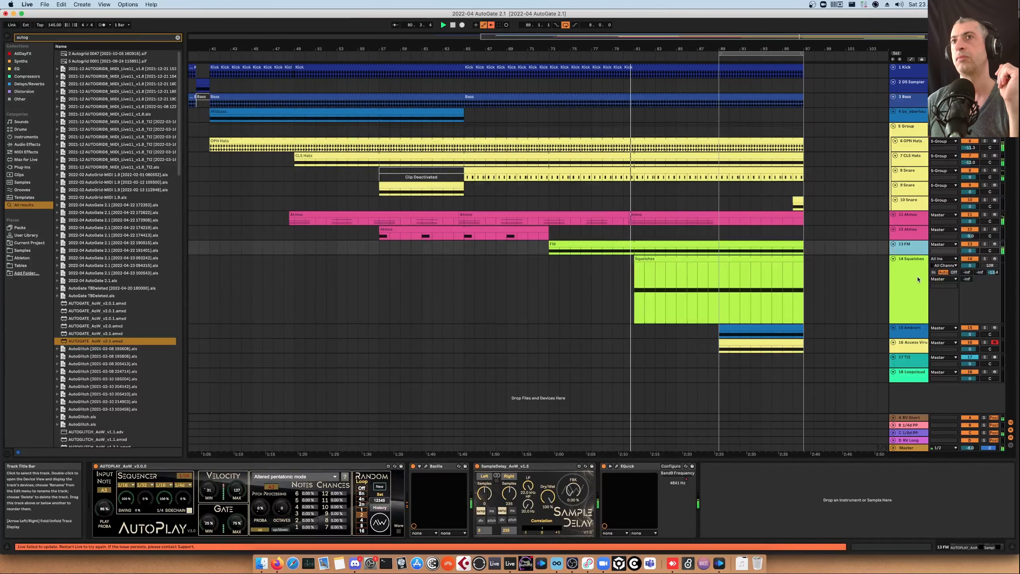
pyautogui.click(917, 279)
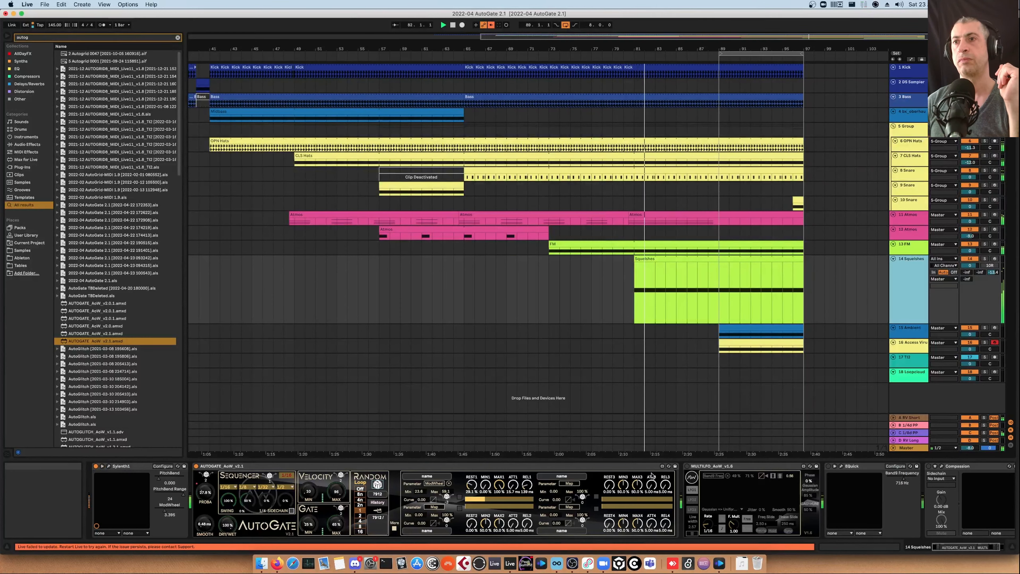
# Toggle the activators of the MultiLFO, EQuick and Compressor devices on the Squarishes track
pyautogui.click(687, 467)
pyautogui.click(829, 466)
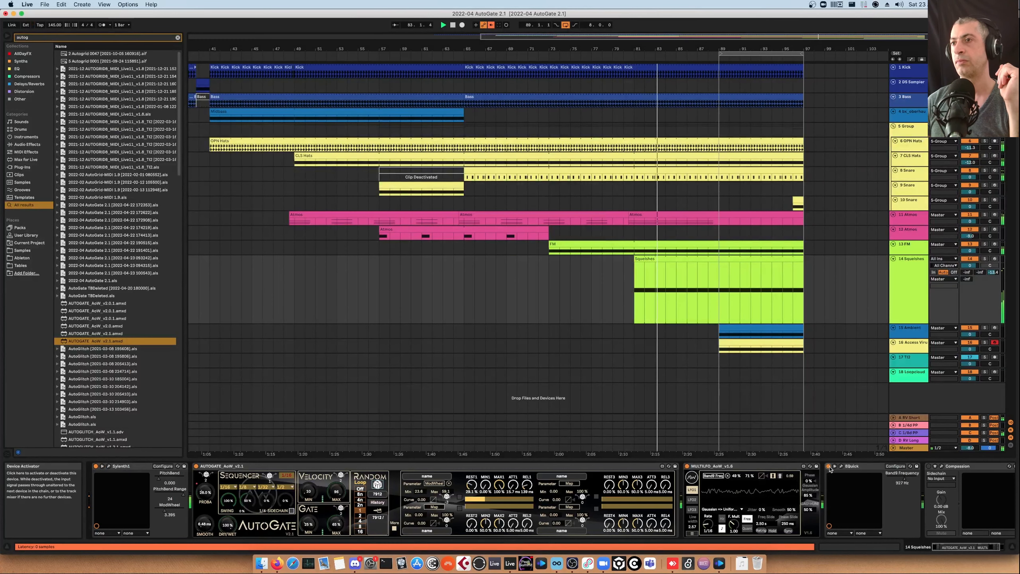
pyautogui.click(930, 467)
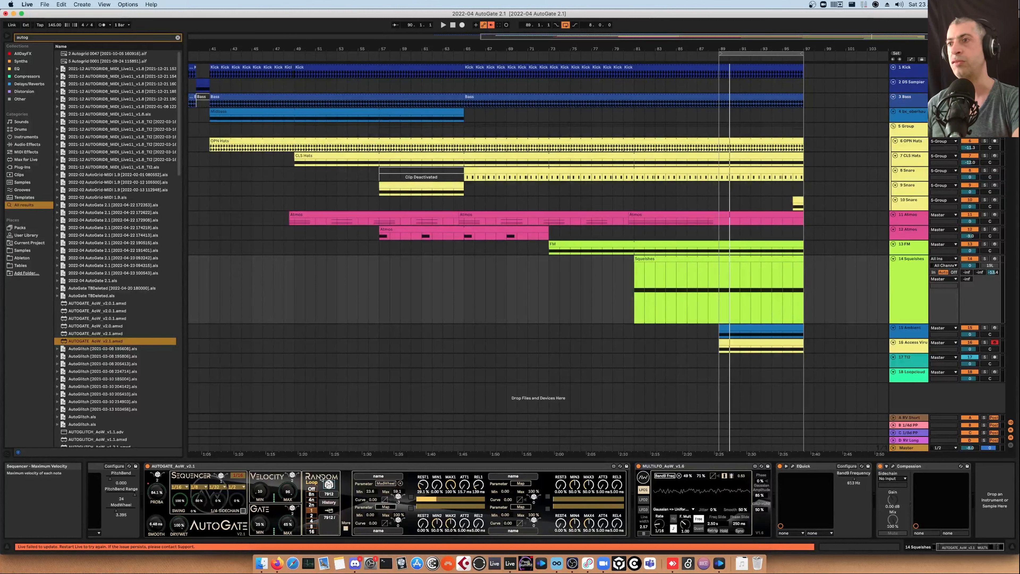
# Inspect the device chains of the CLS Hats, 5 Group, Squarishes and TG tracks by selecting each track
pyautogui.click(909, 163)
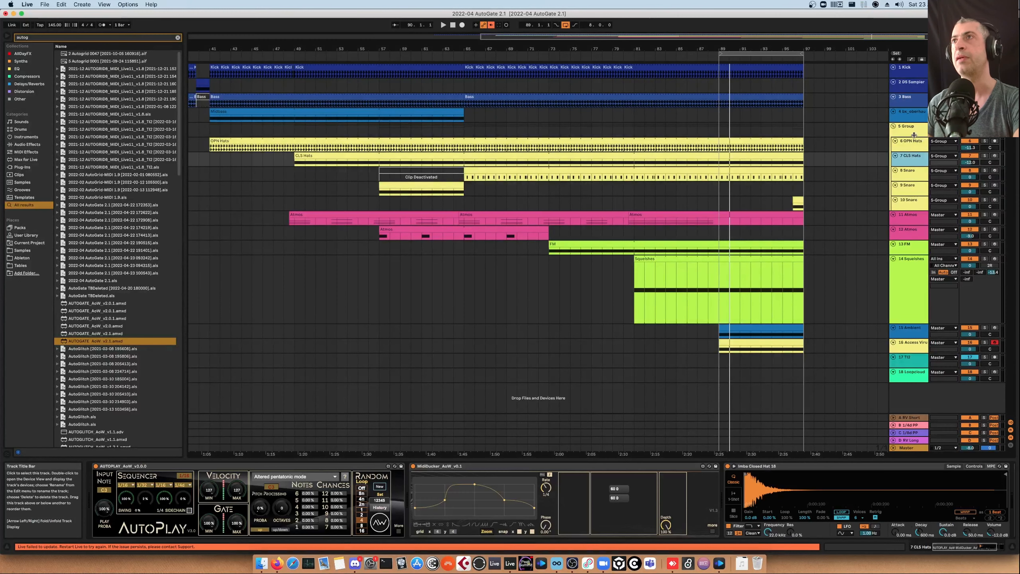
pyautogui.click(915, 132)
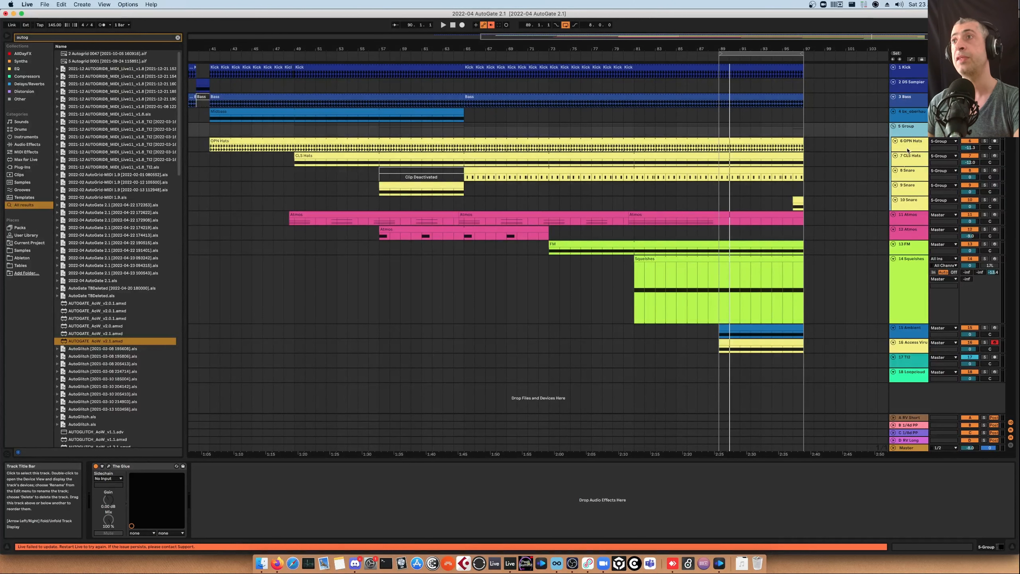
pyautogui.click(914, 272)
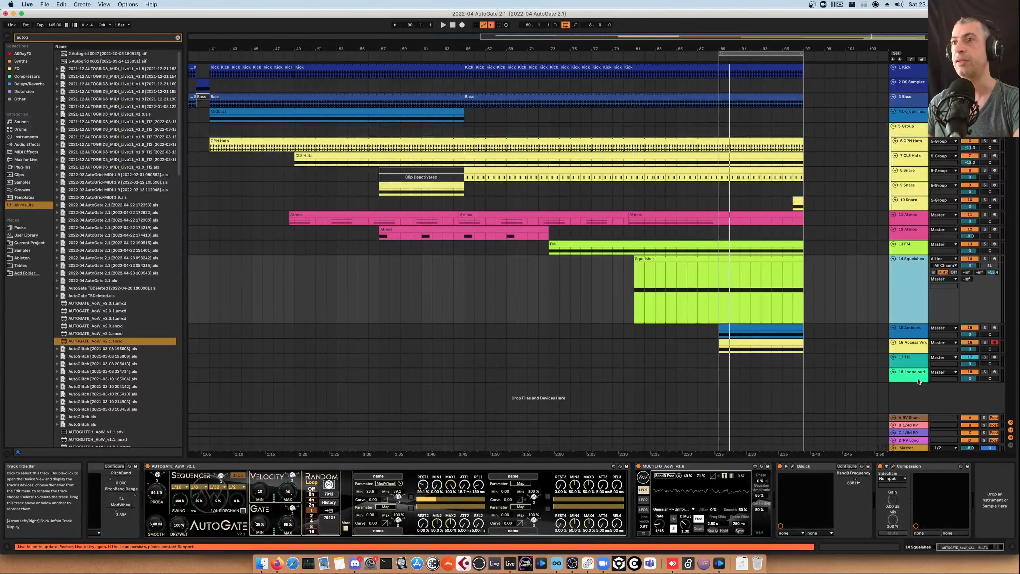
pyautogui.press('Down')
pyautogui.press('Up')
pyautogui.press('Up')
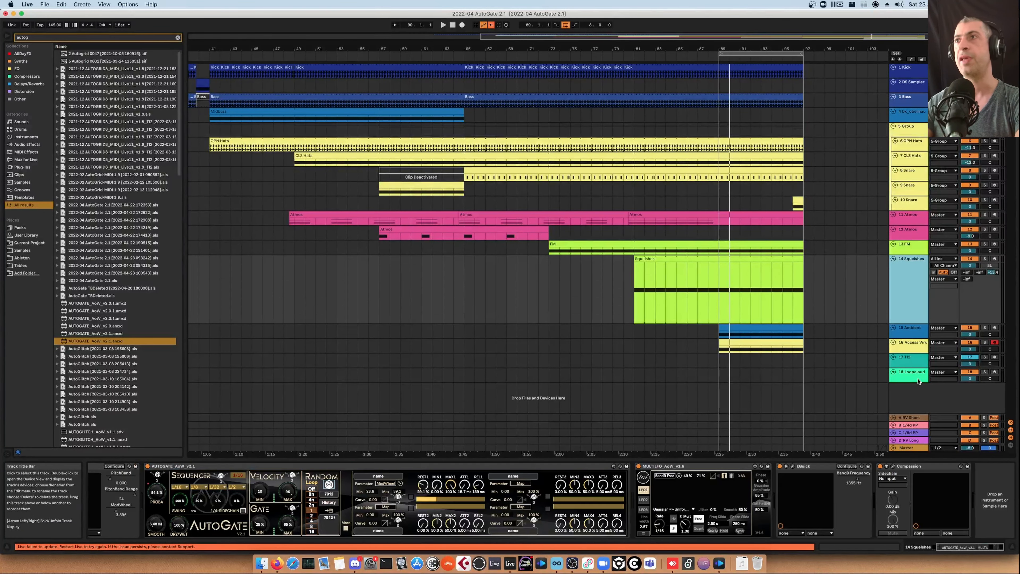
pyautogui.press('Down')
pyautogui.press('Down')
pyautogui.press('Down')
pyautogui.press('Down')
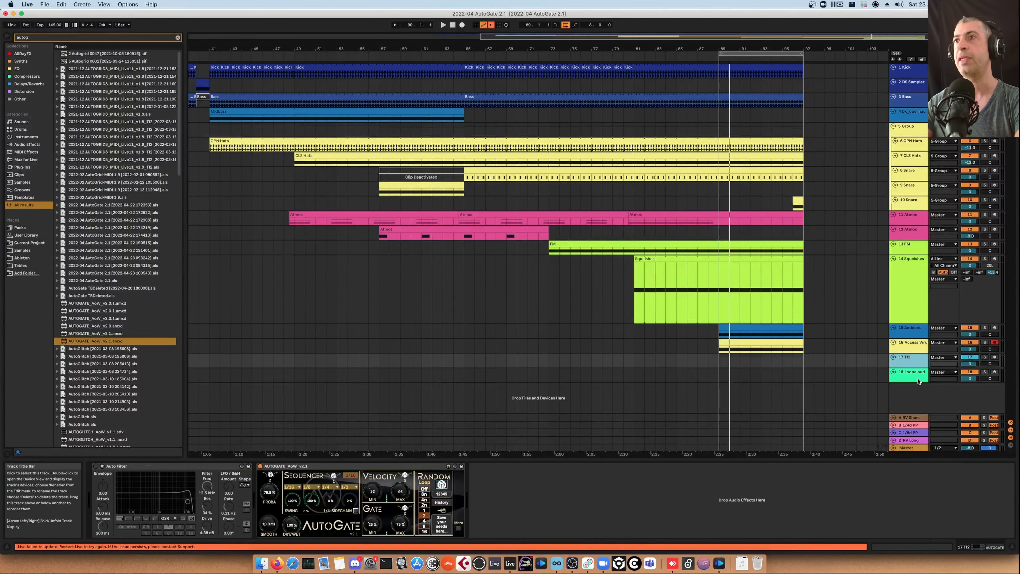
# Step the track selection back up to the 11 Atmos track and select its MultiLFO device
pyautogui.press('Up')
pyautogui.press('Up')
pyautogui.press('Up')
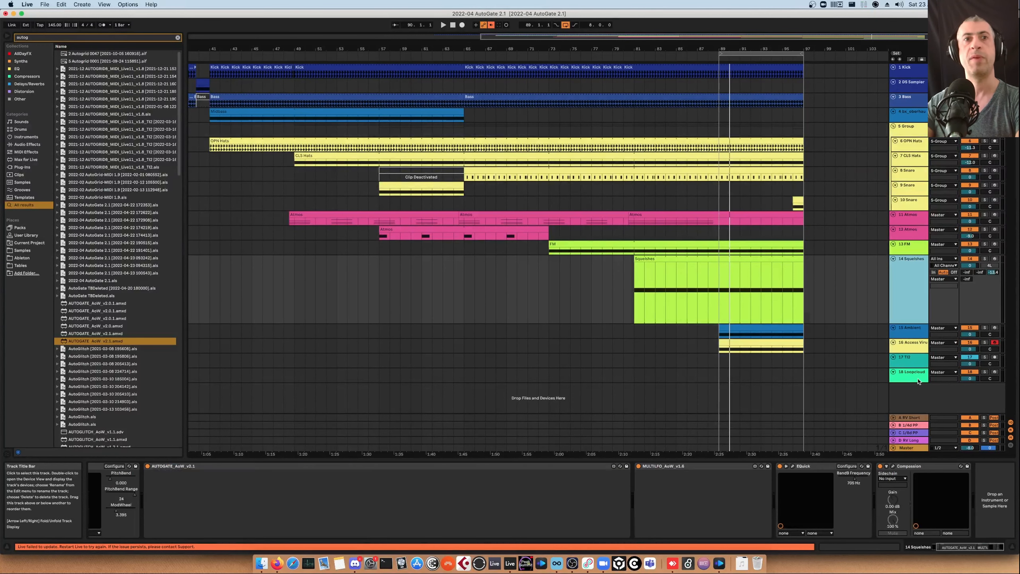
pyautogui.press('Up')
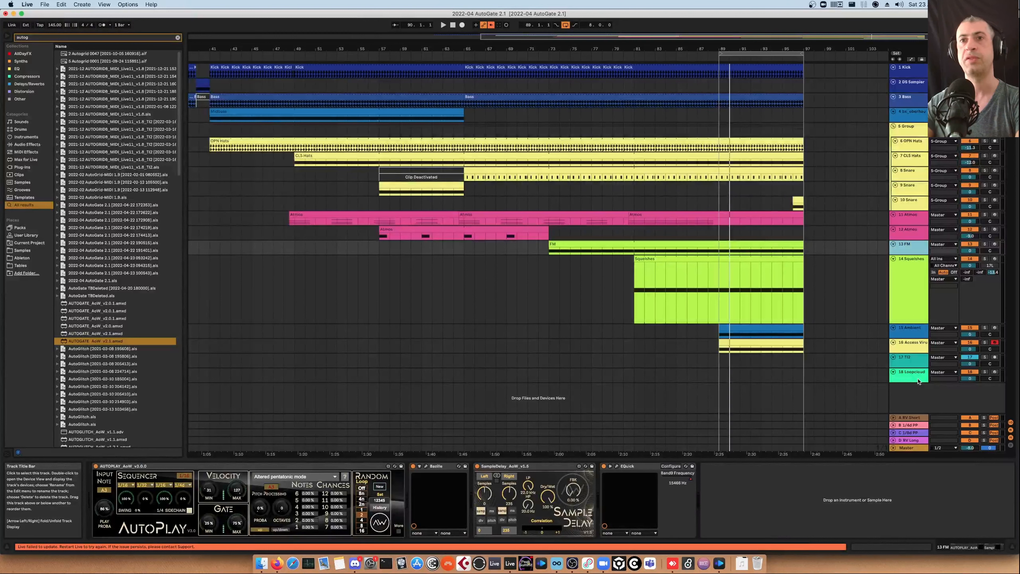
pyautogui.press('Up')
pyautogui.press('Up')
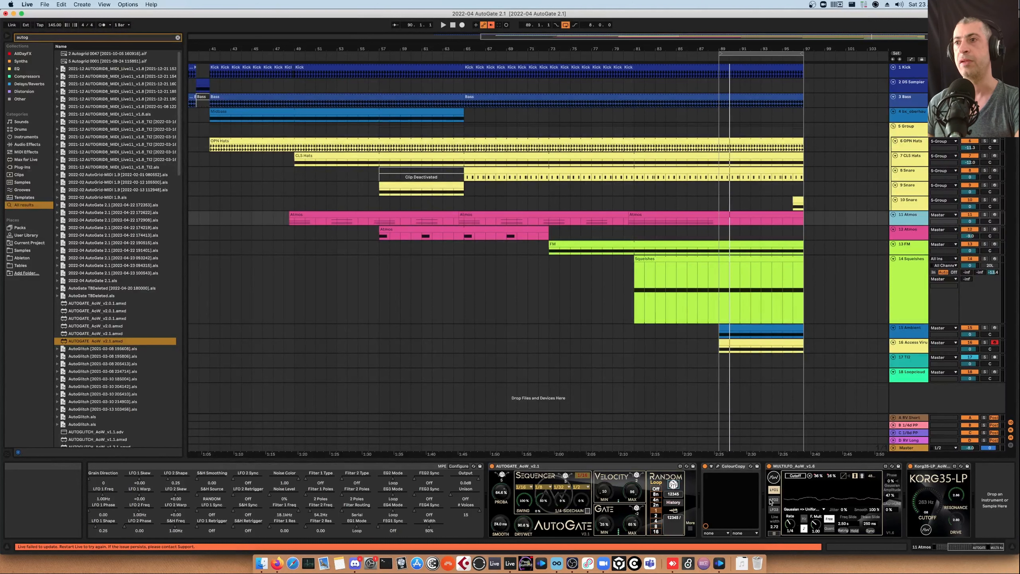
pyautogui.click(837, 468)
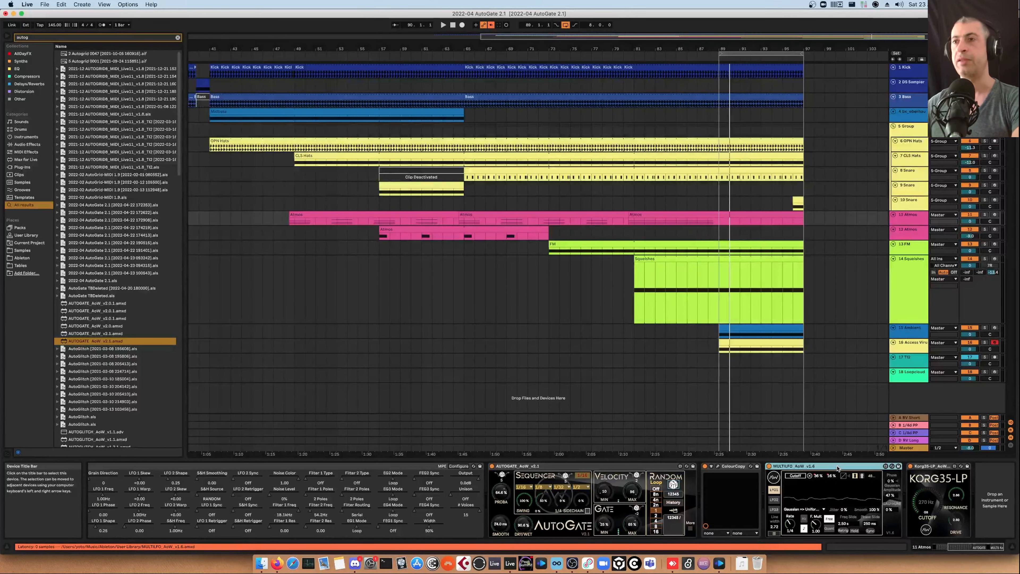